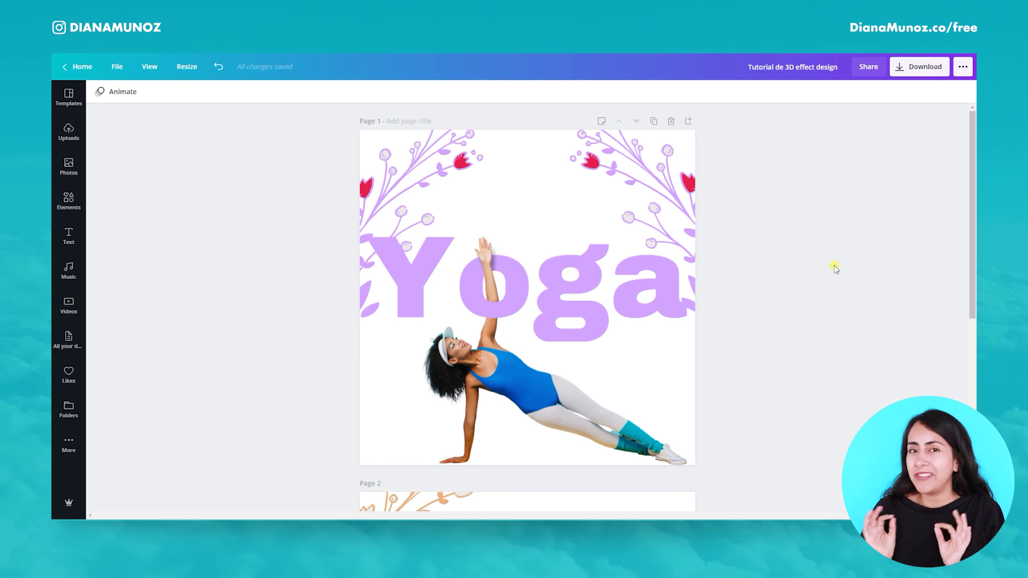
Add a blank page directly after the finished Yoga design on page 1
{"action": "left_click_drag", "start_coordinate": [971, 189], "coordinate": [969, 359]}
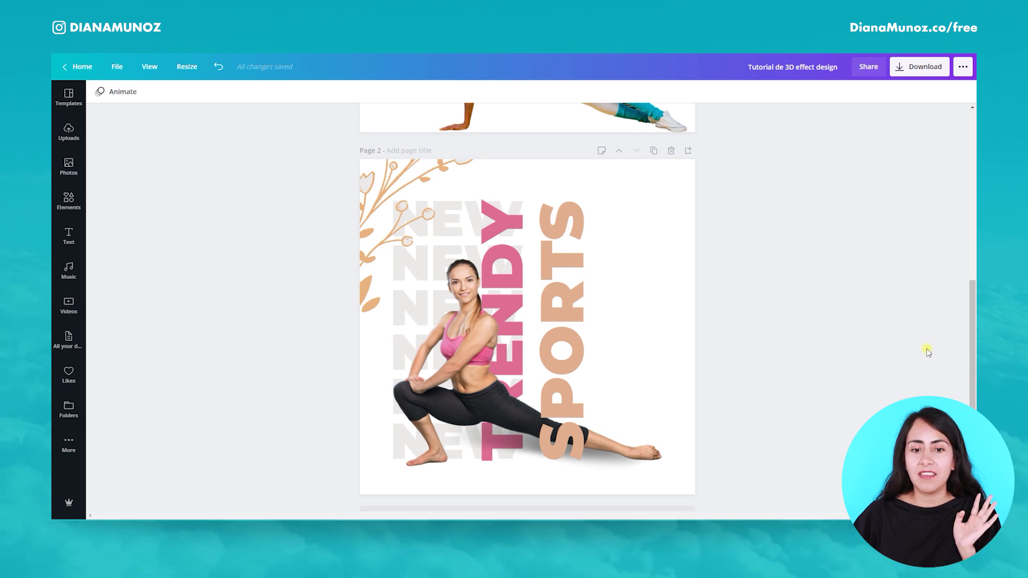
{"action": "left_click_drag", "start_coordinate": [970, 358], "coordinate": [966, 213]}
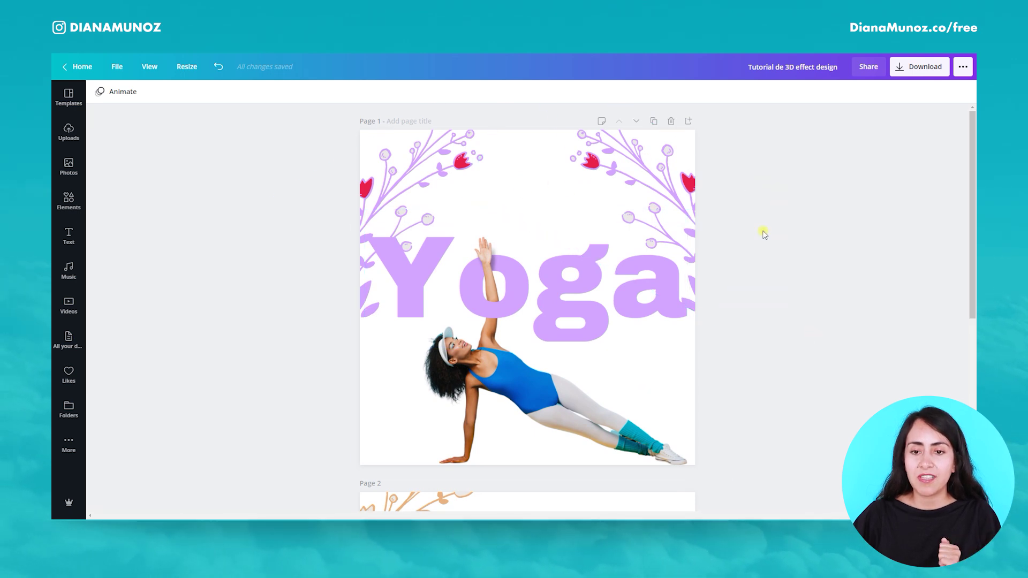
{"action": "left_click", "coordinate": [689, 121]}
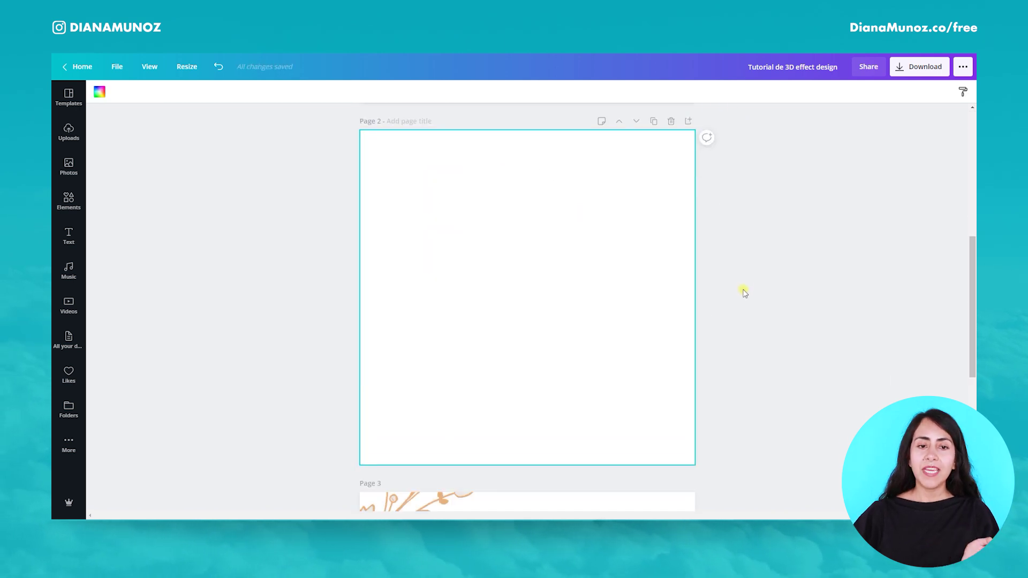
{"action": "scroll", "coordinate": [744, 292], "scroll_direction": "up", "scroll_amount": 7}
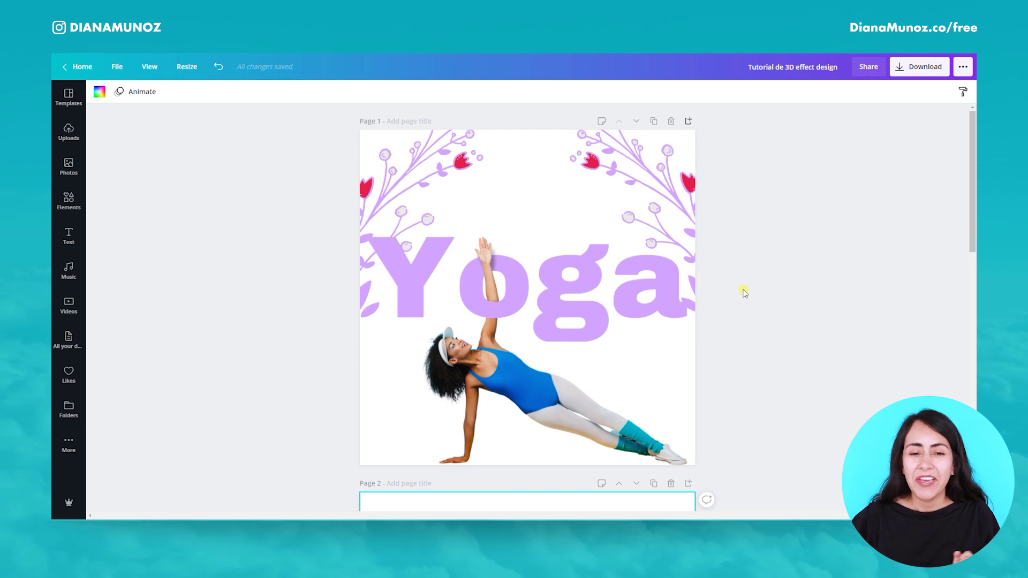
{"action": "scroll", "coordinate": [744, 291], "scroll_direction": "down", "scroll_amount": 5}
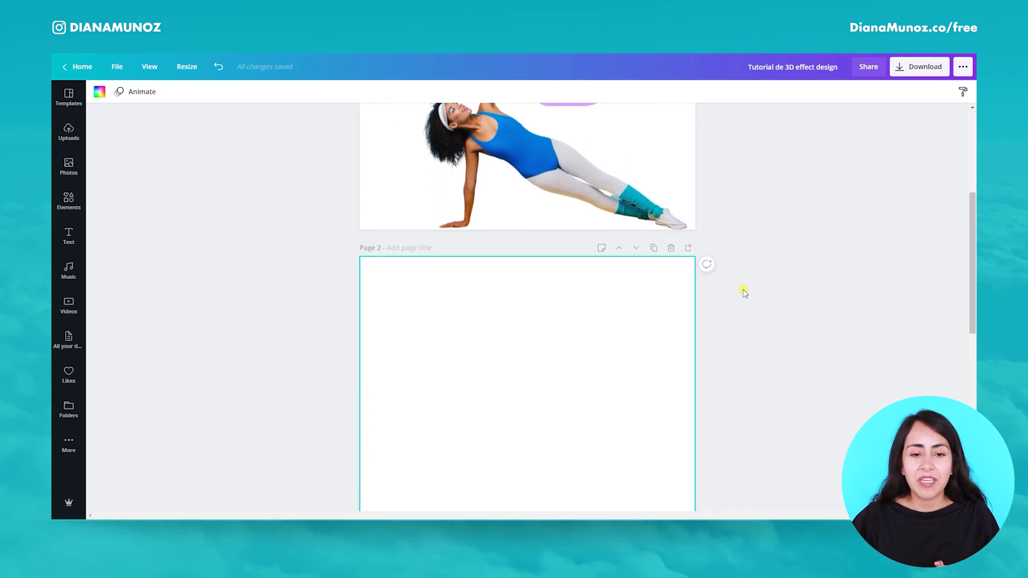
Apply the recently used "Red, Purple and White Valentine's Day Instagram Post" template to the blank page 2
{"action": "left_click", "coordinate": [69, 96]}
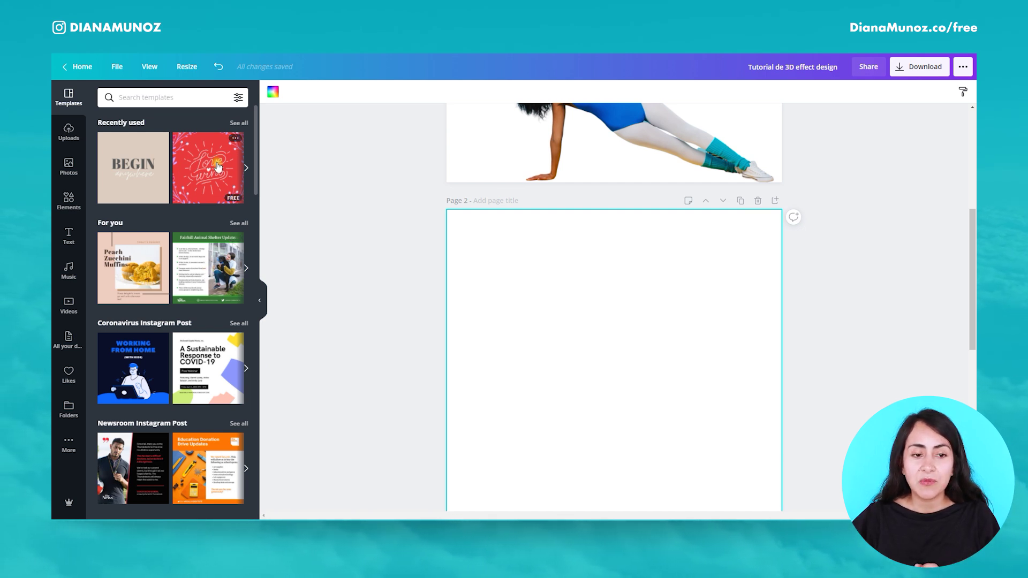
{"action": "left_click", "coordinate": [236, 140]}
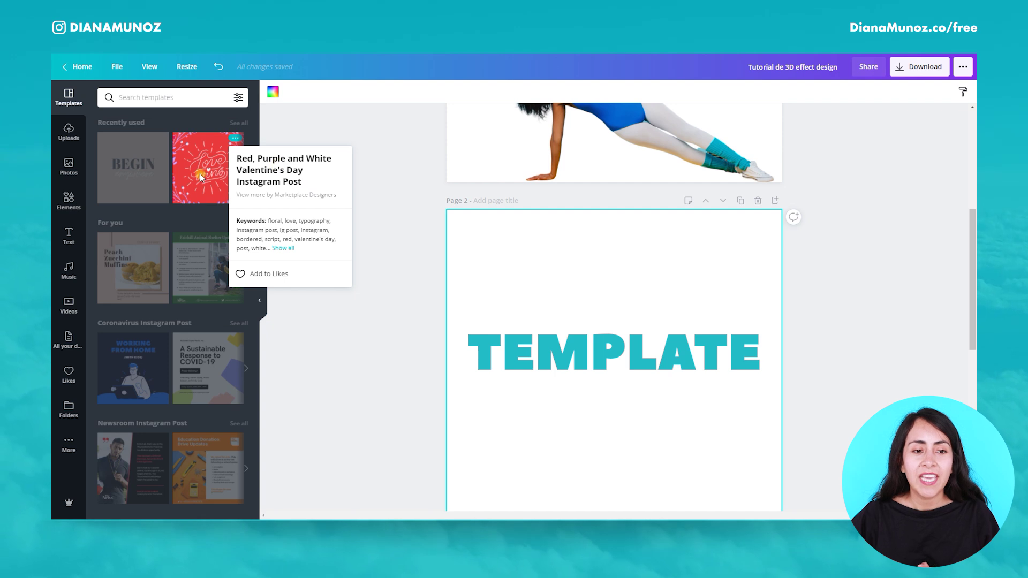
{"action": "left_click_drag", "start_coordinate": [203, 174], "coordinate": [529, 304]}
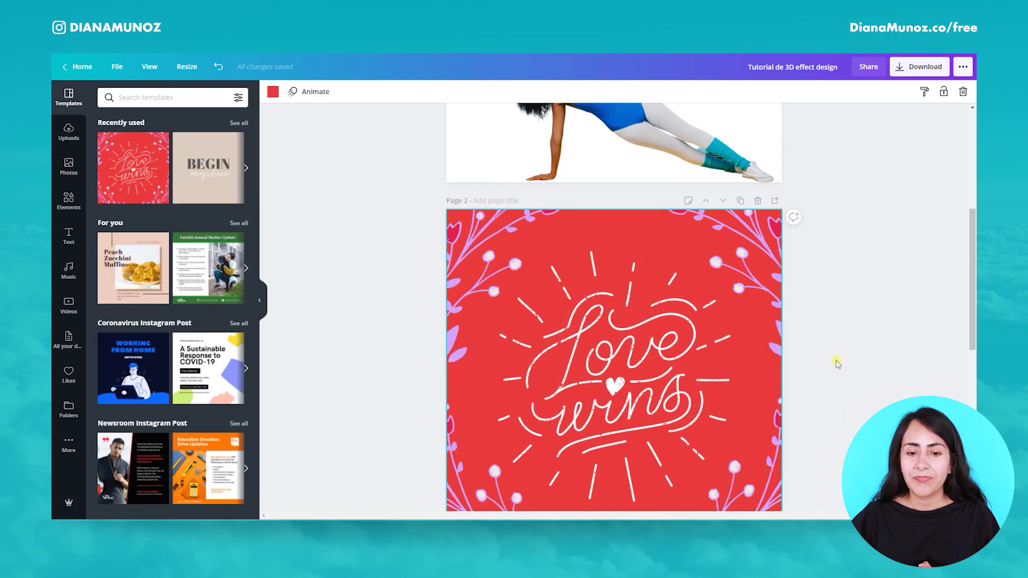
Delete the "Love wins" lettering with its surrounding rays and the lower floral branches from page 2
{"action": "scroll", "coordinate": [837, 364], "scroll_direction": "up", "scroll_amount": 5}
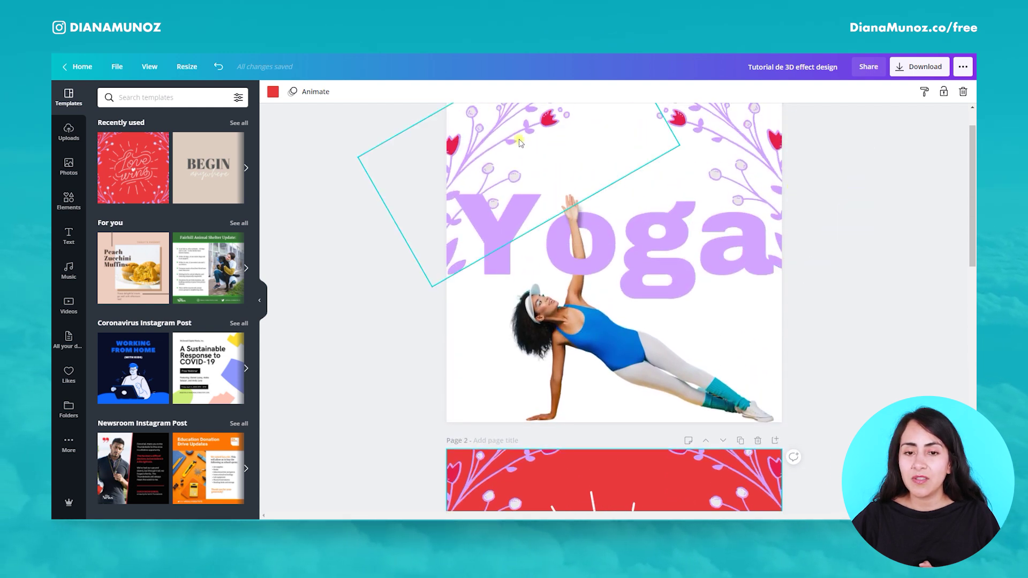
{"action": "scroll", "coordinate": [706, 182], "scroll_direction": "up", "scroll_amount": 1}
{"action": "scroll", "coordinate": [707, 192], "scroll_direction": "down", "scroll_amount": 5}
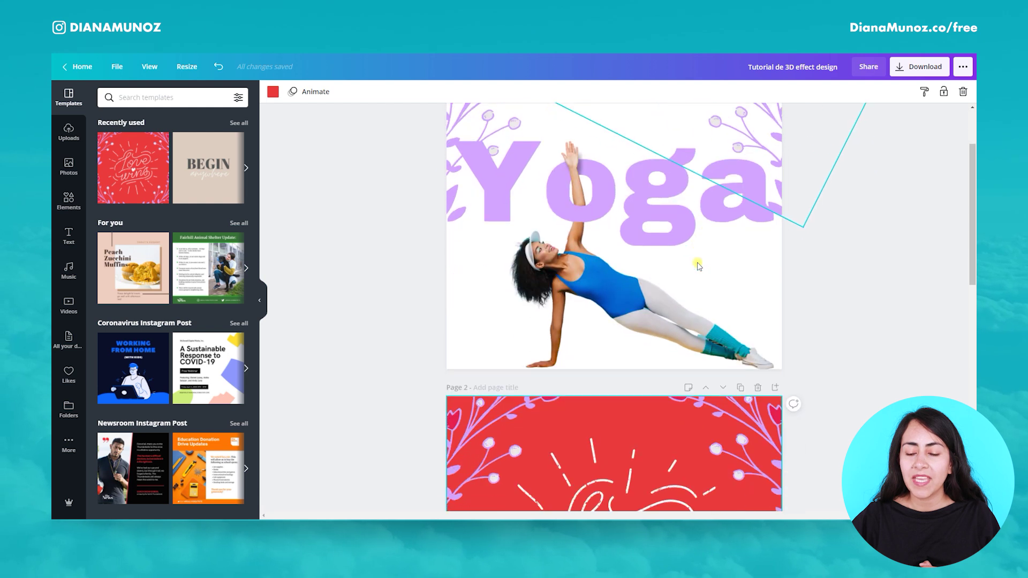
{"action": "scroll", "coordinate": [697, 263], "scroll_direction": "down", "scroll_amount": 1}
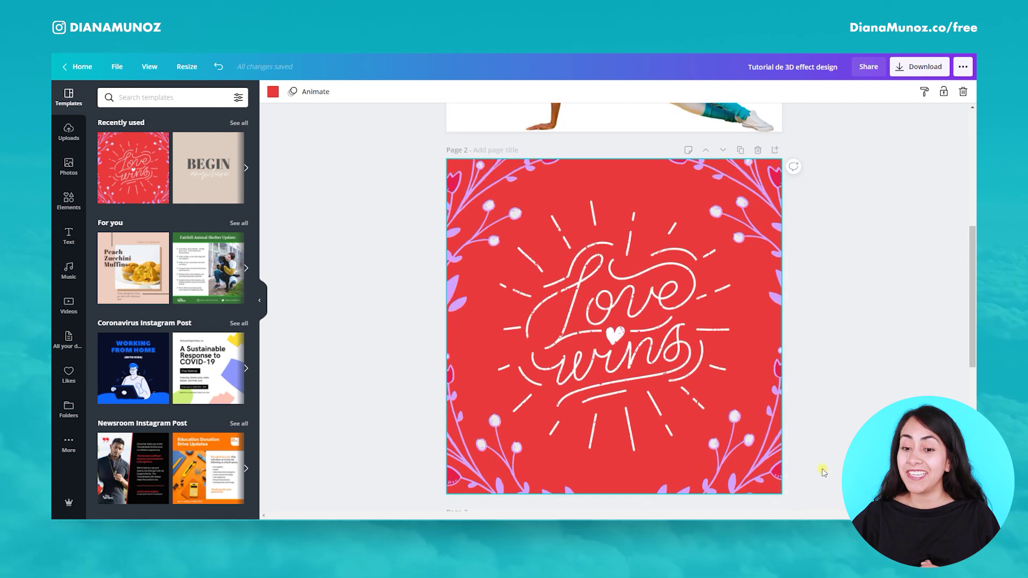
{"action": "left_click_drag", "start_coordinate": [803, 464], "coordinate": [456, 402]}
{"action": "left_click", "coordinate": [963, 92]}
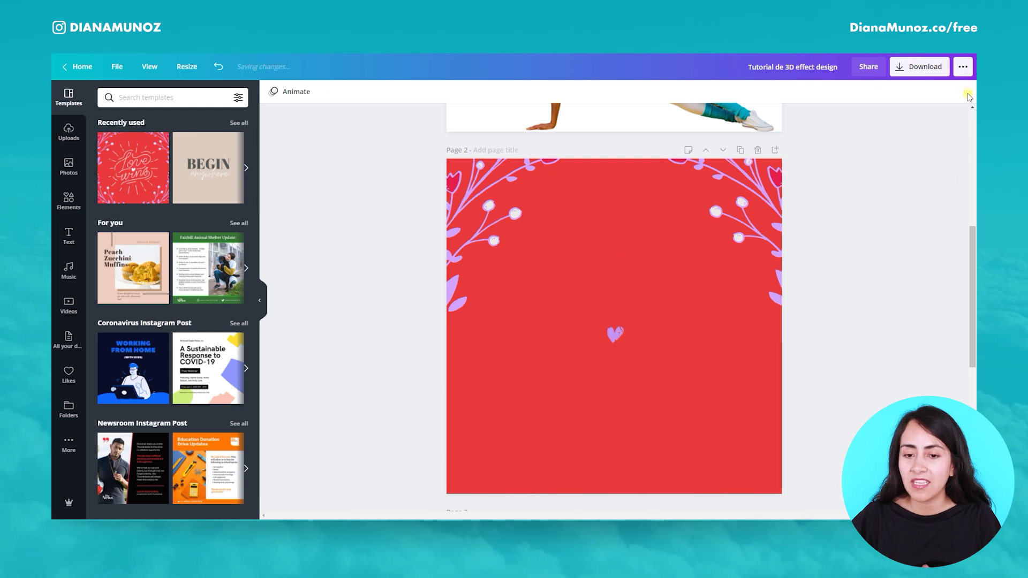
Delete the small heart and the red background from page 2, keeping only the upper floral branches
{"action": "left_click_drag", "start_coordinate": [667, 279], "coordinate": [664, 304]}
{"action": "key", "text": "Delete"}
{"action": "left_click", "coordinate": [668, 292]}
{"action": "left_click", "coordinate": [964, 92]}
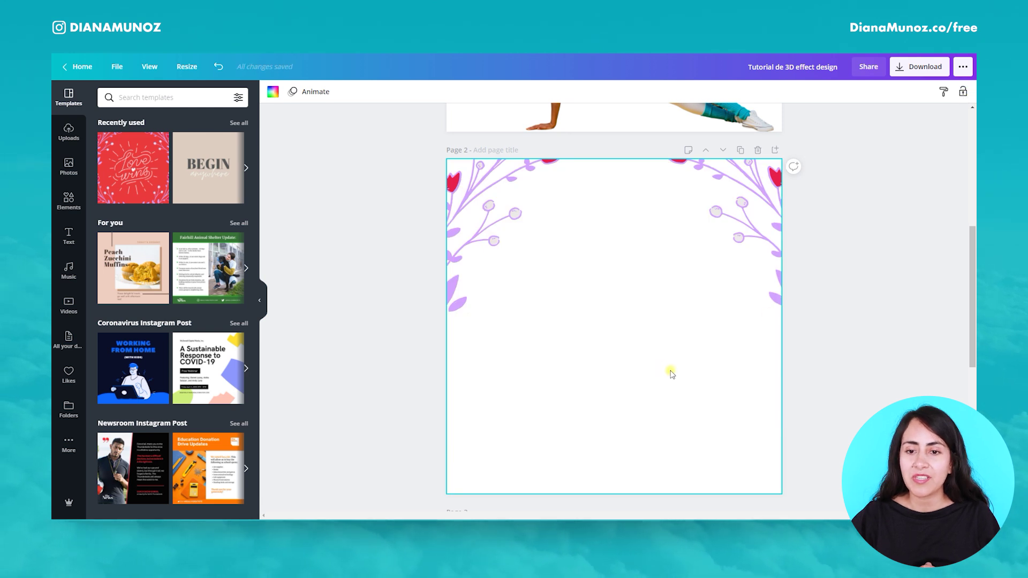
Add a text box reading "Yoga" to page 2
{"action": "scroll", "coordinate": [672, 373], "scroll_direction": "up", "scroll_amount": 1}
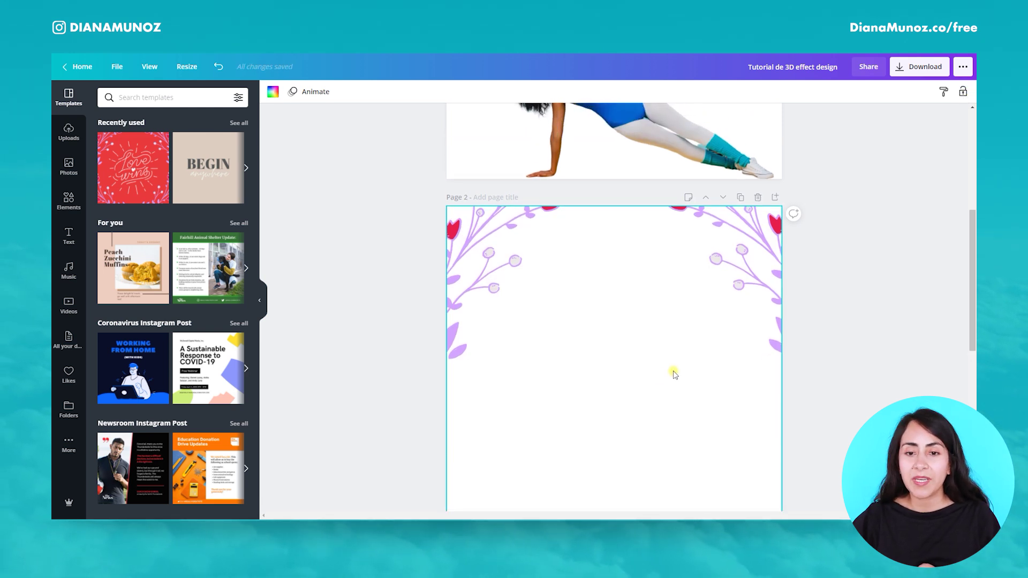
{"action": "scroll", "coordinate": [674, 374], "scroll_direction": "up", "scroll_amount": 3}
{"action": "scroll", "coordinate": [674, 373], "scroll_direction": "up", "scroll_amount": 2}
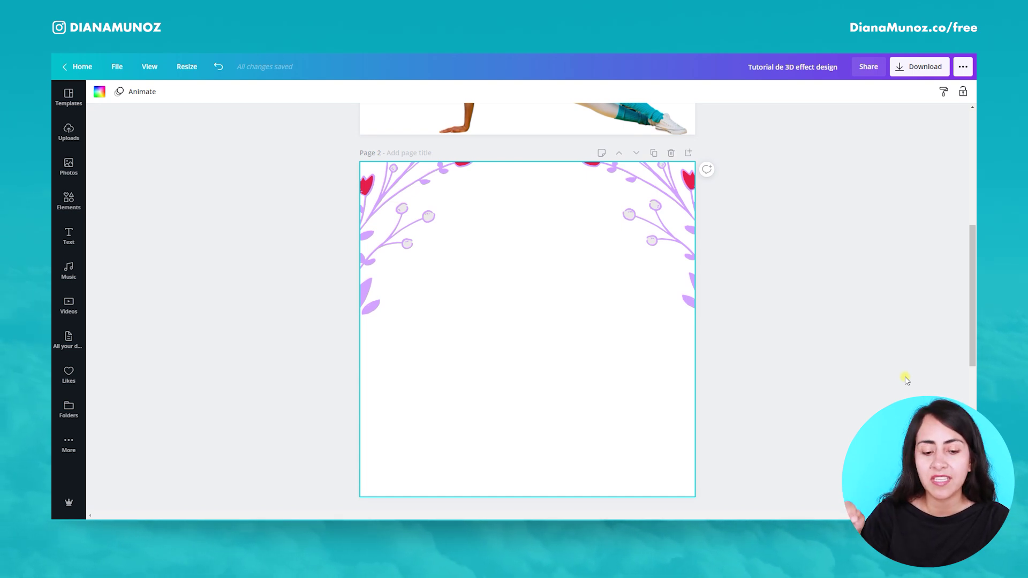
{"action": "key", "text": "t"}
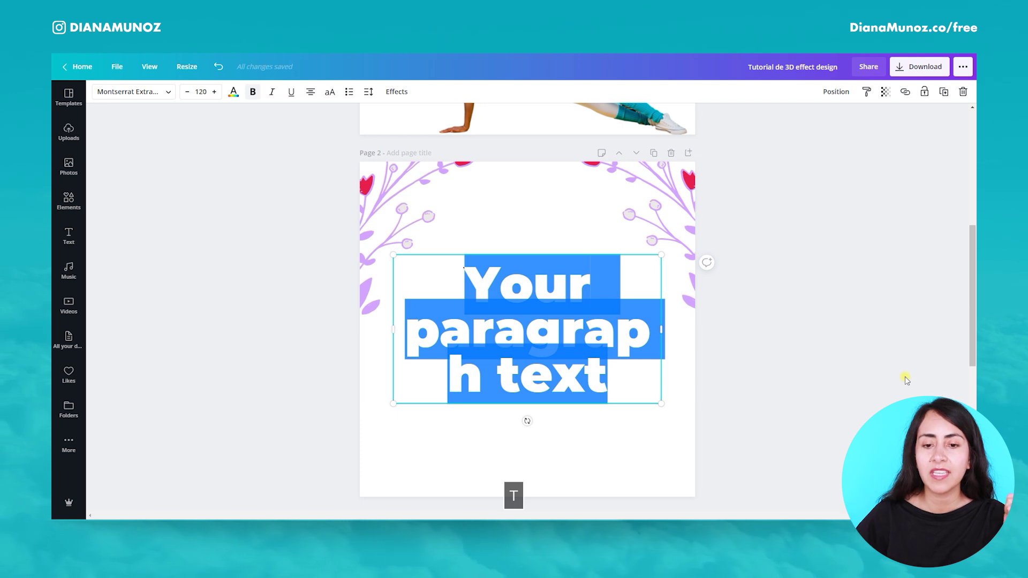
{"action": "type", "text": "Yoga"}
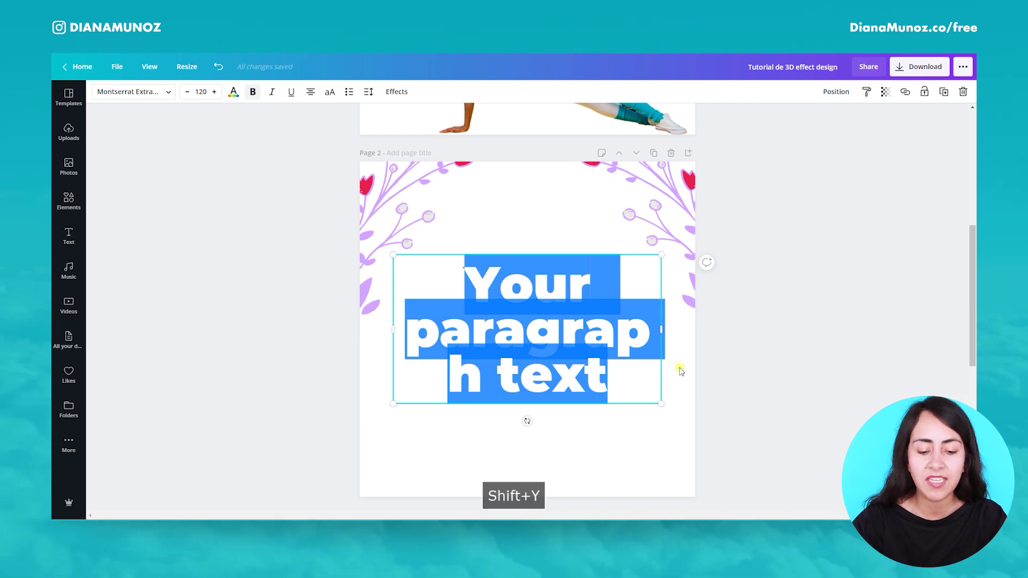
{"action": "left_click", "coordinate": [680, 371]}
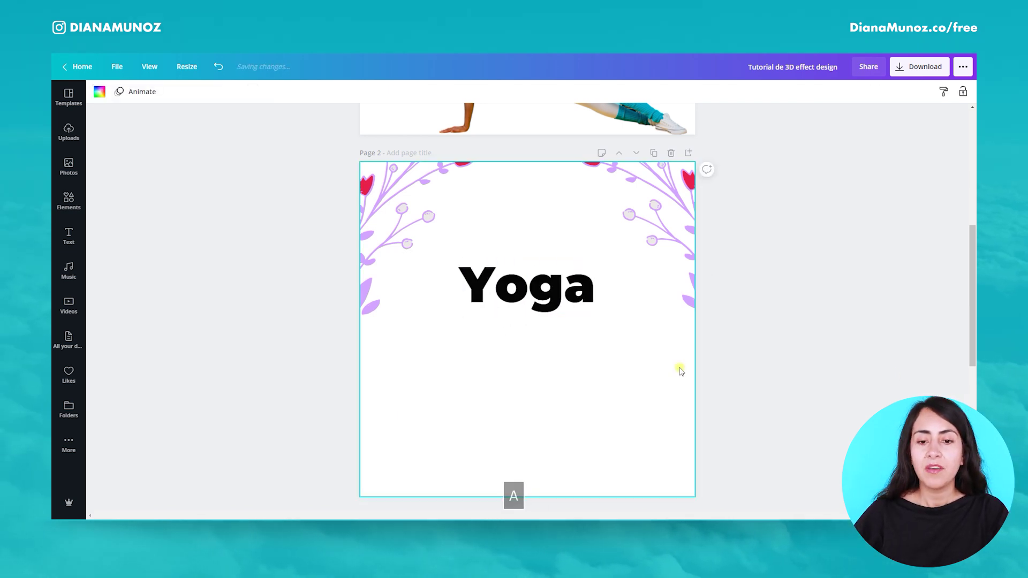
Set the page 2 "Yoga" text in Archivo Black and enlarge it to size 274, nearly spanning the page width
{"action": "scroll", "coordinate": [679, 370], "scroll_direction": "up", "scroll_amount": 4}
{"action": "scroll", "coordinate": [580, 264], "scroll_direction": "up", "scroll_amount": 2}
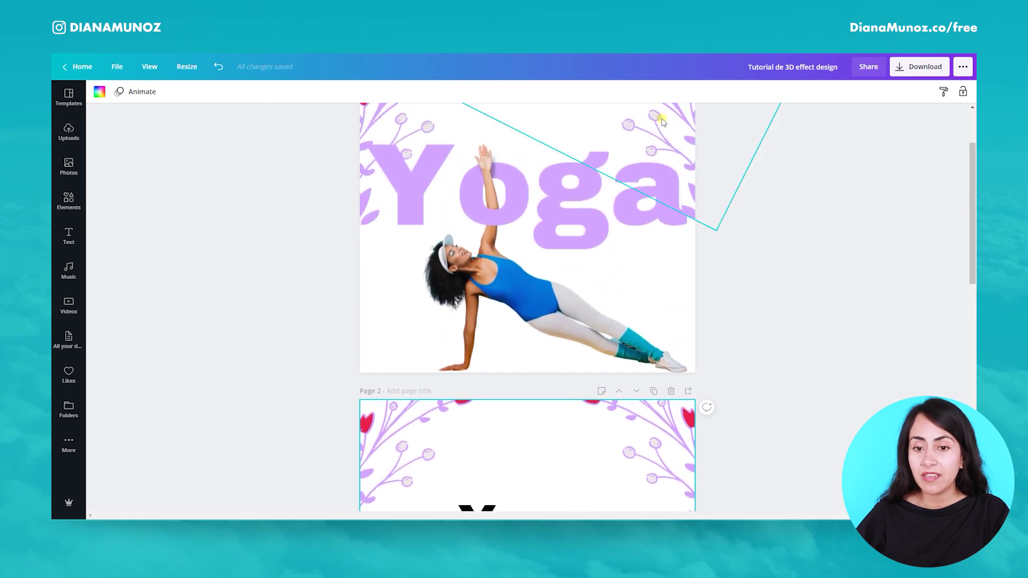
{"action": "scroll", "coordinate": [773, 279], "scroll_direction": "up", "scroll_amount": 1}
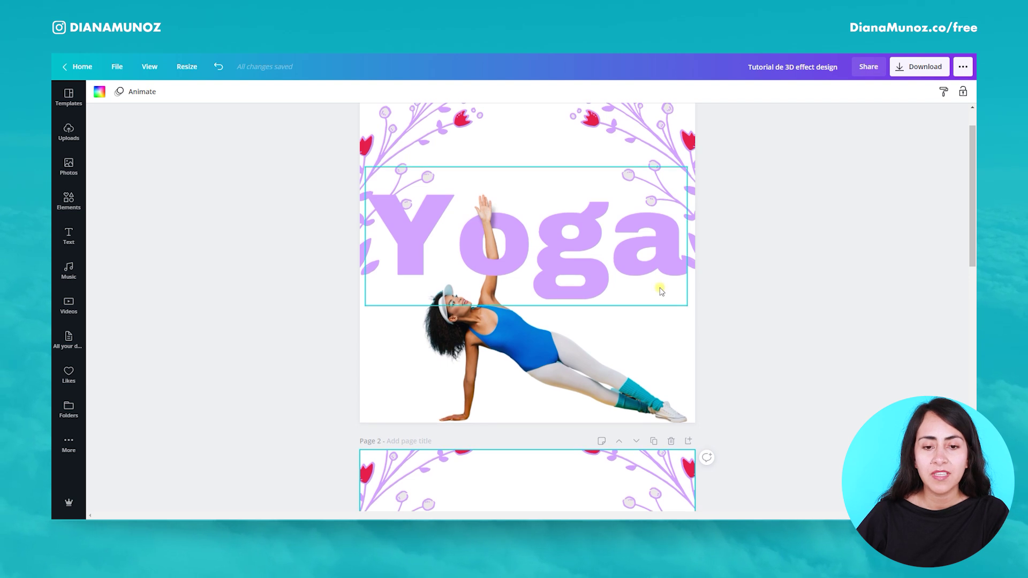
{"action": "left_click", "coordinate": [427, 267]}
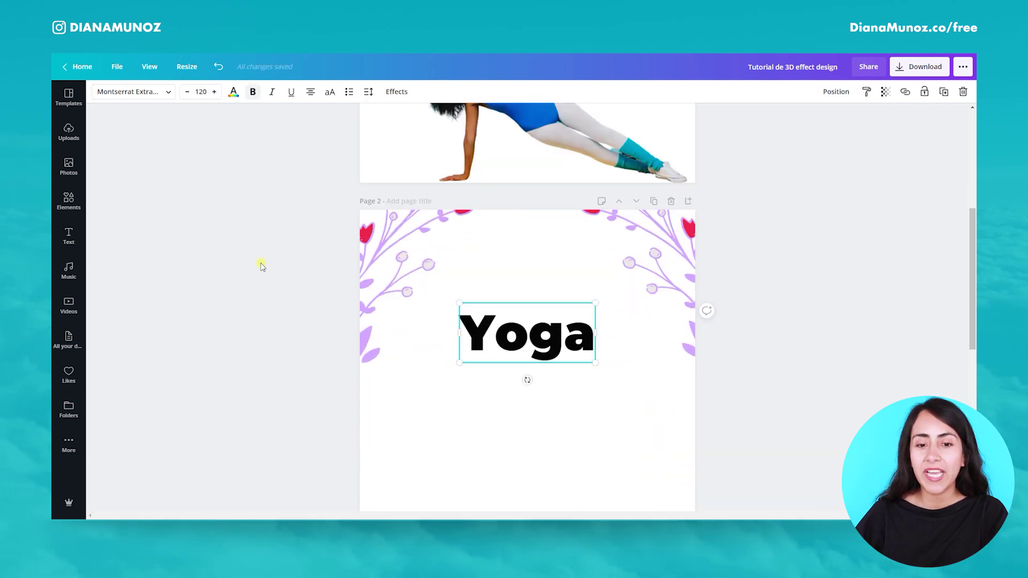
{"action": "scroll", "coordinate": [303, 294], "scroll_direction": "up", "scroll_amount": 3}
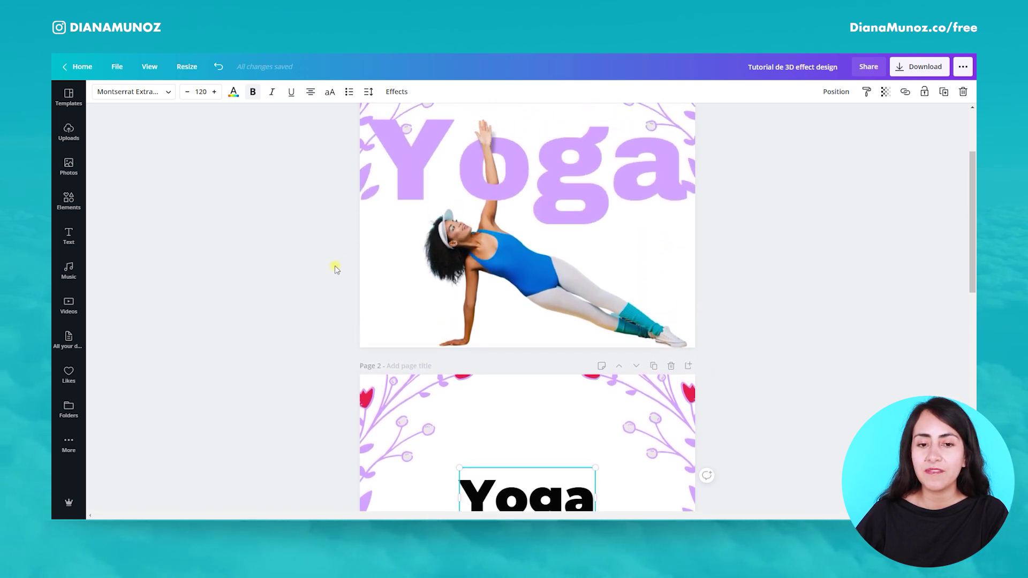
{"action": "scroll", "coordinate": [343, 273], "scroll_direction": "up", "scroll_amount": 1}
{"action": "scroll", "coordinate": [523, 314], "scroll_direction": "down", "scroll_amount": 4}
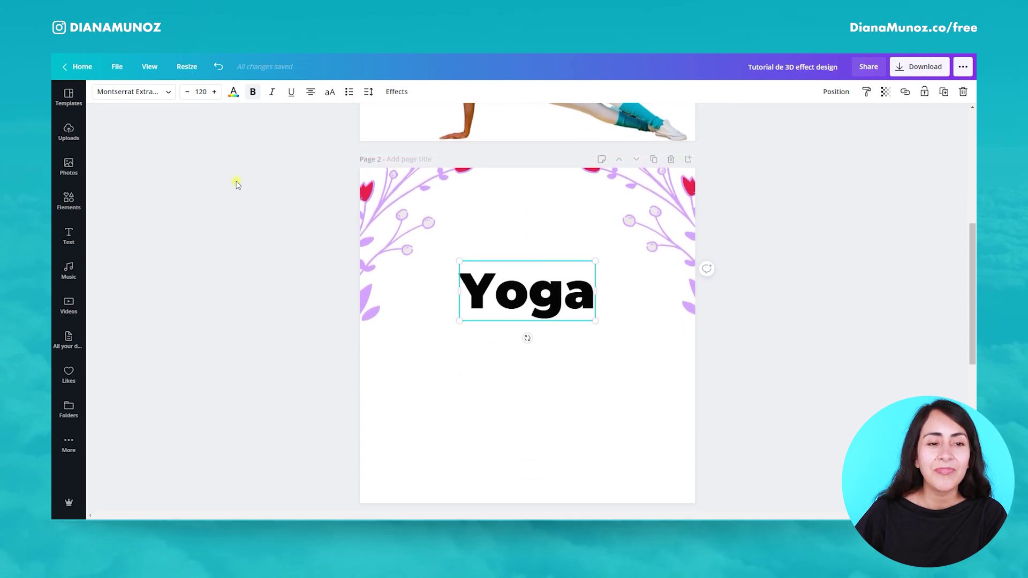
{"action": "left_click", "coordinate": [133, 92]}
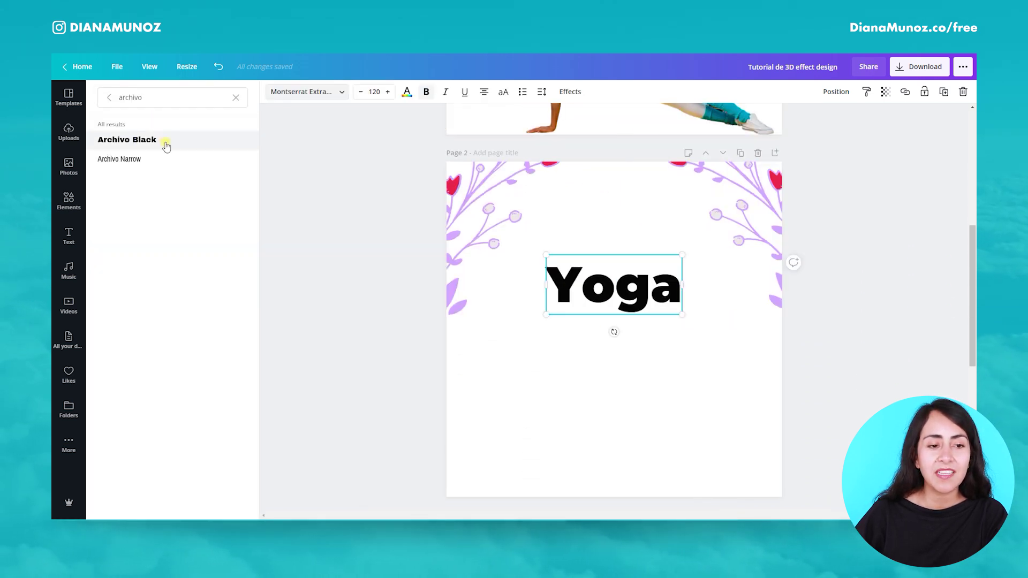
{"action": "left_click", "coordinate": [166, 141]}
{"action": "left_click_drag", "start_coordinate": [694, 251], "coordinate": [776, 227]}
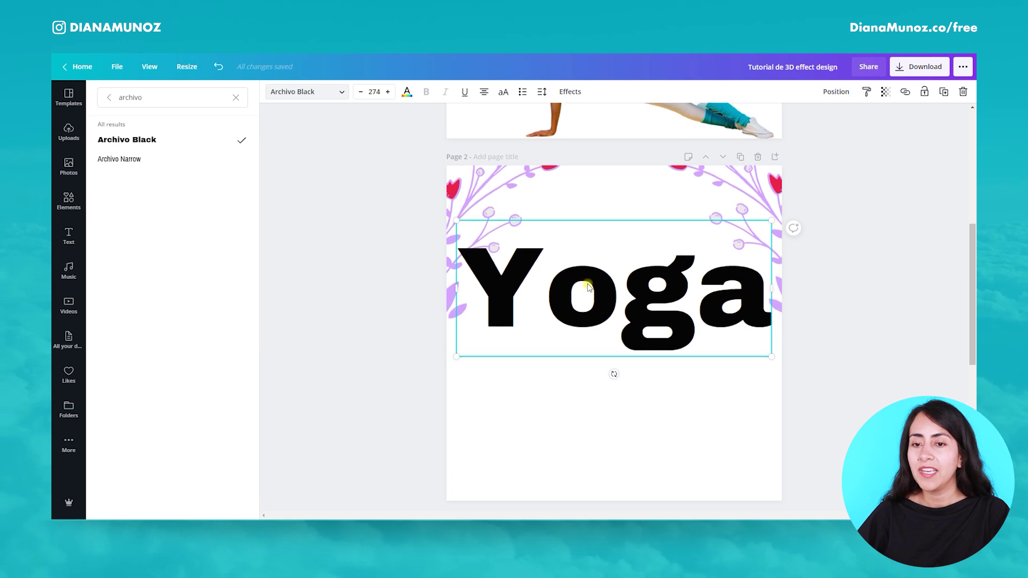
Recolor the page 2 "Yoga" text to the document's light purple #d2a3ff and move it slightly down the page
{"action": "scroll", "coordinate": [576, 241], "scroll_direction": "up", "scroll_amount": 4}
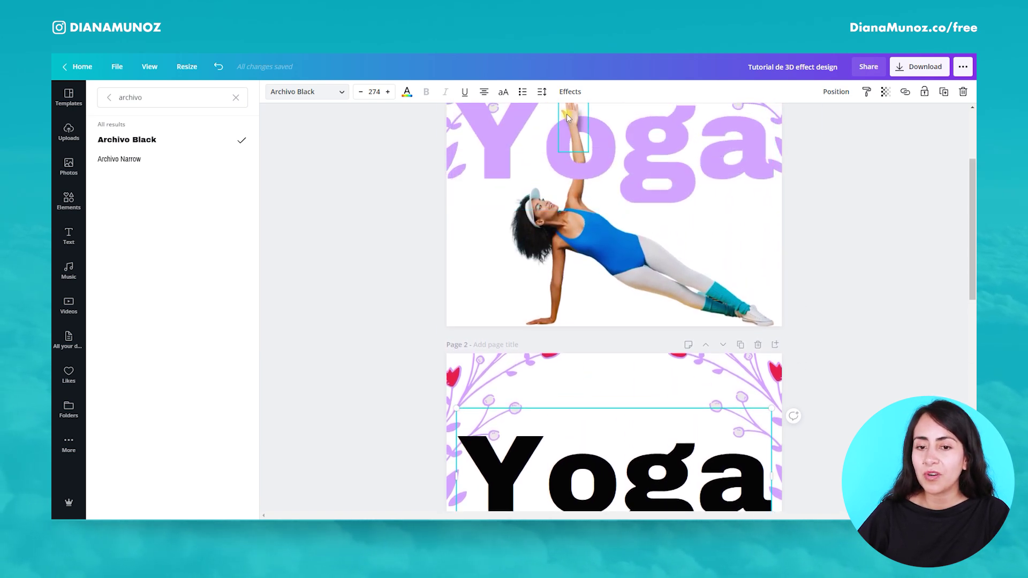
{"action": "scroll", "coordinate": [585, 321], "scroll_direction": "down", "scroll_amount": 4}
{"action": "scroll", "coordinate": [588, 311], "scroll_direction": "down", "scroll_amount": 1}
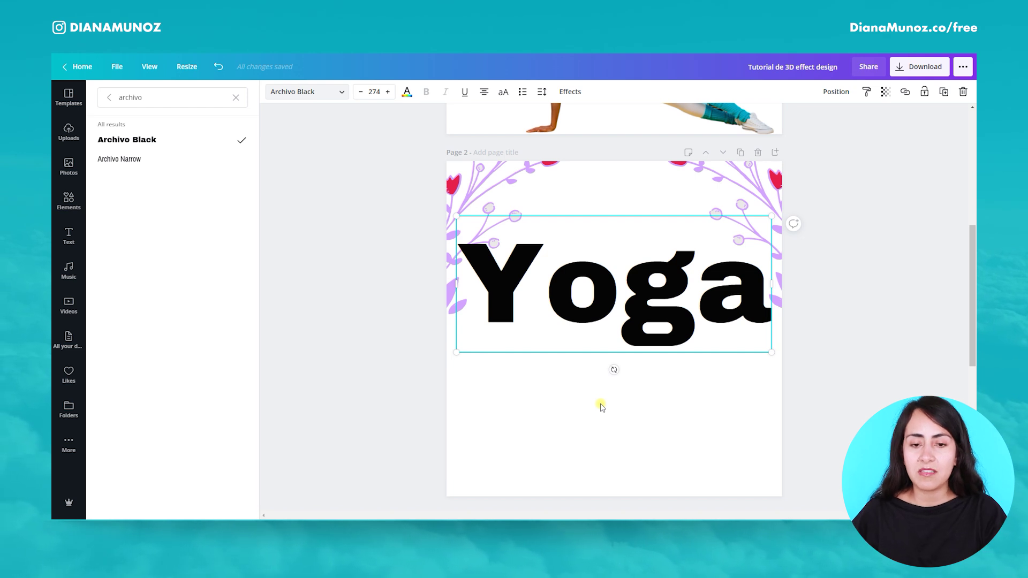
{"action": "left_click", "coordinate": [407, 94]}
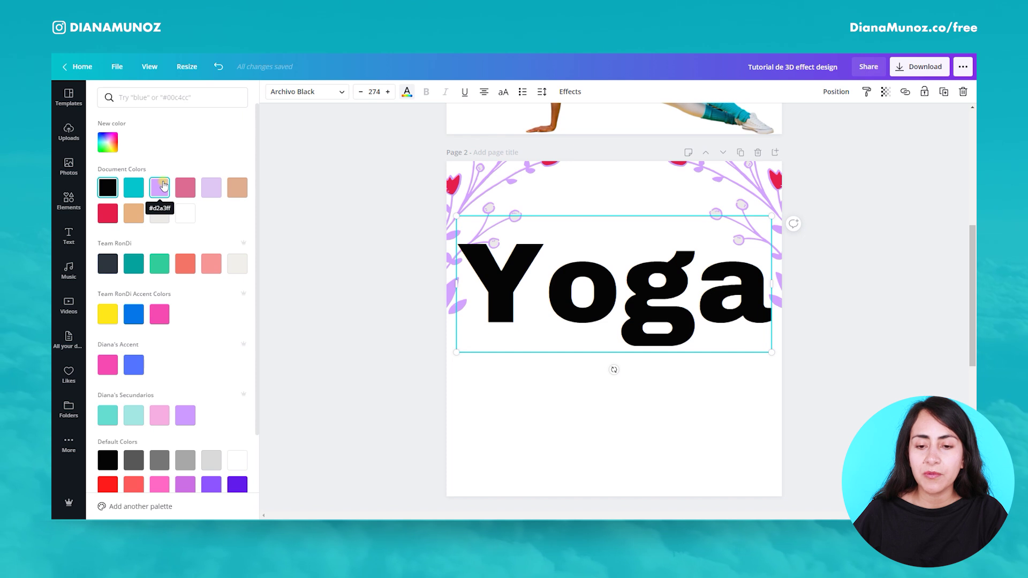
{"action": "left_click", "coordinate": [163, 186]}
{"action": "left_click", "coordinate": [733, 382]}
{"action": "left_click_drag", "start_coordinate": [580, 325], "coordinate": [569, 330]}
{"action": "left_click", "coordinate": [662, 430]}
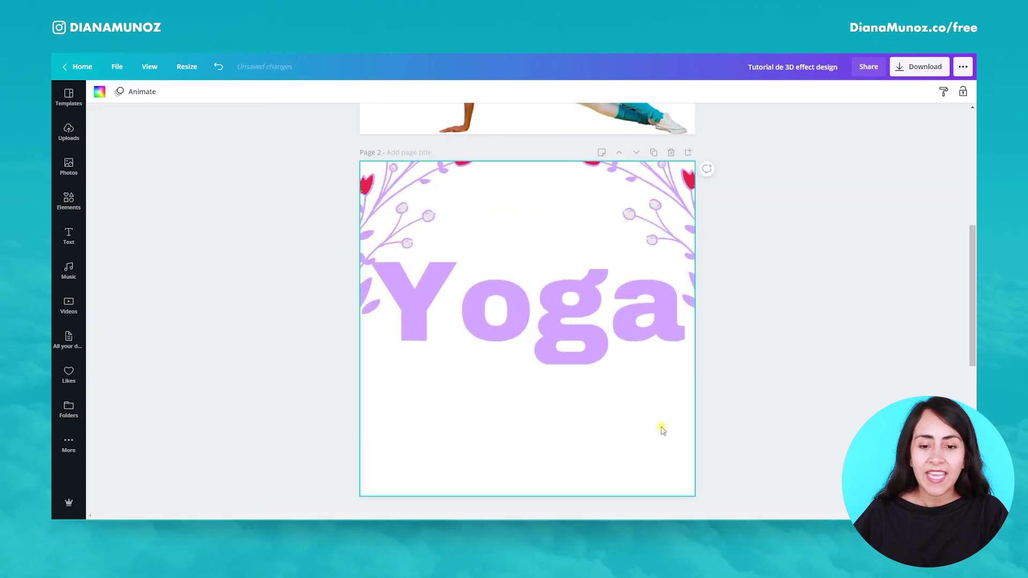
Search the photo library for "brand:BAD_1zVjZ18"
{"action": "left_click", "coordinate": [68, 162]}
{"action": "scroll", "coordinate": [419, 300], "scroll_direction": "up", "scroll_amount": 2}
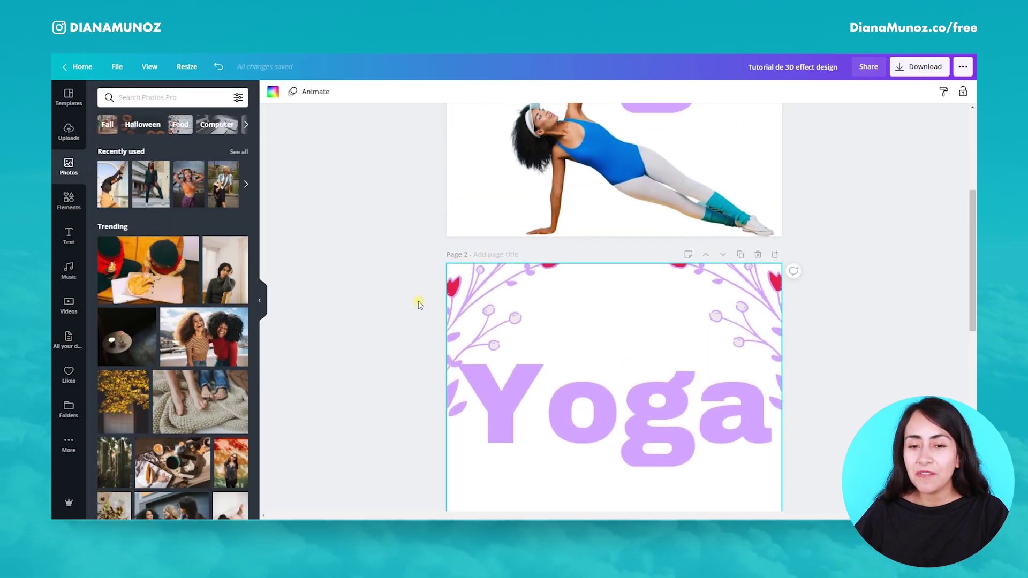
{"action": "scroll", "coordinate": [418, 304], "scroll_direction": "up", "scroll_amount": 1}
{"action": "scroll", "coordinate": [682, 246], "scroll_direction": "down", "scroll_amount": 1}
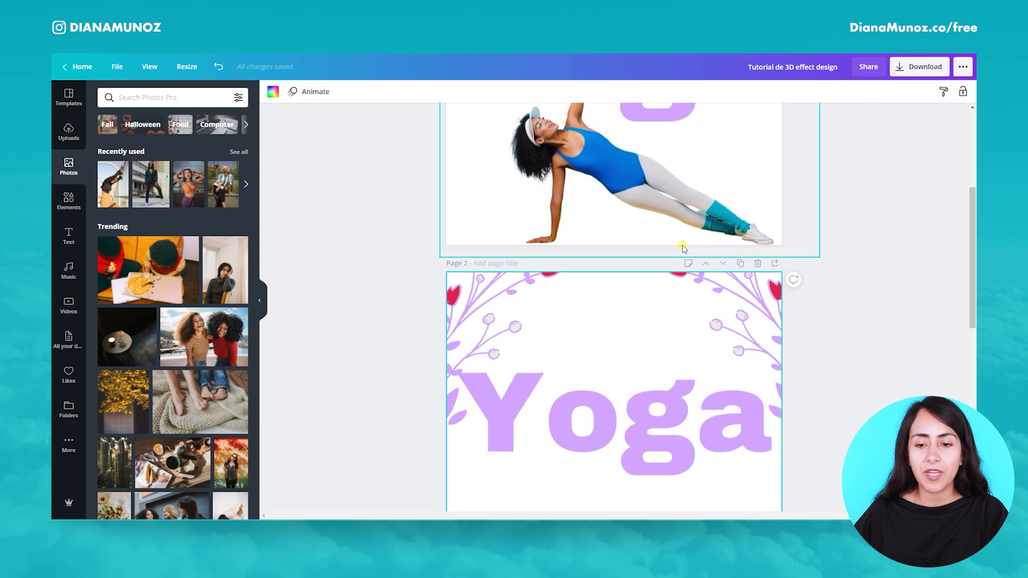
{"action": "scroll", "coordinate": [682, 246], "scroll_direction": "down", "scroll_amount": 3}
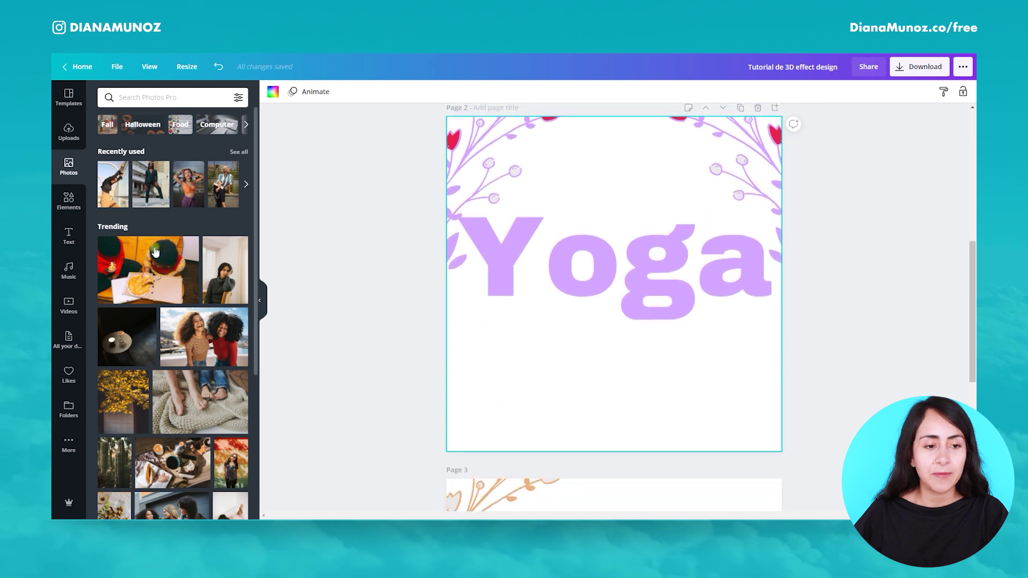
{"action": "left_click", "coordinate": [164, 97]}
{"action": "type", "text": "brand:BAD_1zVjZ18"}
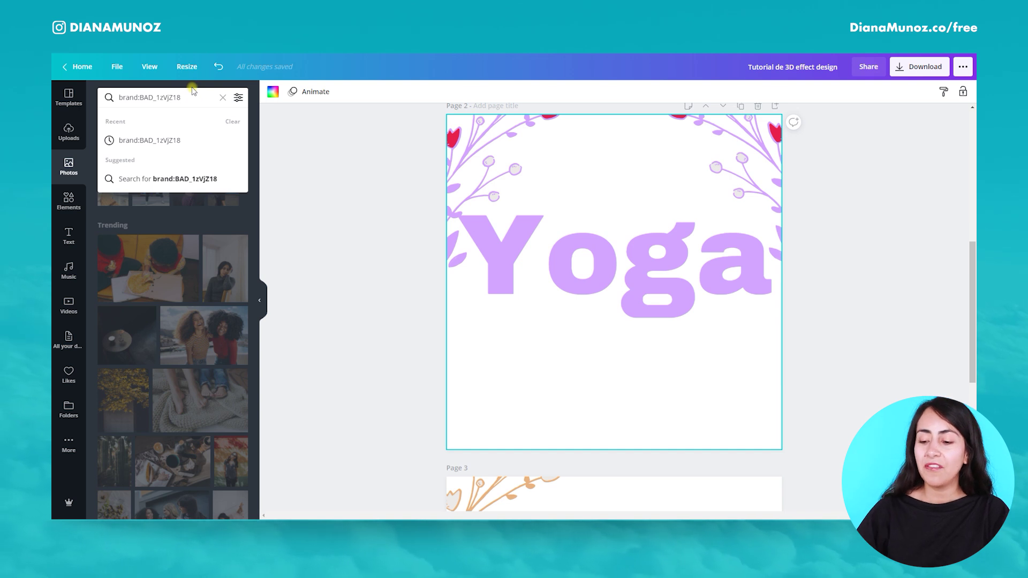
{"action": "key", "text": "Return"}
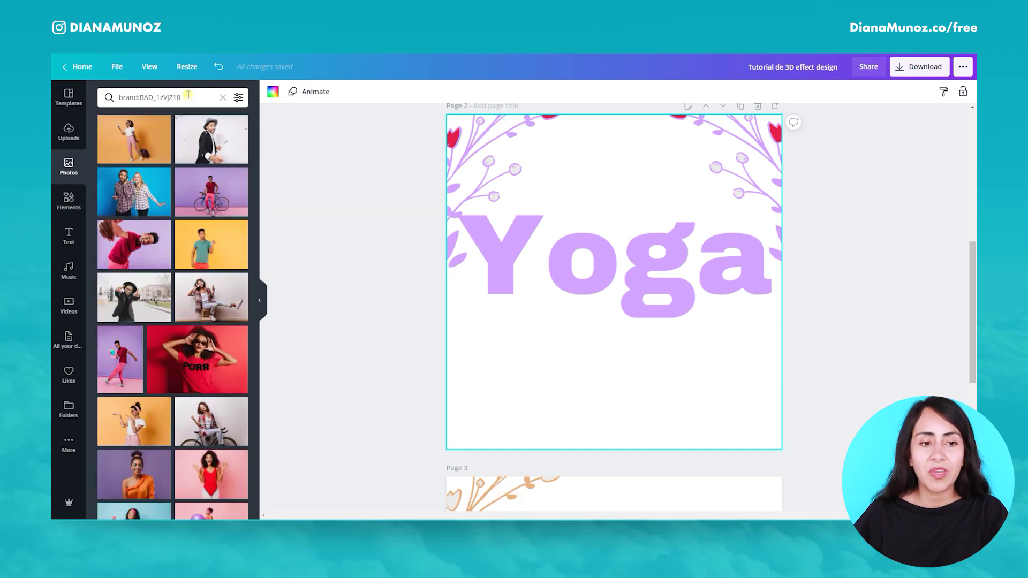
{"action": "left_click_drag", "start_coordinate": [188, 94], "coordinate": [148, 97]}
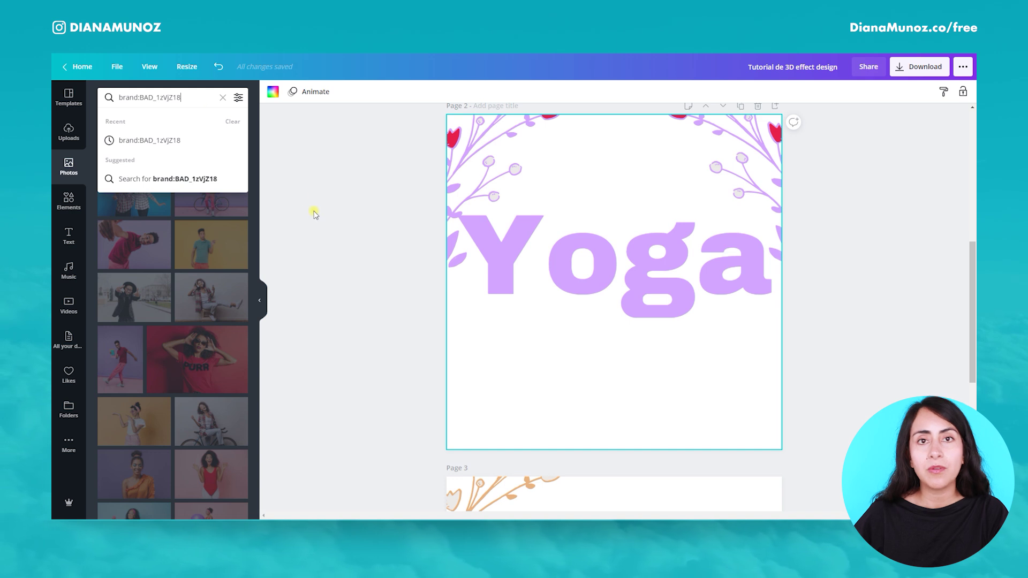
Narrow the photo search to "brand:BAD_1zVjZ18 fitness" and look through the results for a woman exercising
{"action": "left_click", "coordinate": [314, 215]}
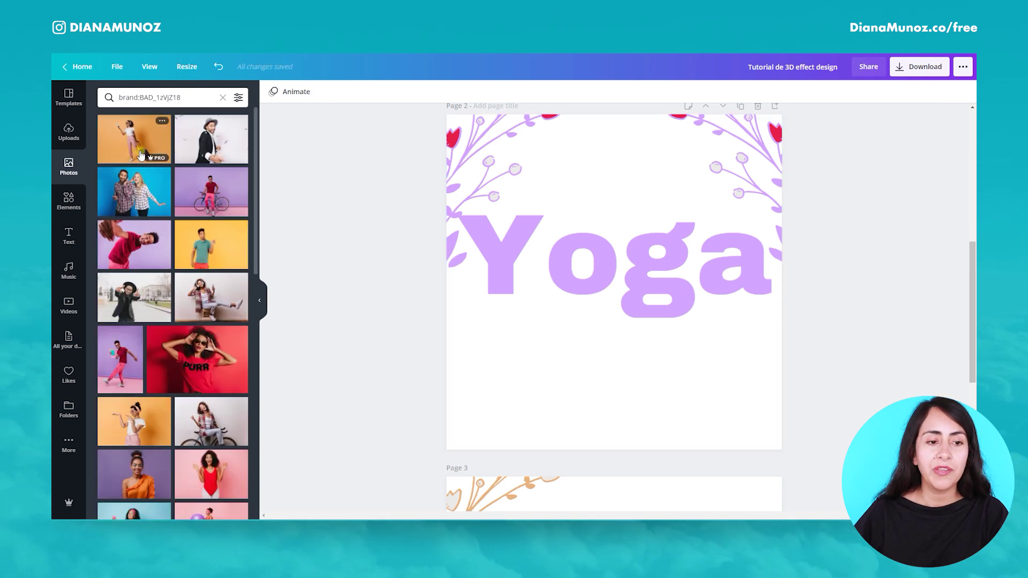
{"action": "scroll", "coordinate": [218, 376], "scroll_direction": "down", "scroll_amount": 1}
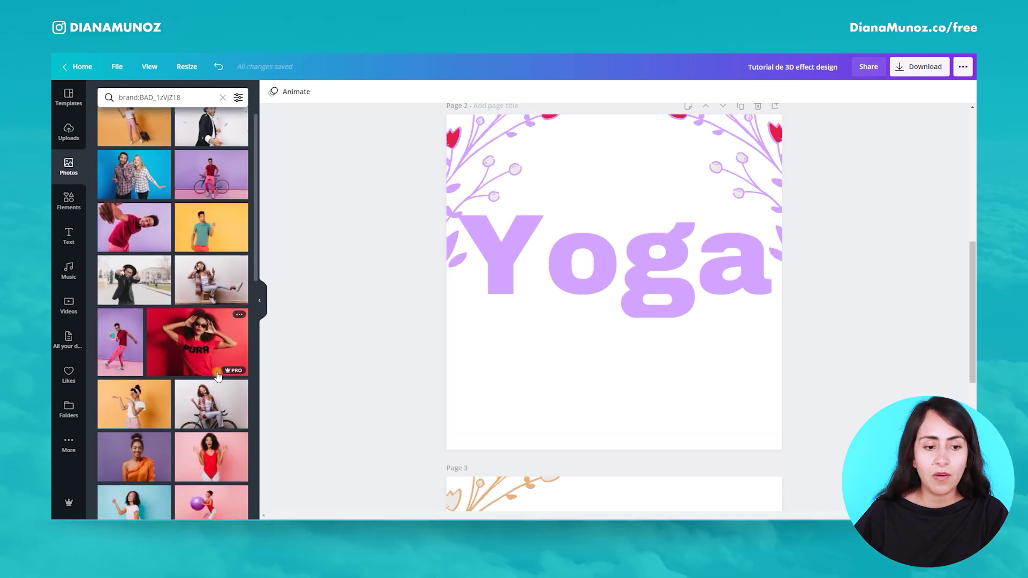
{"action": "scroll", "coordinate": [218, 377], "scroll_direction": "down", "scroll_amount": 5}
{"action": "scroll", "coordinate": [218, 376], "scroll_direction": "down", "scroll_amount": 6}
{"action": "scroll", "coordinate": [218, 376], "scroll_direction": "down", "scroll_amount": 5}
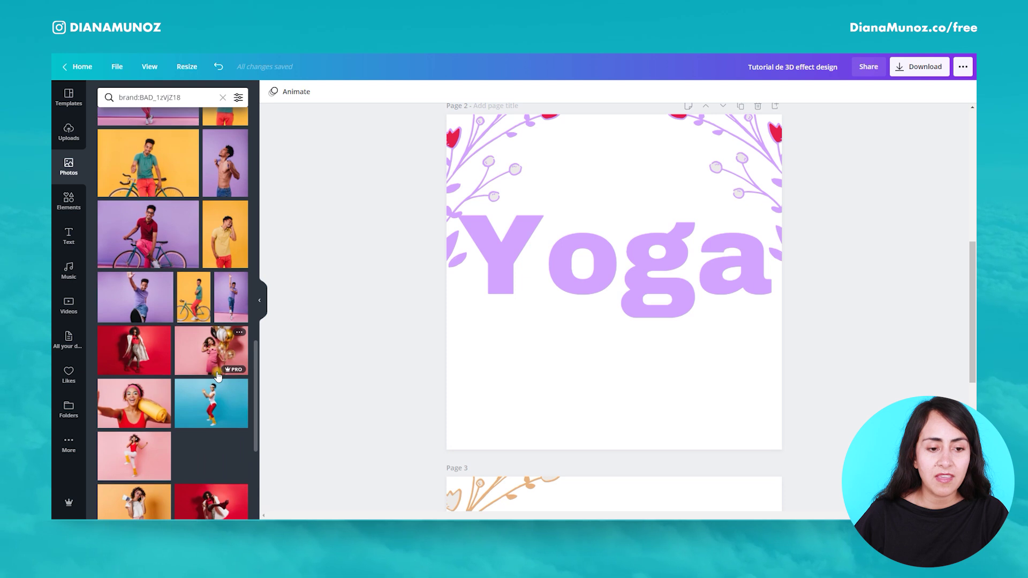
{"action": "scroll", "coordinate": [217, 377], "scroll_direction": "down", "scroll_amount": 8}
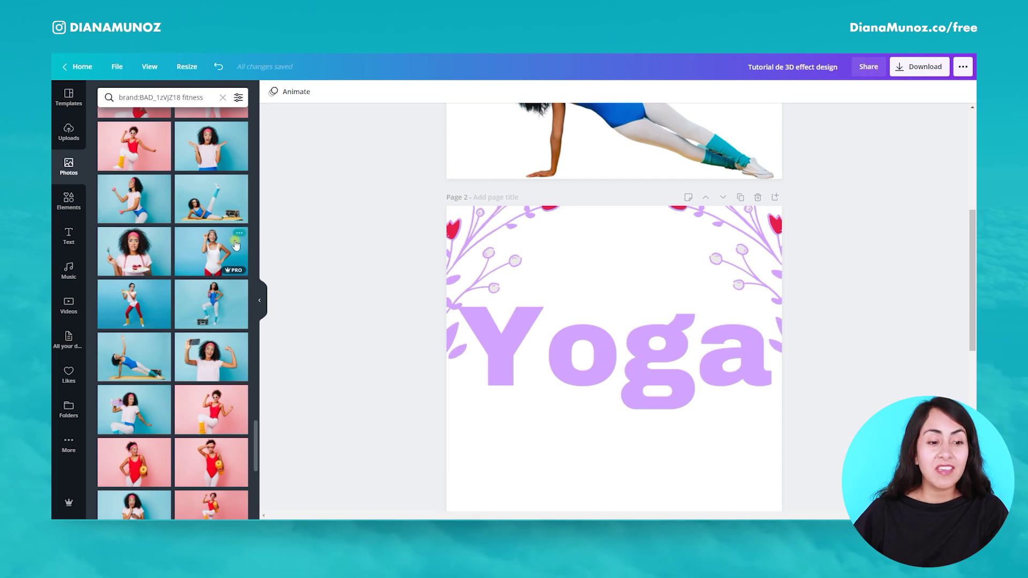
{"action": "scroll", "coordinate": [185, 300], "scroll_direction": "down", "scroll_amount": 2}
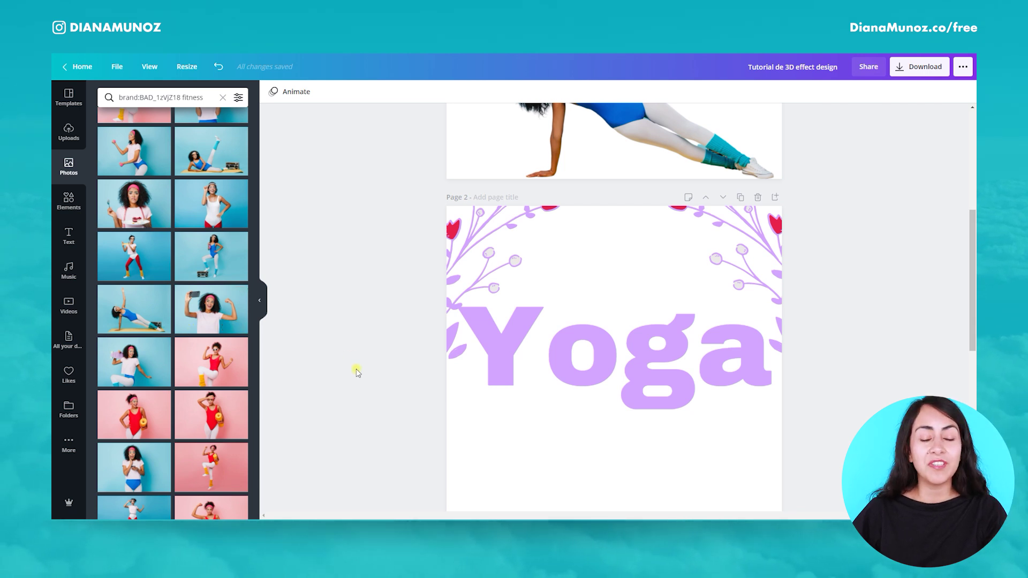
{"action": "scroll", "coordinate": [358, 376], "scroll_direction": "up", "scroll_amount": 3}
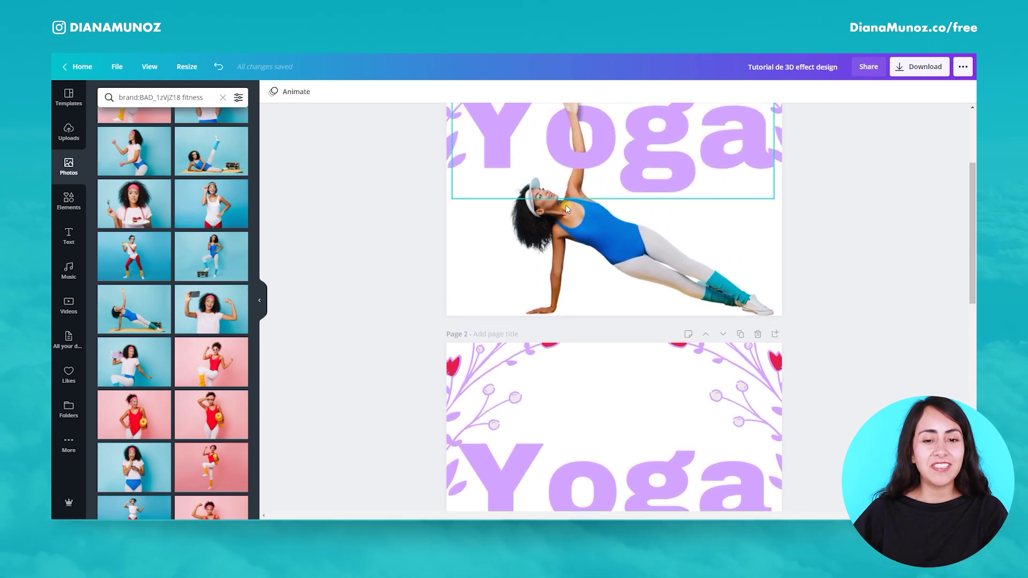
{"action": "scroll", "coordinate": [393, 418], "scroll_direction": "down", "scroll_amount": 3}
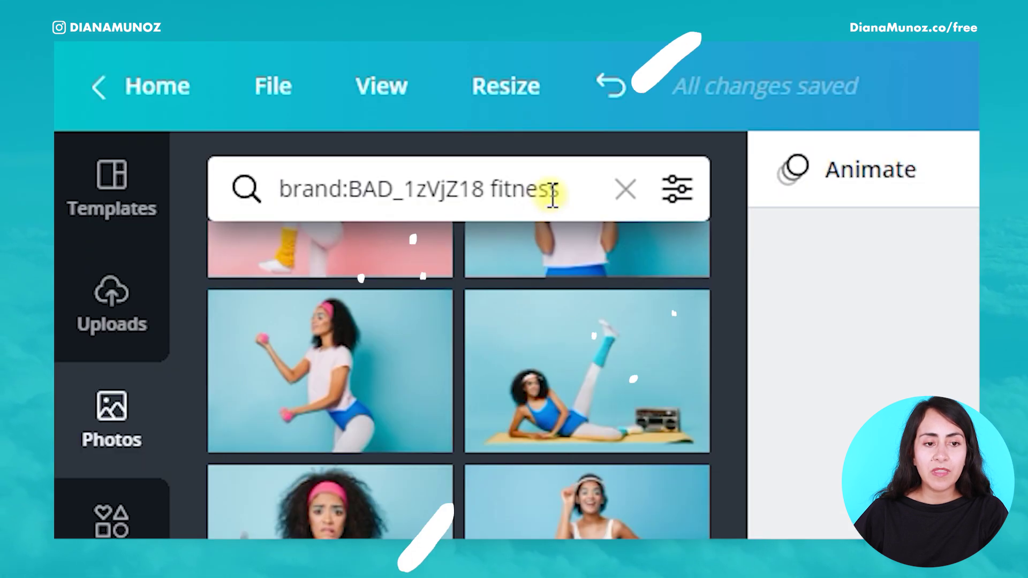
{"action": "left_click_drag", "start_coordinate": [555, 194], "coordinate": [470, 199]}
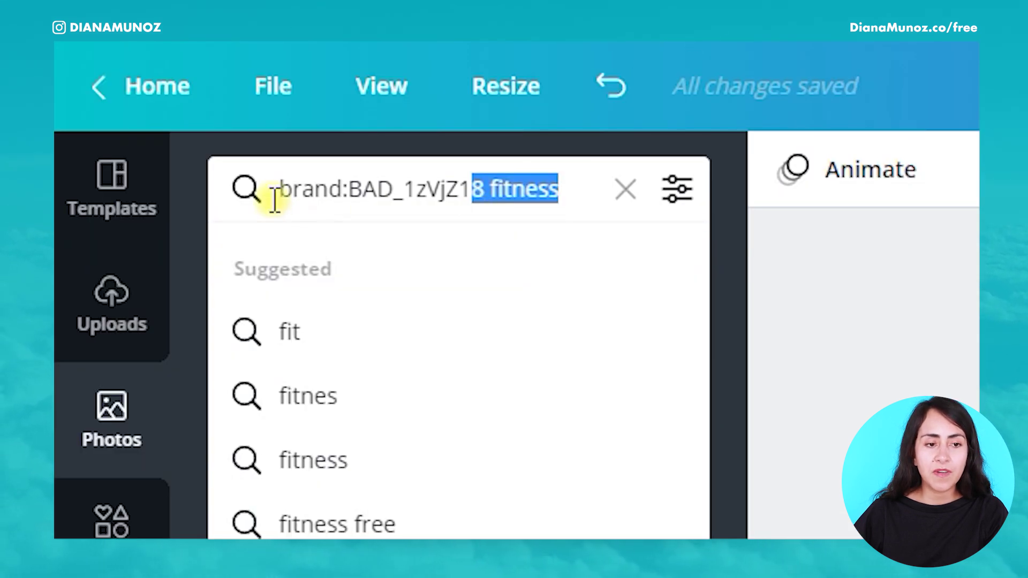
{"action": "left_click_drag", "start_coordinate": [281, 190], "coordinate": [580, 190]}
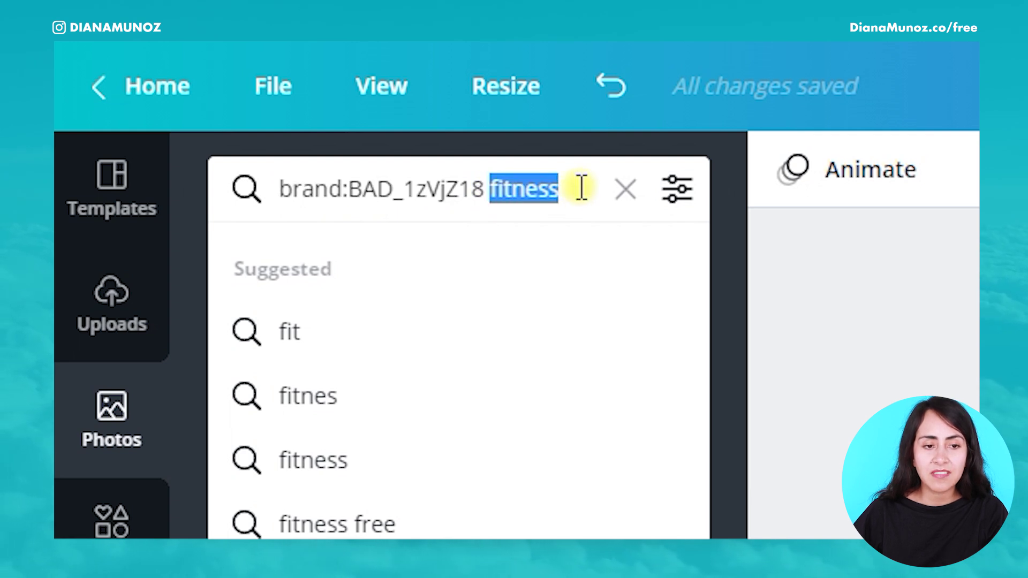
{"action": "left_click", "coordinate": [284, 238]}
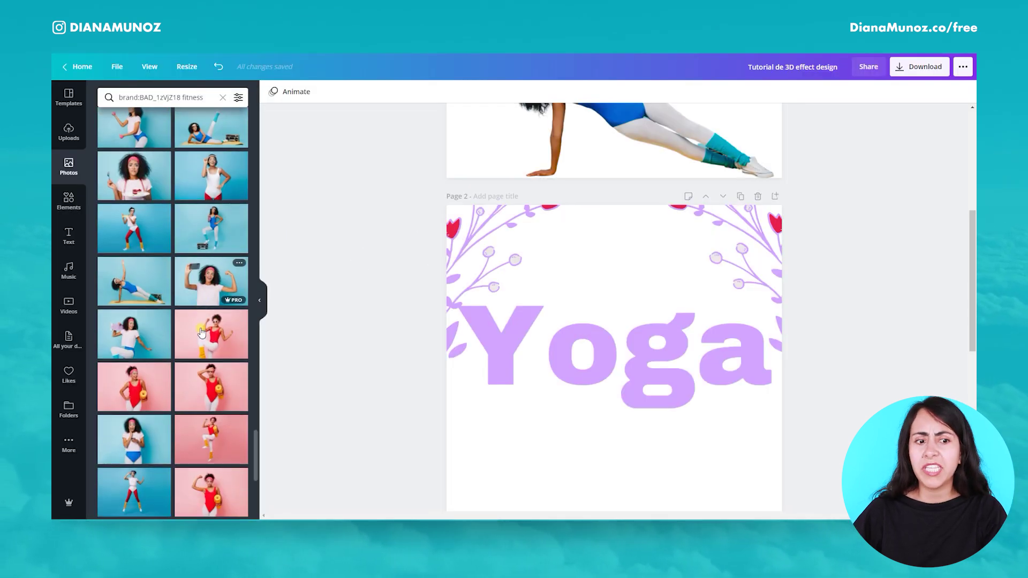
Add the photo of the woman in a blue leotard doing a side plank to page 2 and move it onto the lower half
{"action": "scroll", "coordinate": [201, 333], "scroll_direction": "down", "scroll_amount": 1}
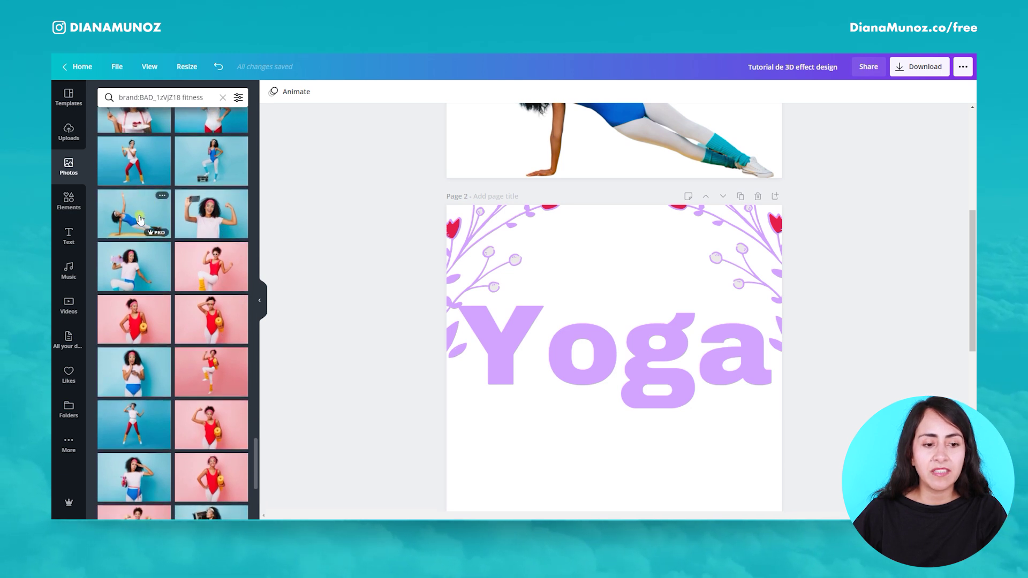
{"action": "scroll", "coordinate": [214, 386], "scroll_direction": "up", "scroll_amount": 1}
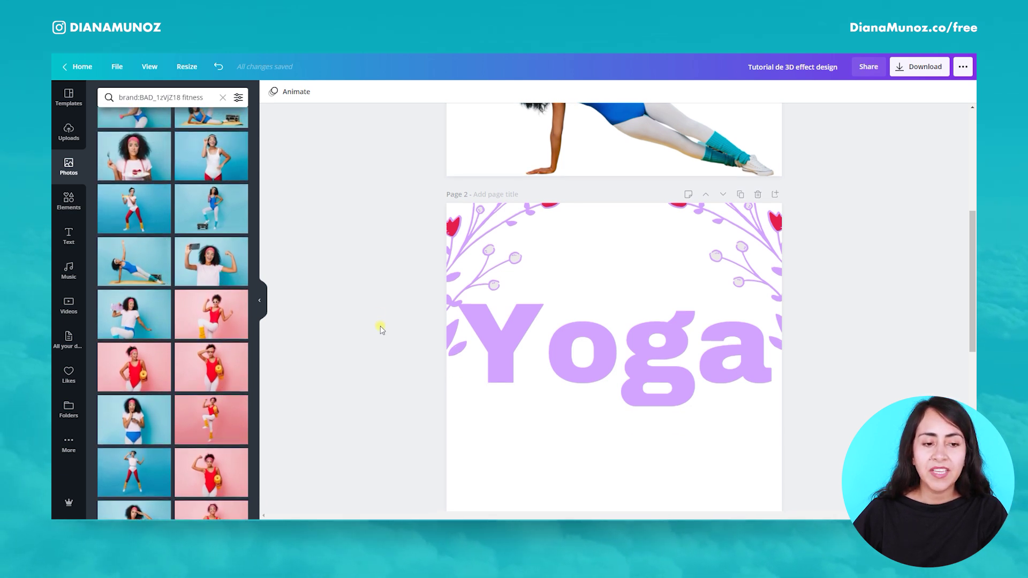
{"action": "scroll", "coordinate": [345, 324], "scroll_direction": "down", "scroll_amount": 2}
{"action": "left_click", "coordinate": [133, 264]}
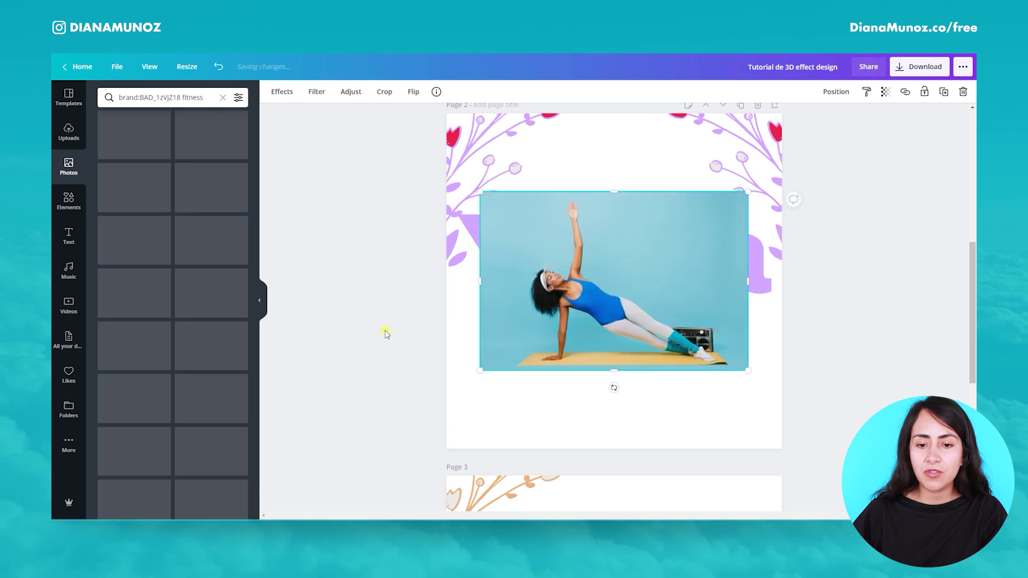
{"action": "left_click_drag", "start_coordinate": [624, 341], "coordinate": [627, 394]}
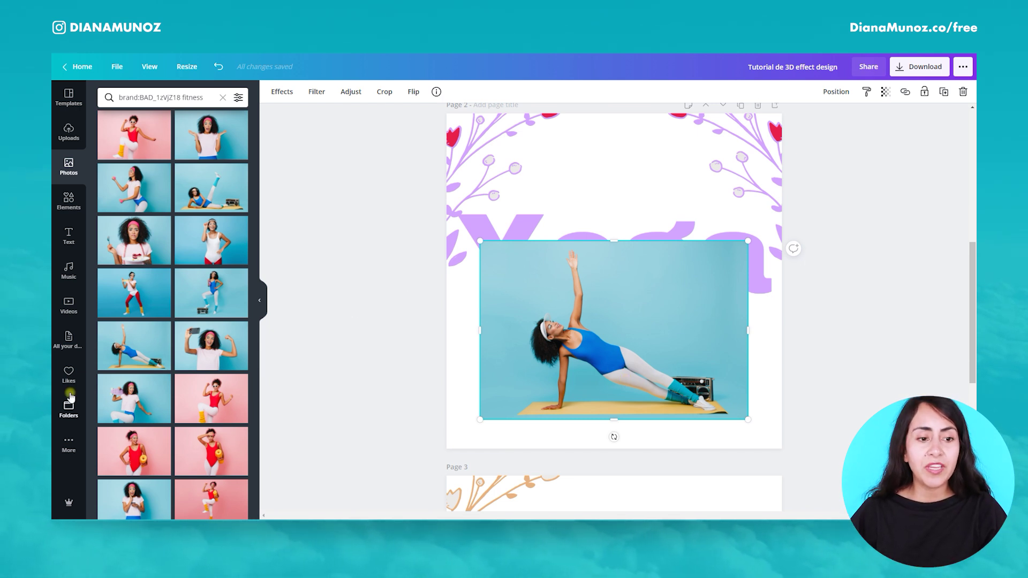
Remove the background of the side-plank photo with Background Remover
{"action": "scroll", "coordinate": [219, 299], "scroll_direction": "up", "scroll_amount": 5}
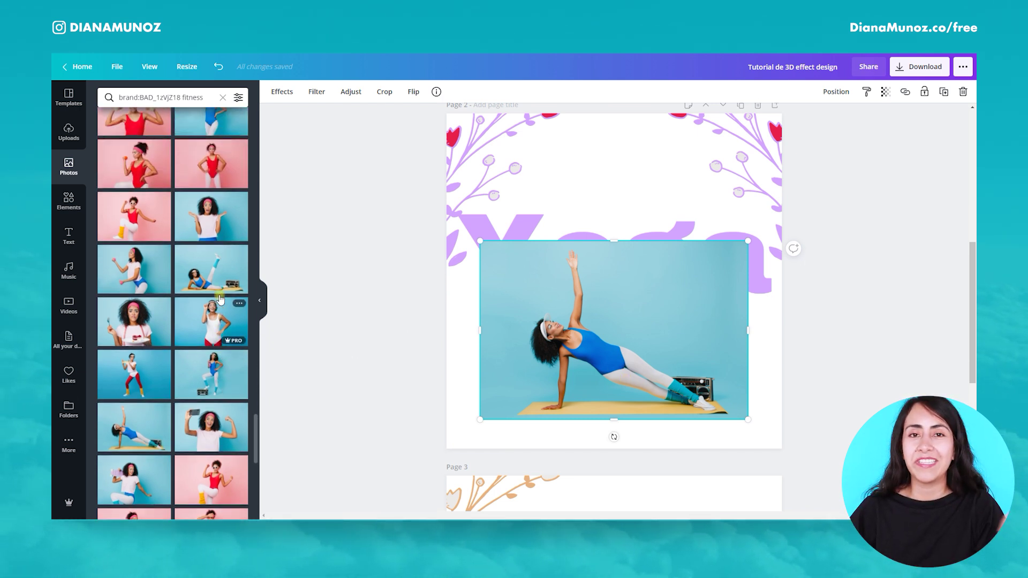
{"action": "left_click", "coordinate": [259, 300]}
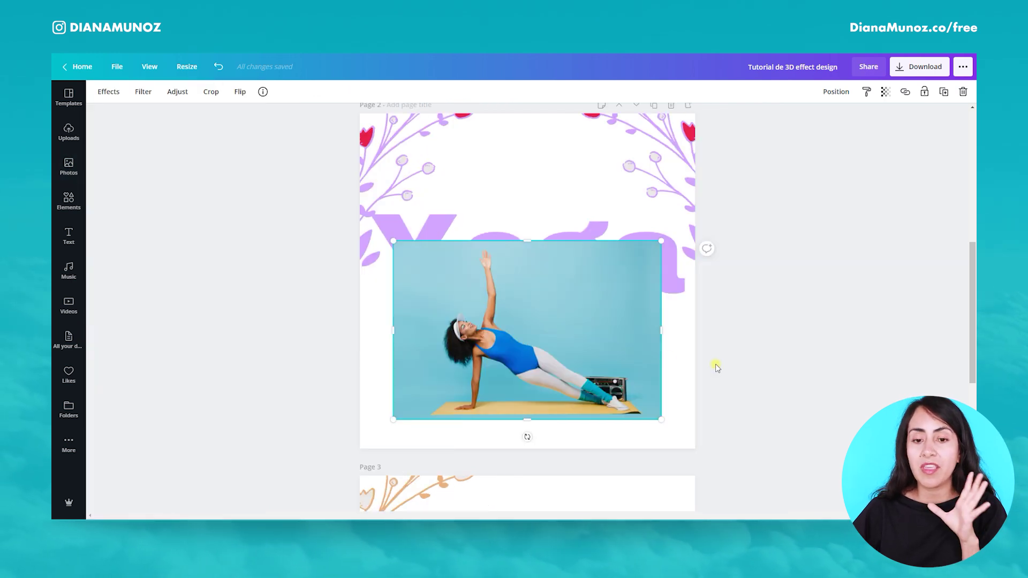
{"action": "mouse_move", "coordinate": [528, 342]}
{"action": "left_mouse_down"}
{"action": "mouse_move", "coordinate": [536, 333]}
{"action": "mouse_move", "coordinate": [529, 345]}
{"action": "left_mouse_up"}
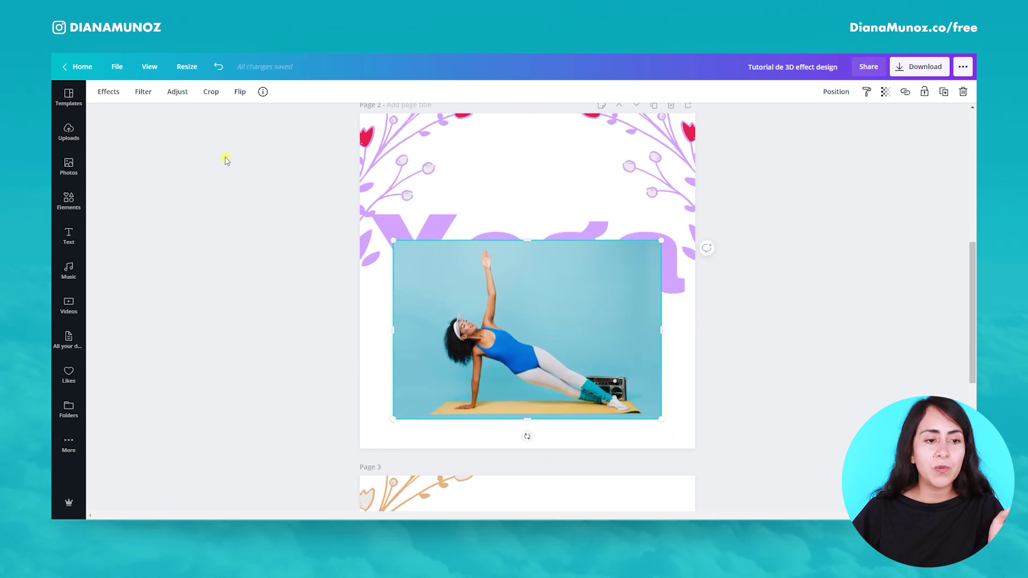
{"action": "left_click", "coordinate": [103, 92]}
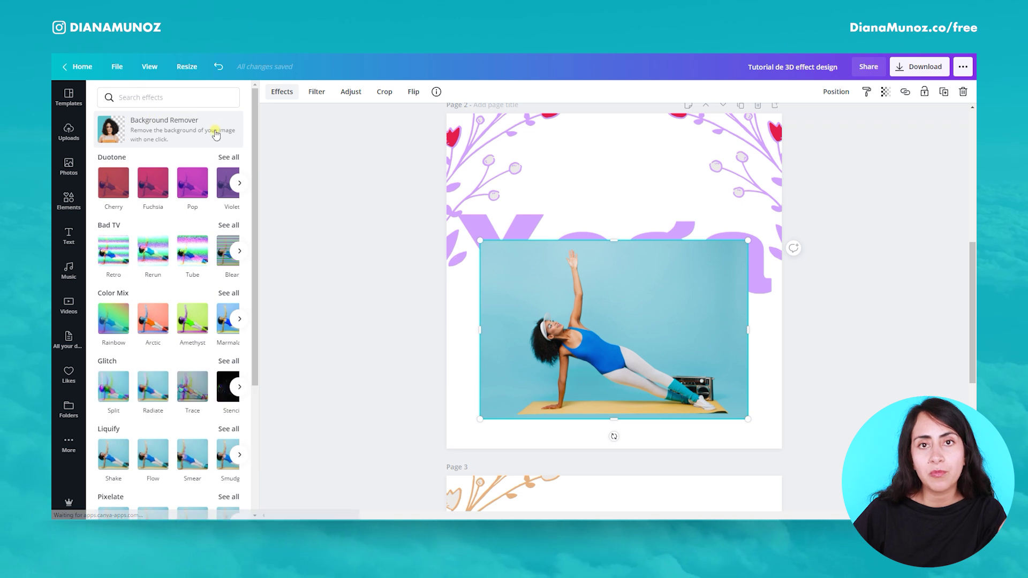
{"action": "left_click", "coordinate": [153, 133]}
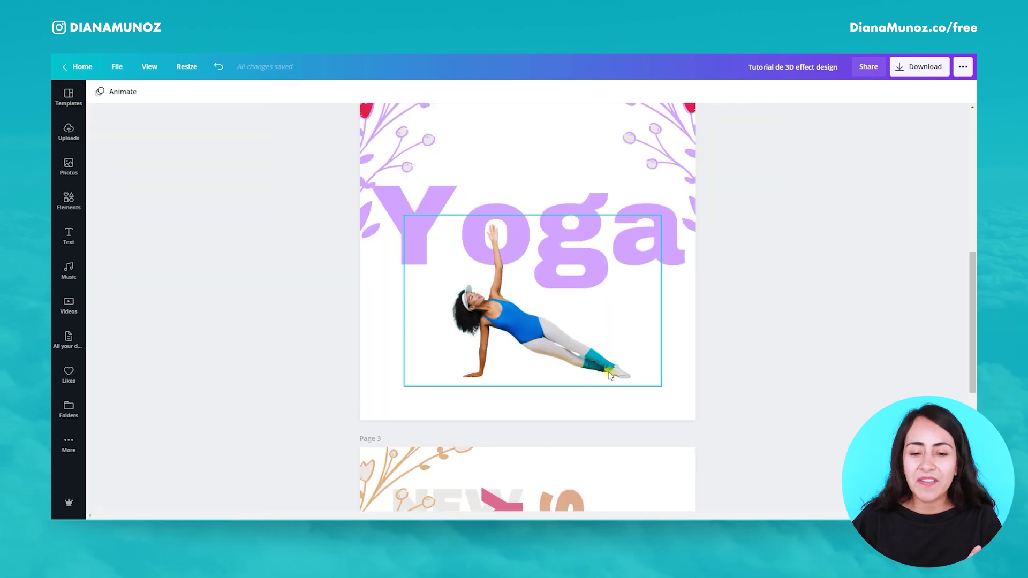
Enlarge the woman's cutout to roughly the page width and position it so her raised hand overlaps the "o" of "Yoga"
{"action": "scroll", "coordinate": [970, 348], "scroll_direction": "up", "scroll_amount": 1}
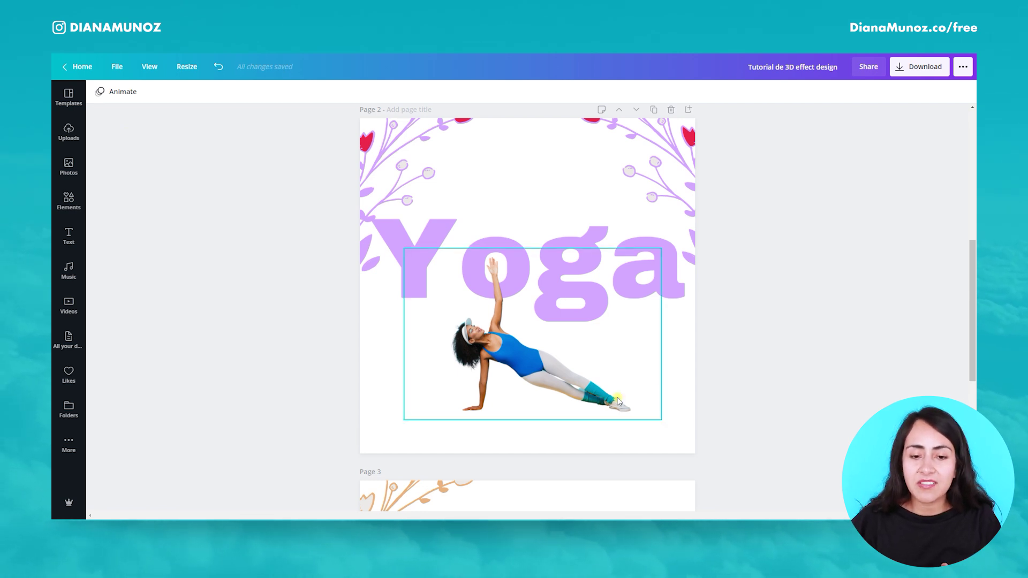
{"action": "left_click_drag", "start_coordinate": [549, 385], "coordinate": [591, 423]}
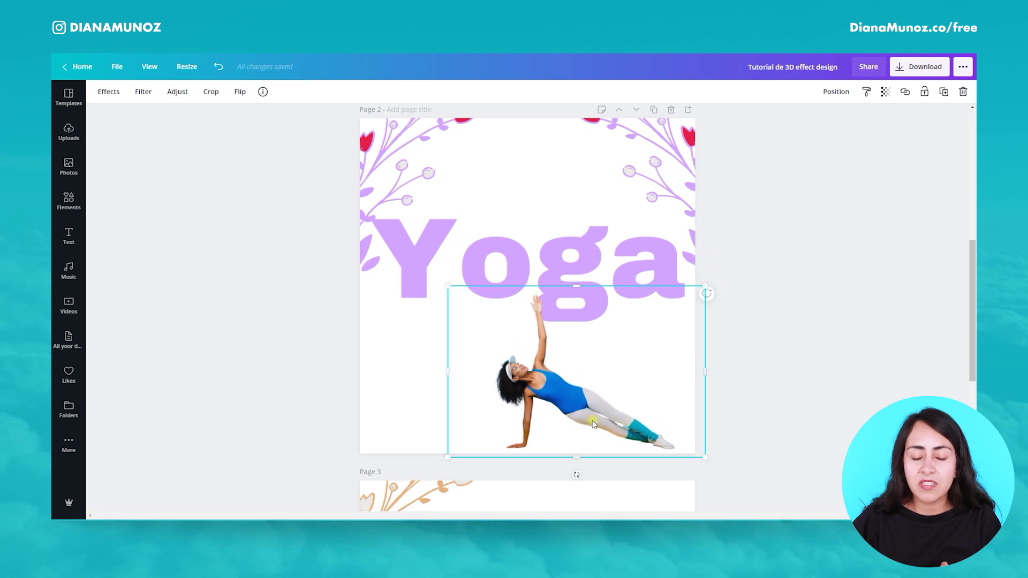
{"action": "left_click_drag", "start_coordinate": [447, 285], "coordinate": [317, 223]}
{"action": "left_click_drag", "start_coordinate": [500, 341], "coordinate": [532, 344]}
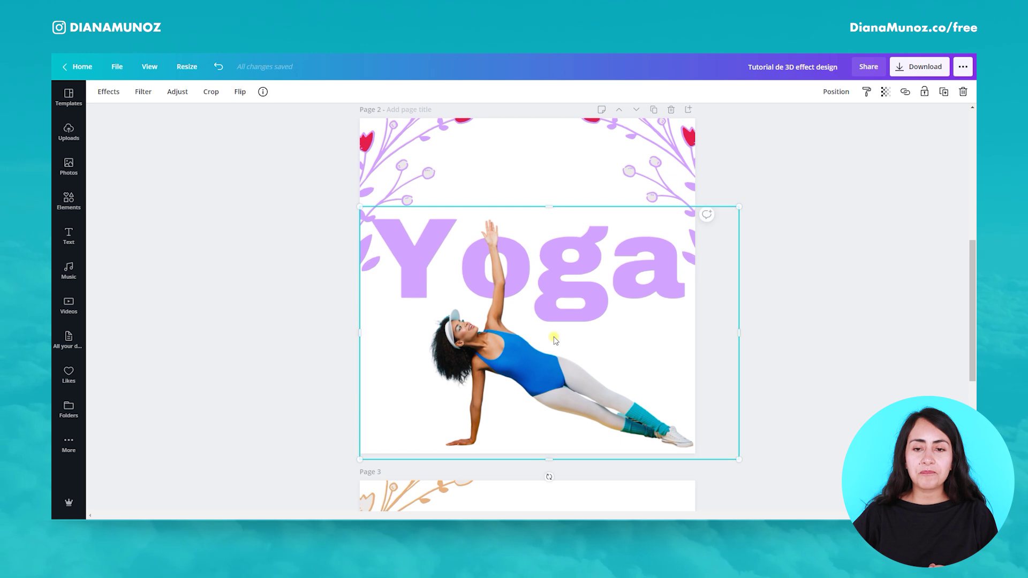
Send the woman's cutout to the back, behind the page 2 "Yoga" text
{"action": "left_click", "coordinate": [835, 91]}
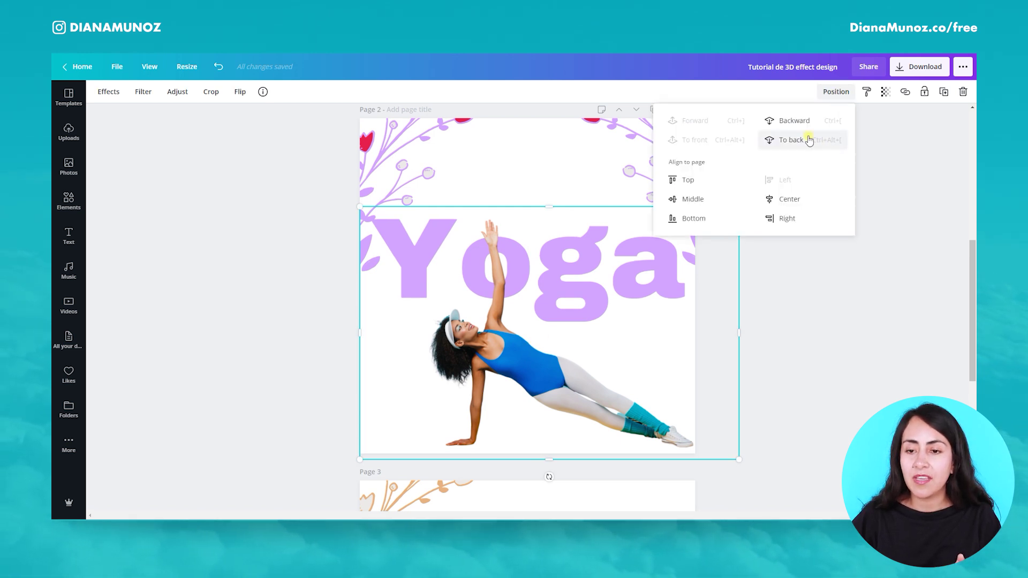
{"action": "left_click", "coordinate": [791, 140]}
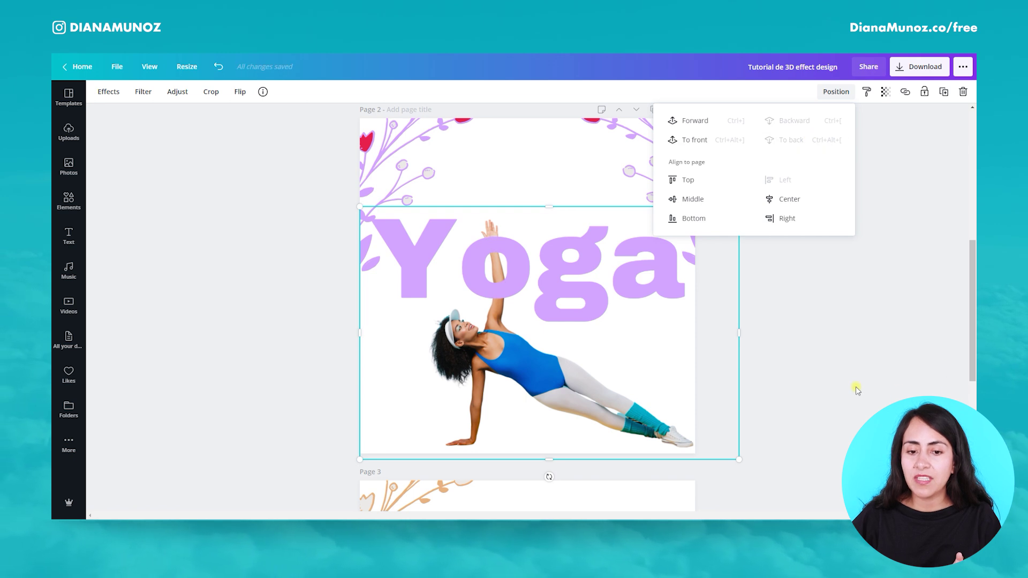
{"action": "left_click", "coordinate": [844, 373]}
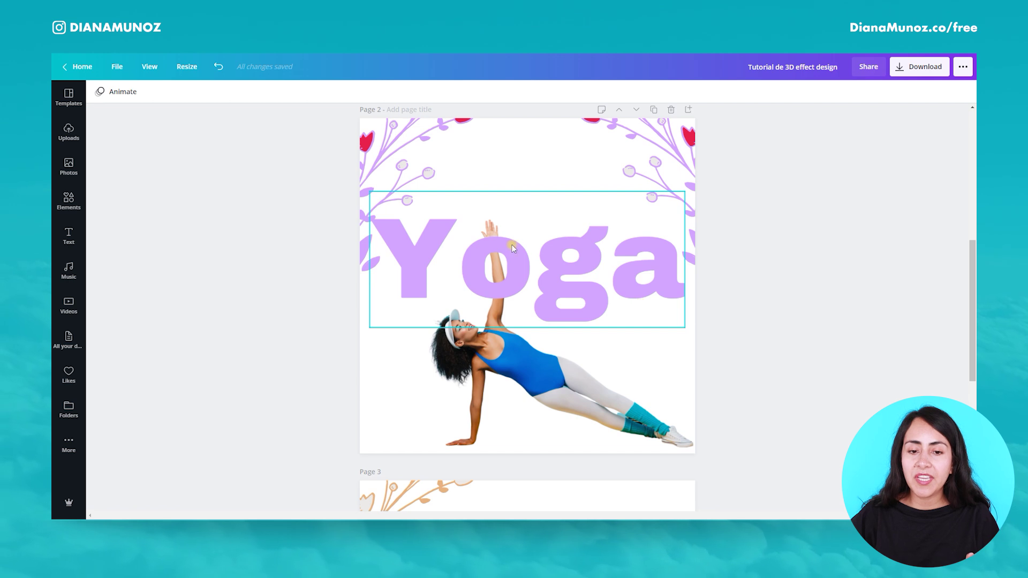
{"action": "scroll", "coordinate": [955, 187], "scroll_direction": "up", "scroll_amount": 5}
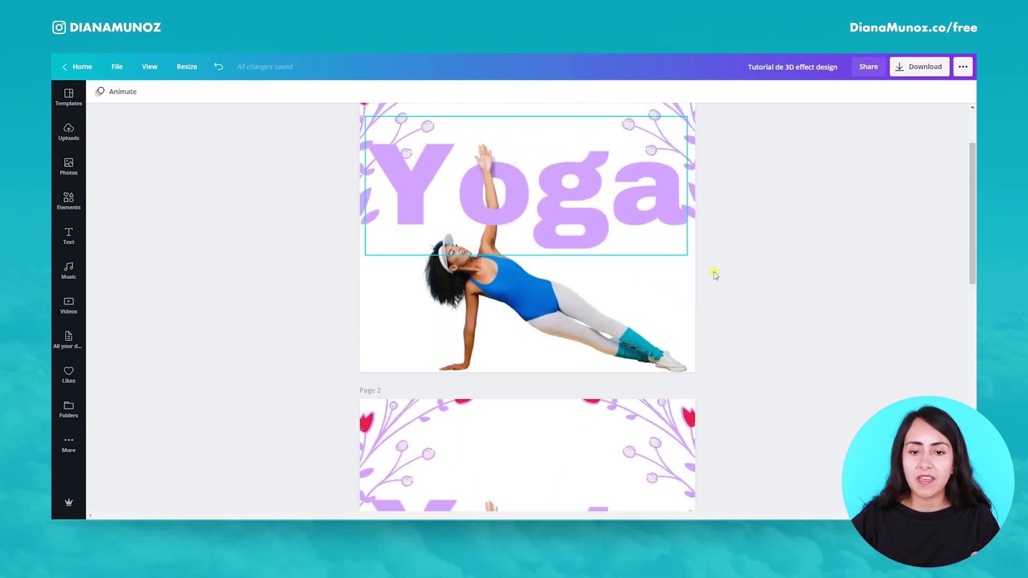
{"action": "left_click_drag", "start_coordinate": [973, 227], "coordinate": [973, 323]}
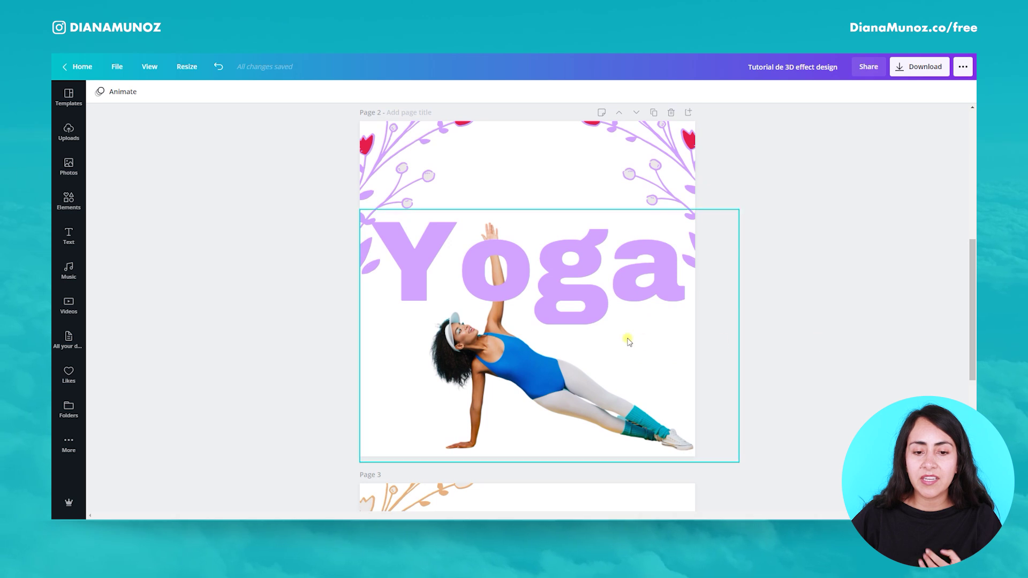
Overlay an exactly aligned duplicate of the woman's cutout on the original, cropped from below to just the raised hand
{"action": "left_click", "coordinate": [553, 381]}
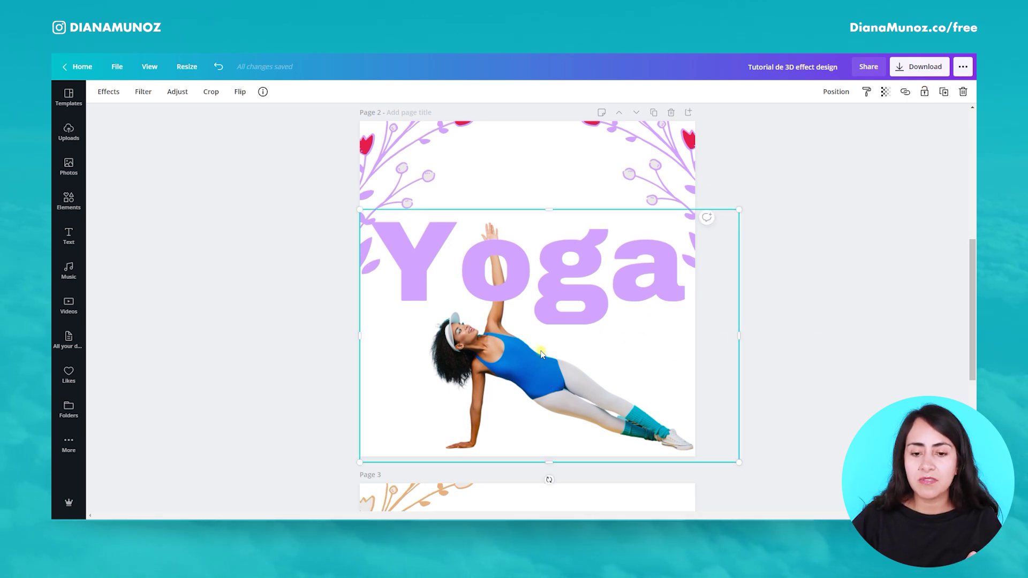
{"action": "left_click", "coordinate": [943, 92]}
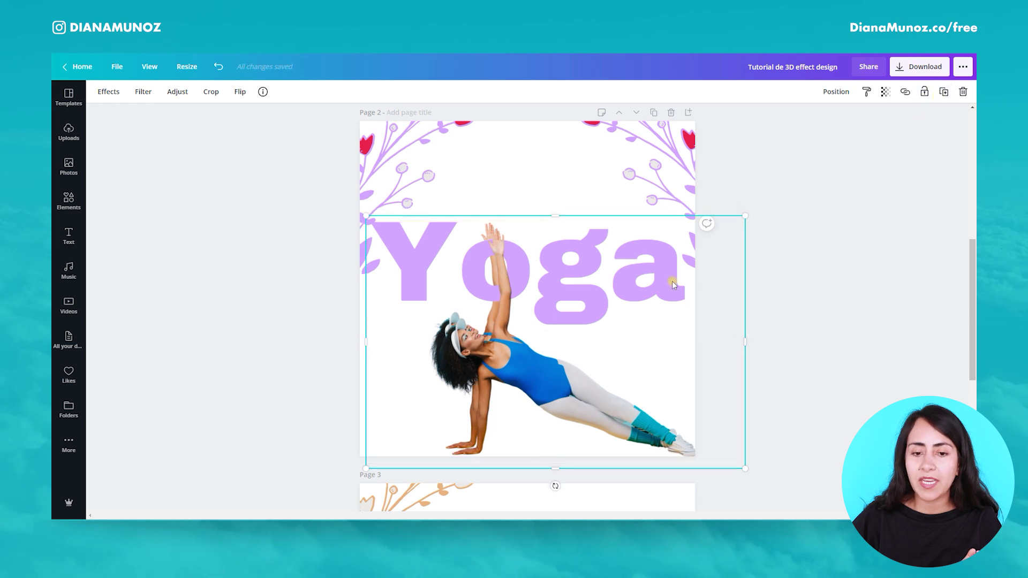
{"action": "left_click_drag", "start_coordinate": [561, 379], "coordinate": [557, 371]}
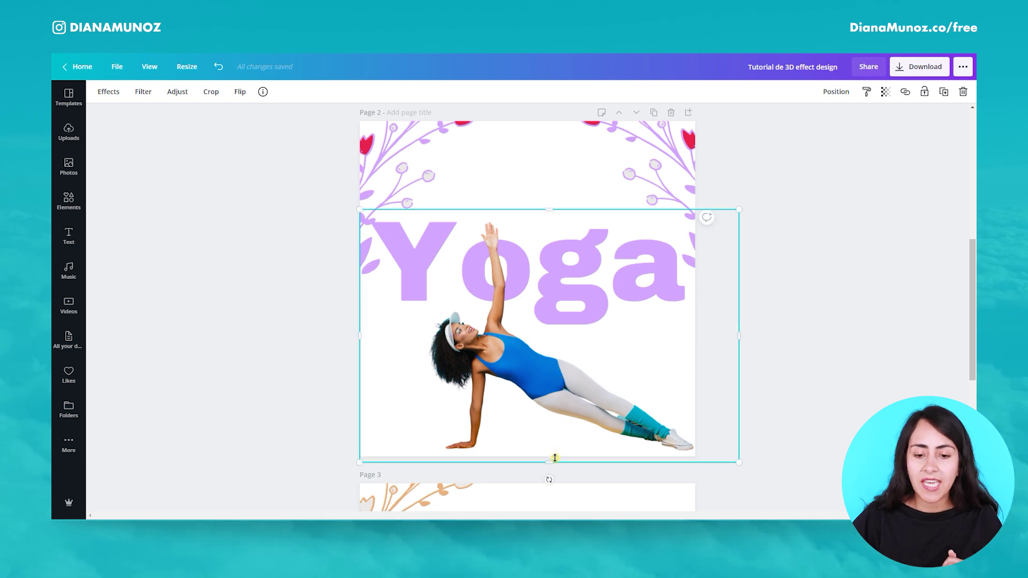
{"action": "left_click_drag", "start_coordinate": [552, 463], "coordinate": [547, 270]}
{"action": "left_click", "coordinate": [775, 339]}
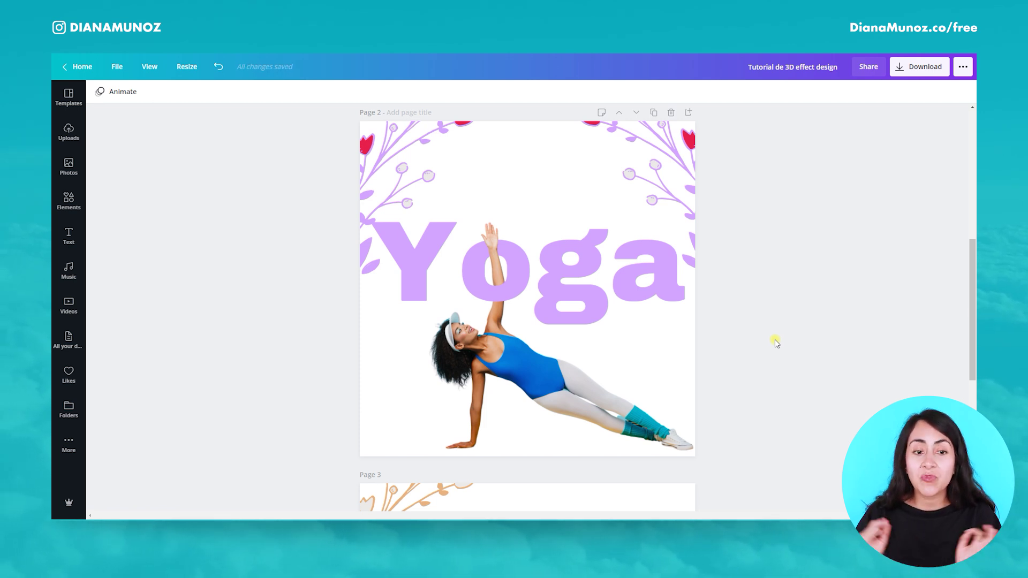
Search the photo library for "shadow" and select the page 2 "Yoga" text
{"action": "left_click", "coordinate": [66, 167]}
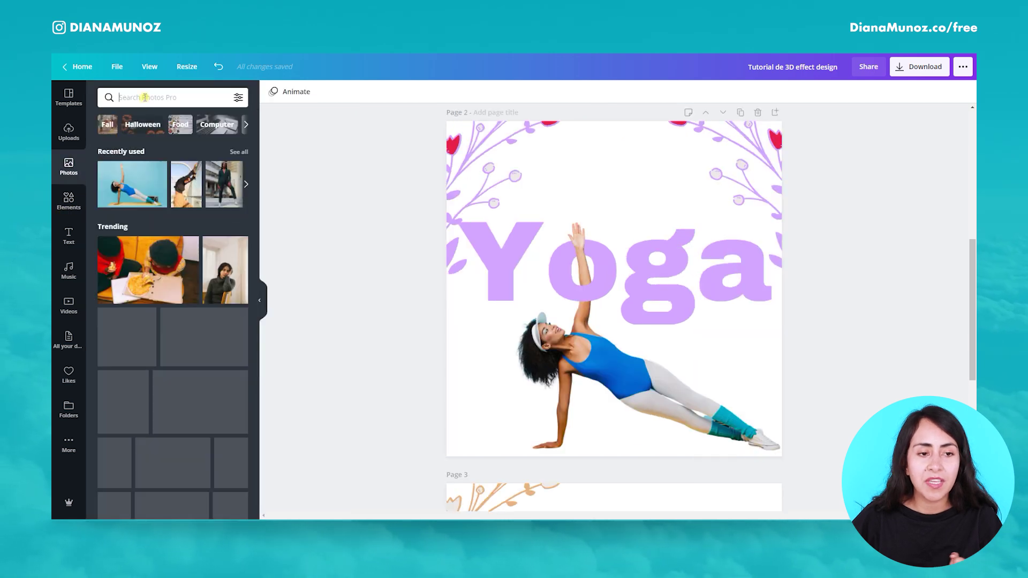
{"action": "type", "text": "shadow"}
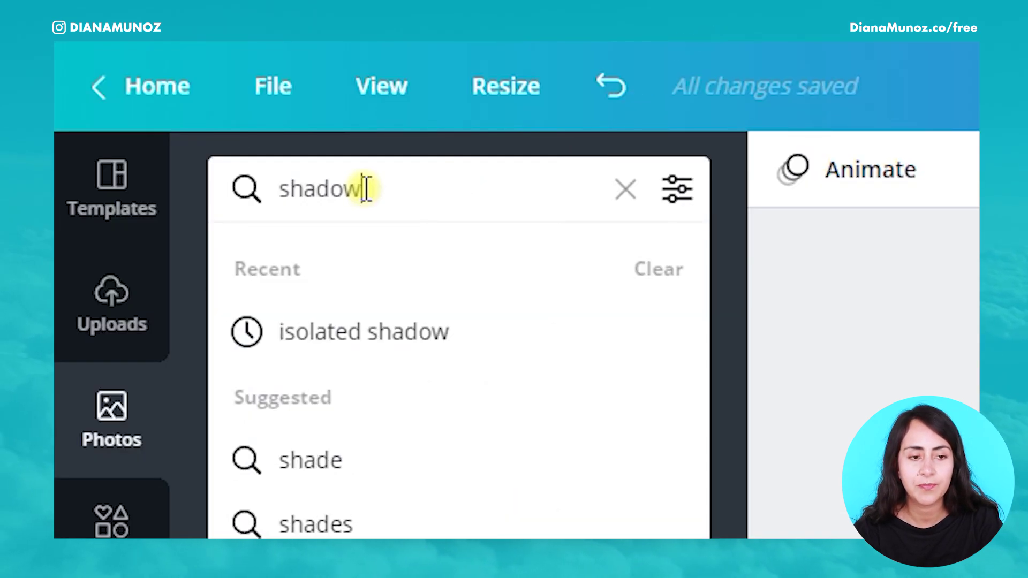
{"action": "key", "text": "Return"}
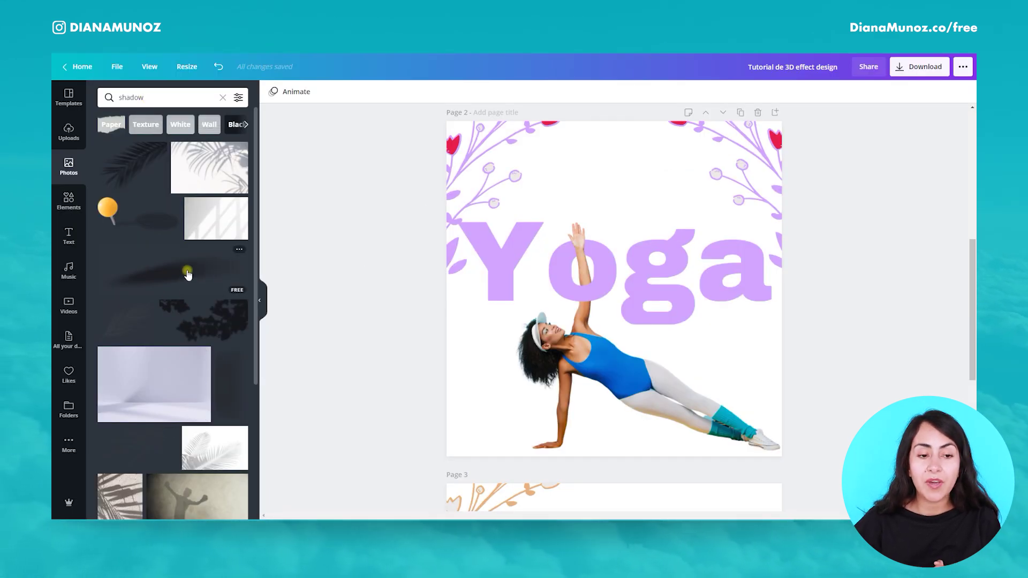
{"action": "left_click", "coordinate": [521, 277]}
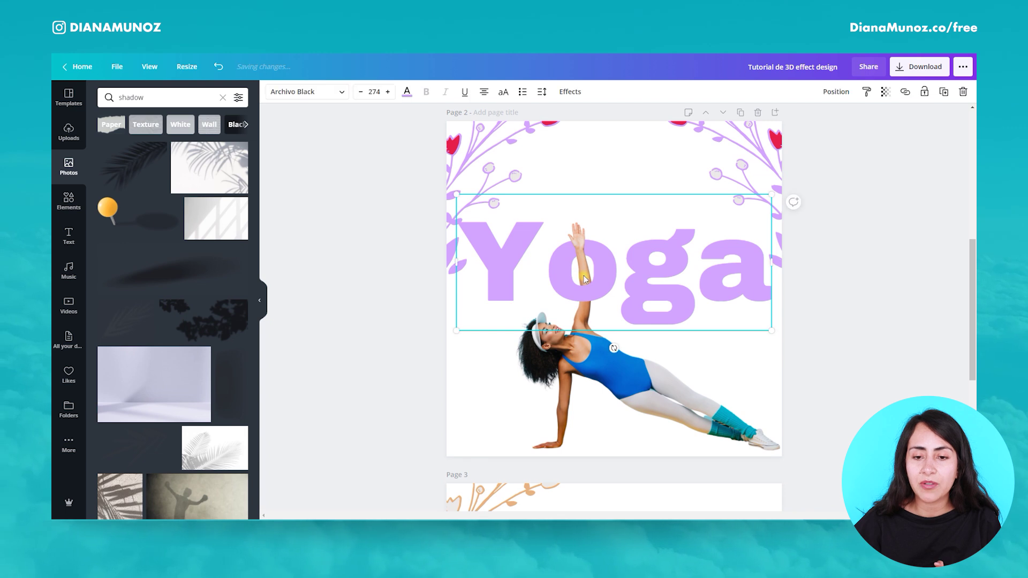
Add the soft black shadow to page 2 as a small upright shape at the raised hand, moved backward one layer beneath the hand cutout
{"action": "left_click", "coordinate": [163, 274]}
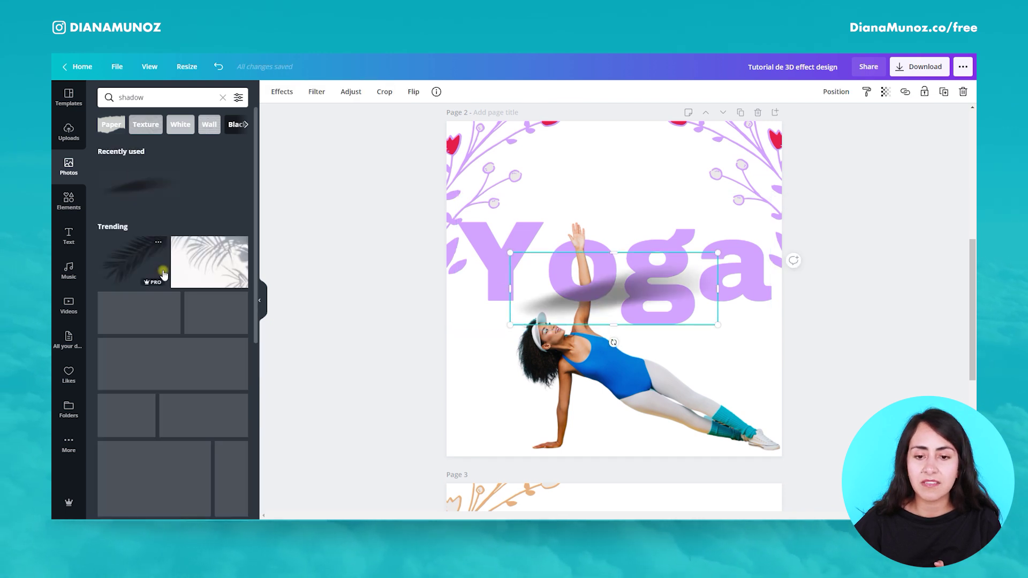
{"action": "left_click_drag", "start_coordinate": [718, 324], "coordinate": [592, 268]}
{"action": "left_click", "coordinate": [835, 91]}
{"action": "left_click", "coordinate": [819, 122]}
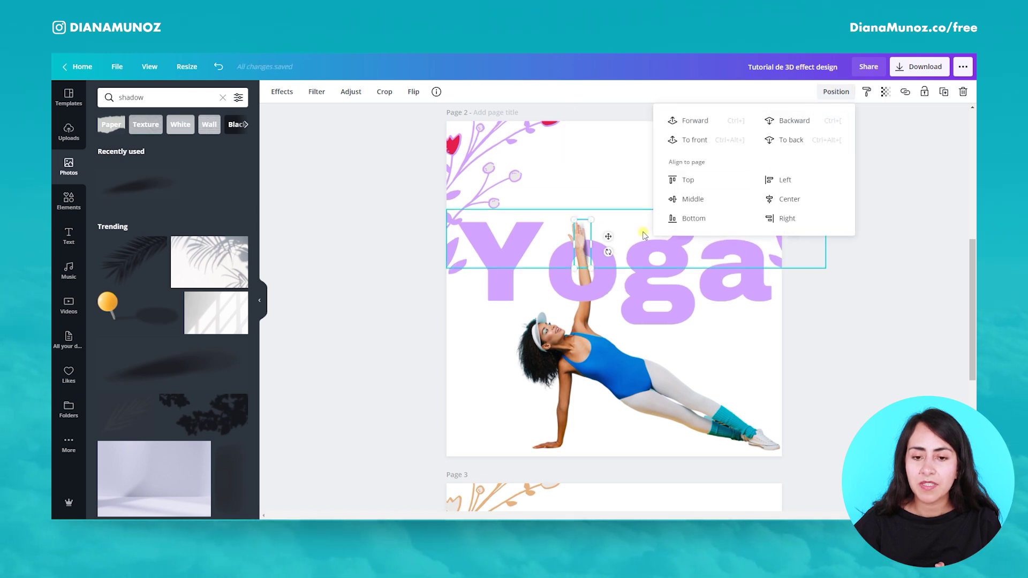
{"action": "left_click", "coordinate": [612, 236]}
{"action": "left_click_drag", "start_coordinate": [611, 236], "coordinate": [608, 236]}
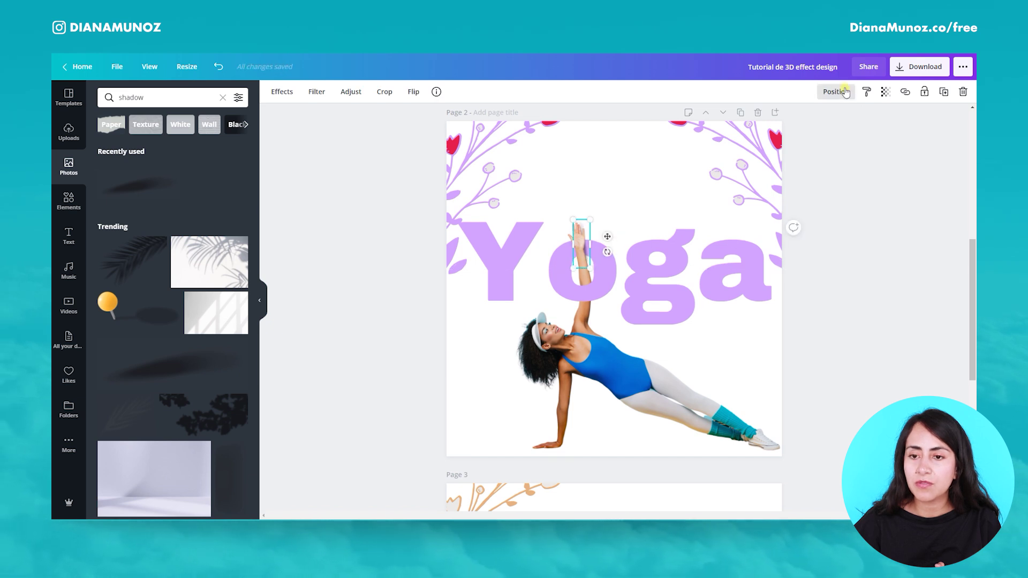
Set the hand shadow's transparency to 50 and deselect it
{"action": "left_click", "coordinate": [885, 92]}
{"action": "left_click", "coordinate": [829, 118]}
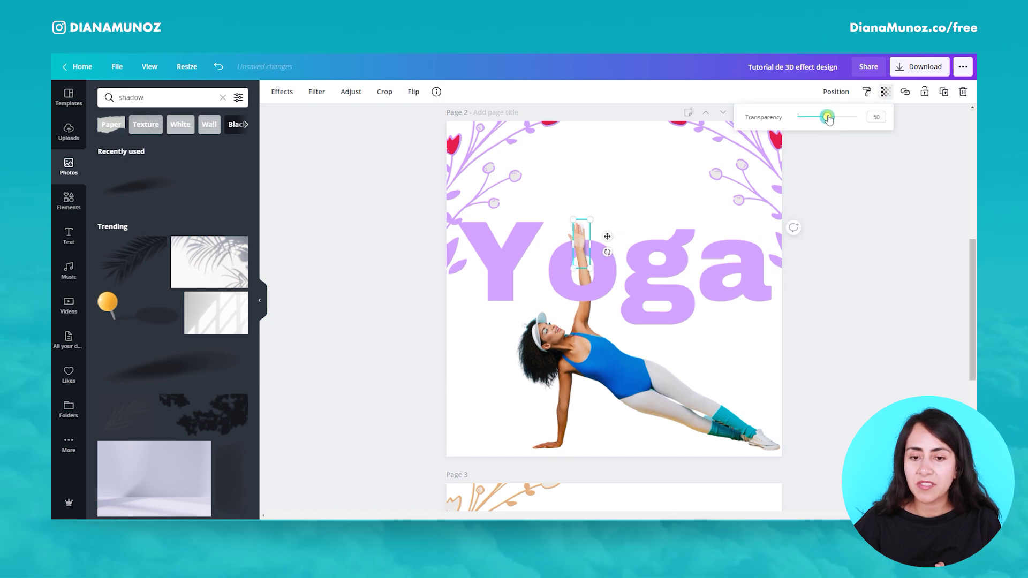
{"action": "left_click", "coordinate": [876, 197]}
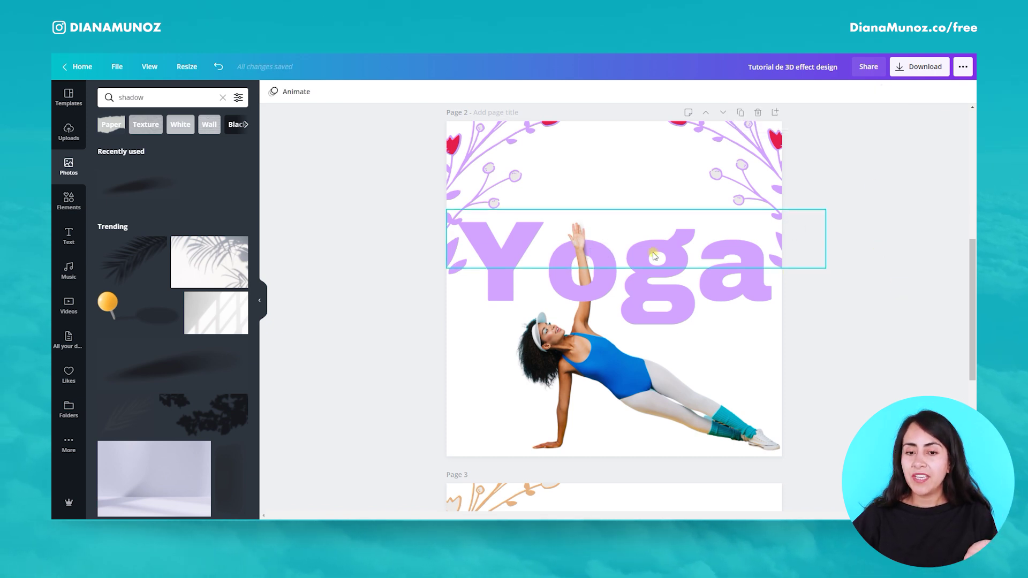
Add a blank page 4 after the "Trendy Sports" page and apply the red "Love wins" Instagram post template to it
{"action": "scroll", "coordinate": [973, 324], "scroll_direction": "up", "scroll_amount": 1}
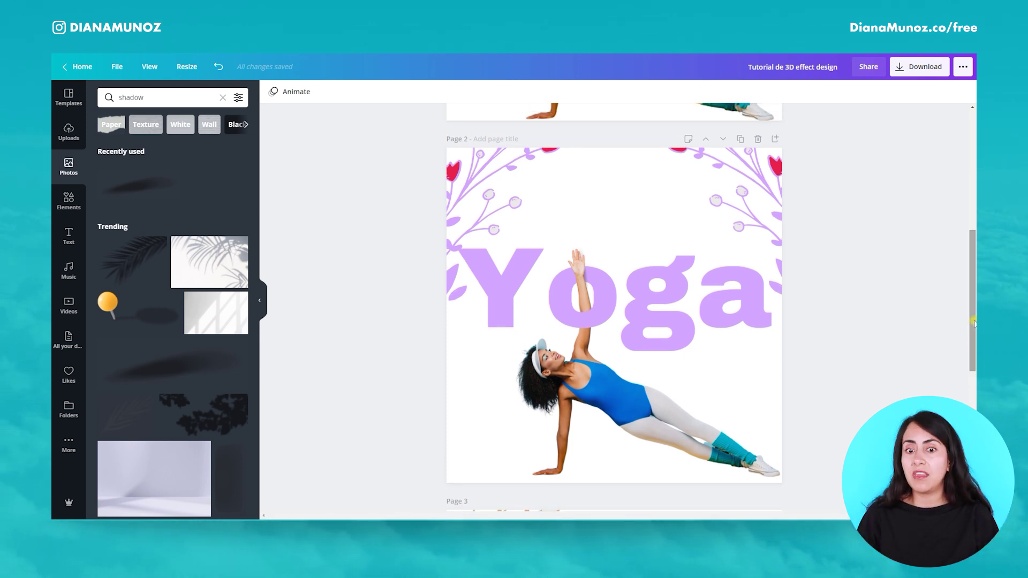
{"action": "scroll", "coordinate": [973, 324], "scroll_direction": "up", "scroll_amount": 1}
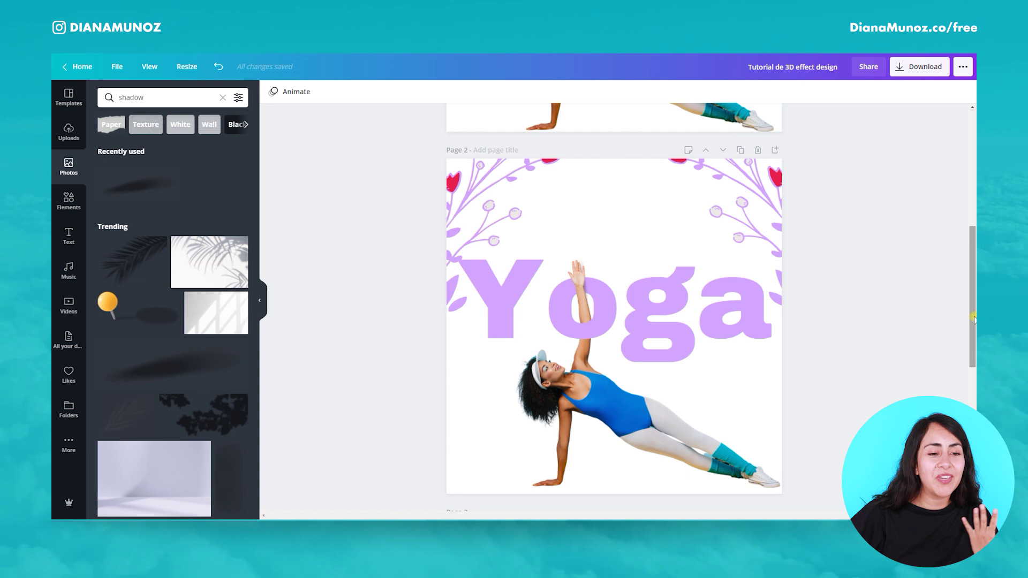
{"action": "scroll", "coordinate": [972, 319], "scroll_direction": "down", "scroll_amount": 1}
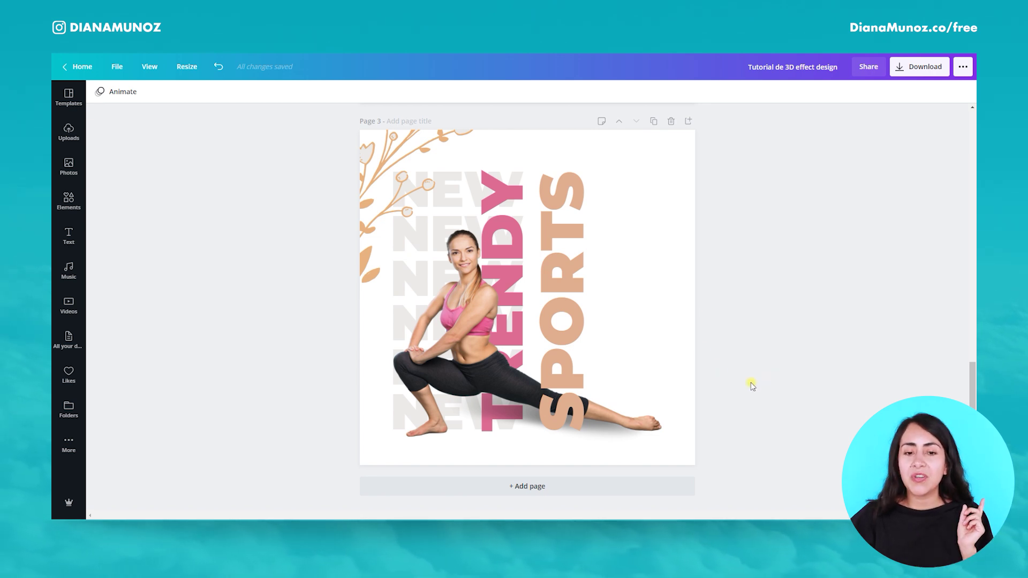
{"action": "left_click", "coordinate": [524, 487]}
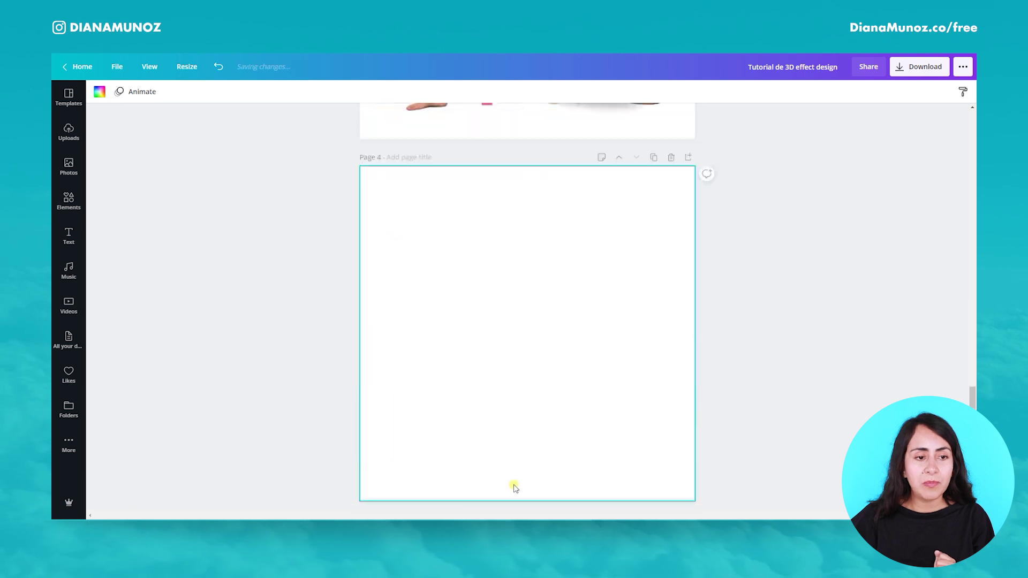
{"action": "left_click", "coordinate": [73, 99]}
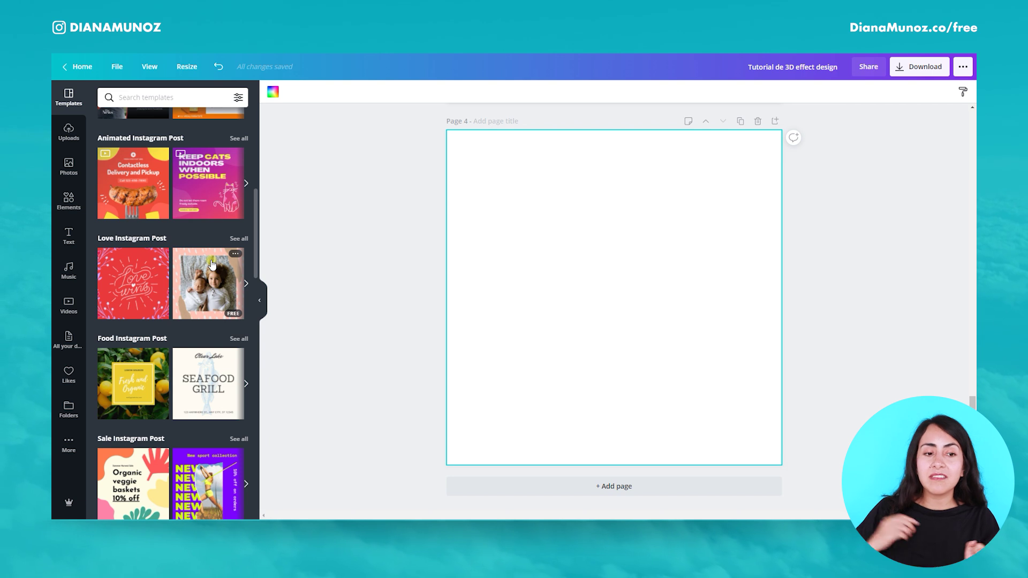
{"action": "left_click", "coordinate": [131, 276]}
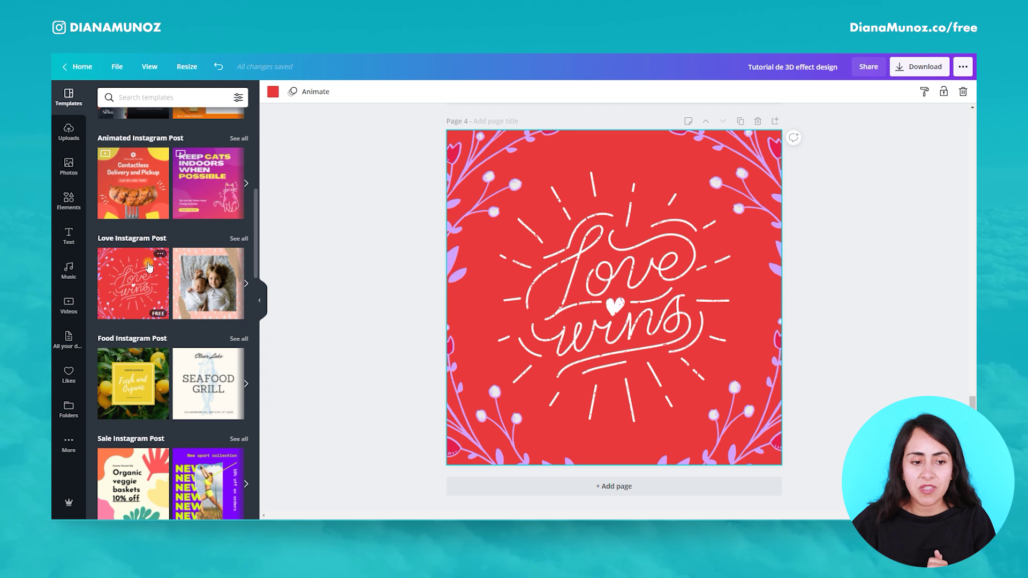
Add page 5 and apply the purple "New sport collection" sale template to it
{"action": "left_click", "coordinate": [622, 486]}
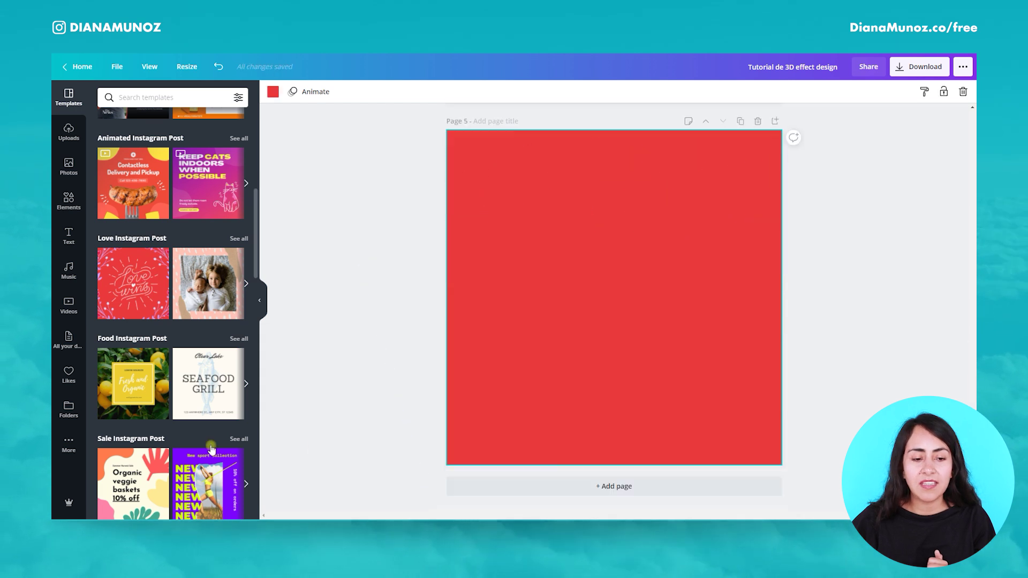
{"action": "scroll", "coordinate": [190, 446], "scroll_direction": "down", "scroll_amount": 1}
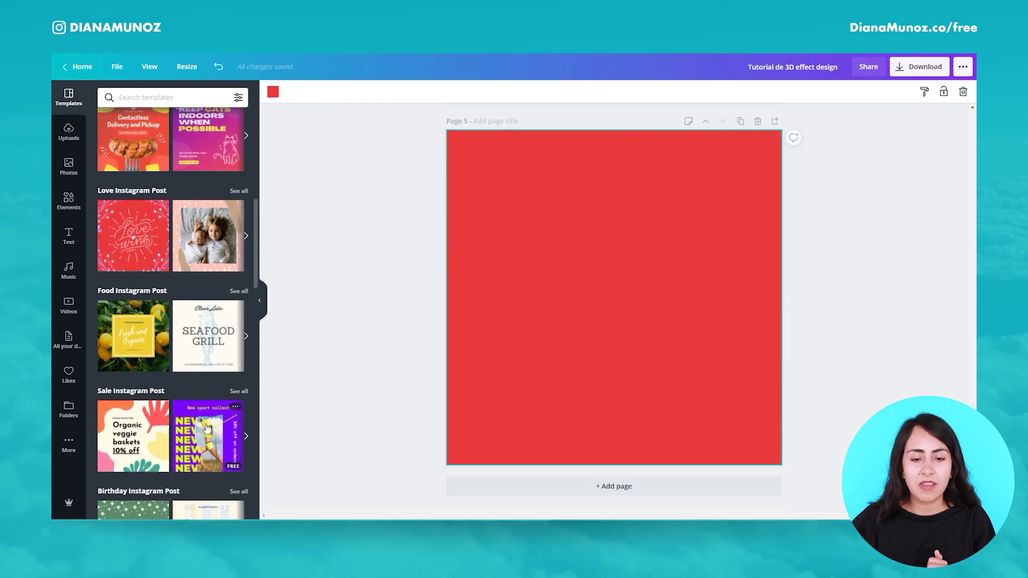
{"action": "left_click", "coordinate": [193, 441]}
Delete the "Love wins" lettering, its rays and the lower floral corners from page 4
{"action": "scroll", "coordinate": [792, 367], "scroll_direction": "up", "scroll_amount": 5}
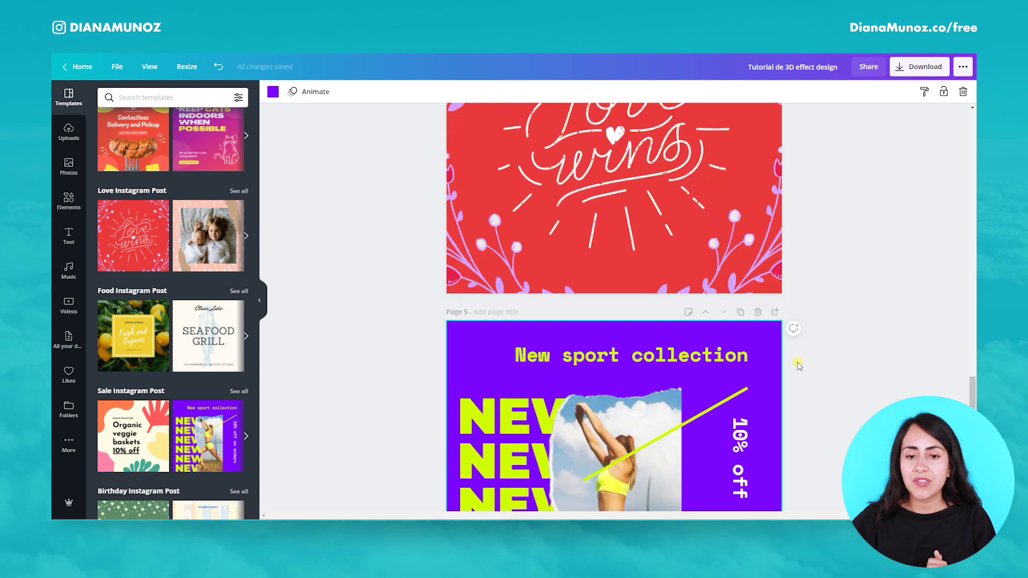
{"action": "scroll", "coordinate": [798, 366], "scroll_direction": "up", "scroll_amount": 3}
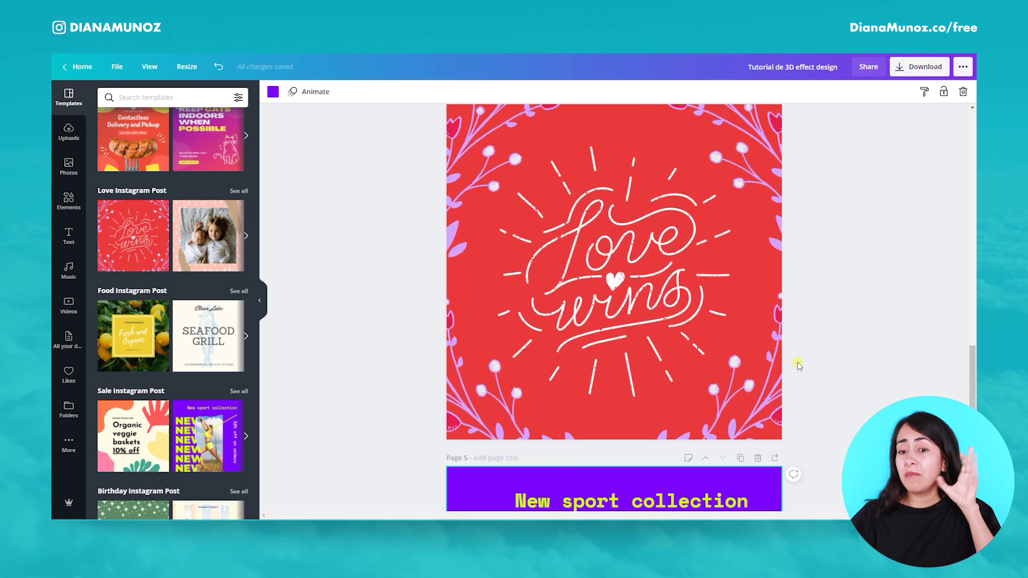
{"action": "left_click_drag", "start_coordinate": [823, 396], "coordinate": [513, 399]}
{"action": "left_click", "coordinate": [962, 92]}
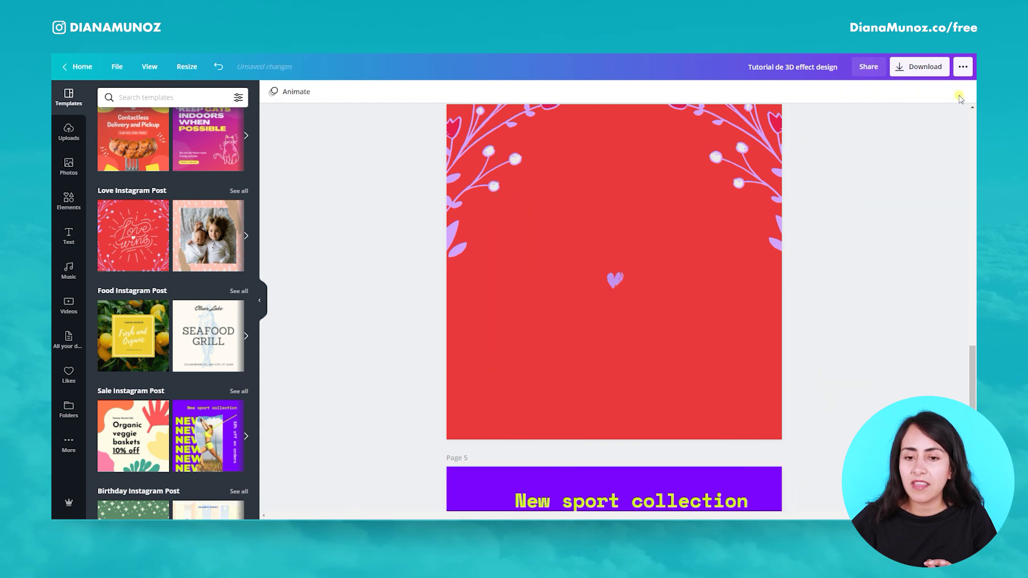
Delete the small heart and the upper-right floral from page 4, keeping only the upper-left floral
{"action": "scroll", "coordinate": [793, 353], "scroll_direction": "up", "scroll_amount": 2}
{"action": "left_click_drag", "start_coordinate": [806, 369], "coordinate": [643, 262]}
{"action": "scroll", "coordinate": [816, 338], "scroll_direction": "up", "scroll_amount": 6}
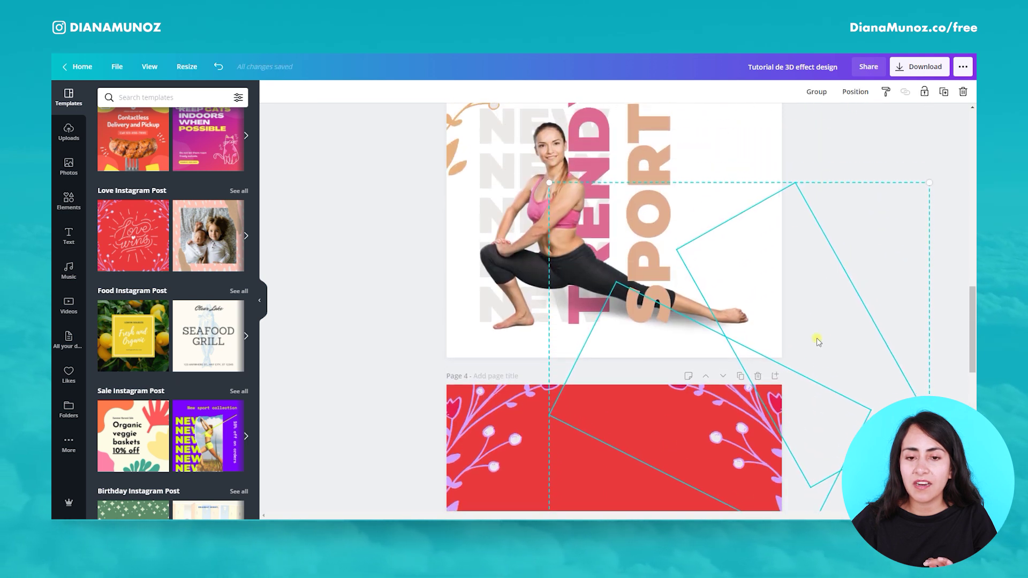
{"action": "scroll", "coordinate": [818, 342], "scroll_direction": "up", "scroll_amount": 1}
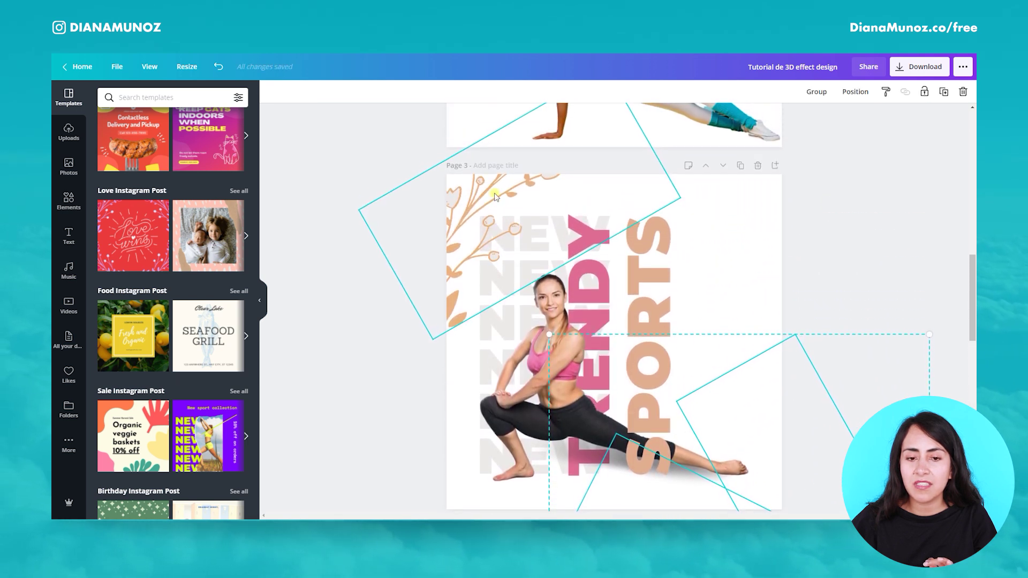
{"action": "scroll", "coordinate": [483, 257], "scroll_direction": "down", "scroll_amount": 4}
{"action": "scroll", "coordinate": [696, 225], "scroll_direction": "down", "scroll_amount": 2}
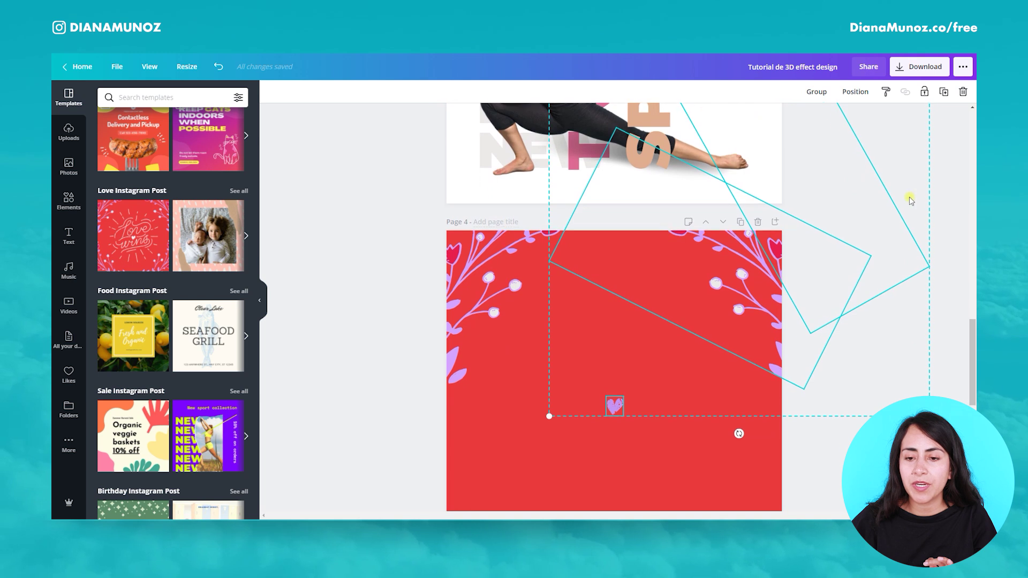
{"action": "left_click", "coordinate": [963, 93]}
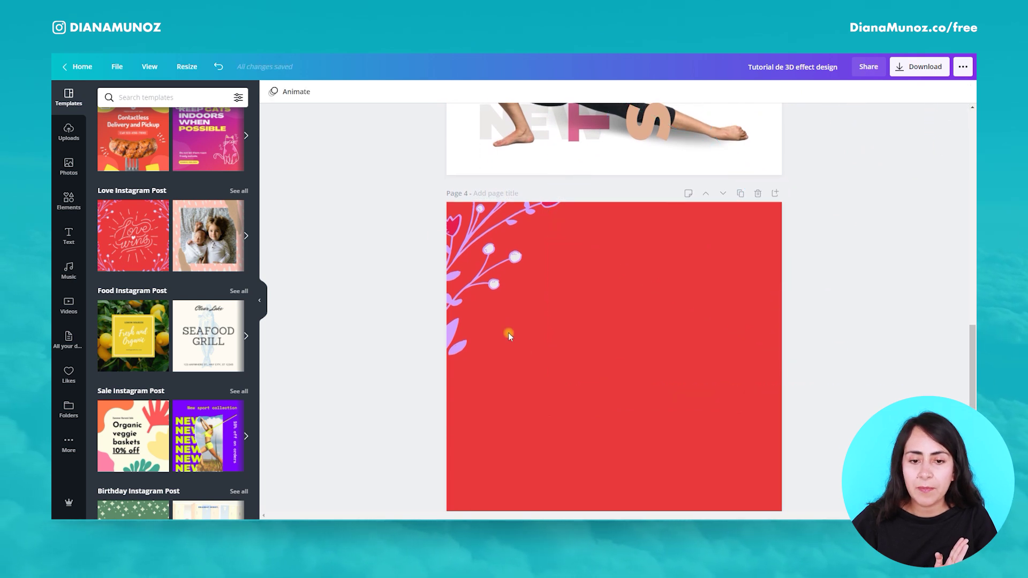
Remove the red background colour from page 4
{"action": "scroll", "coordinate": [659, 330], "scroll_direction": "down", "scroll_amount": 1}
{"action": "left_click", "coordinate": [702, 291]}
{"action": "left_click", "coordinate": [963, 93]}
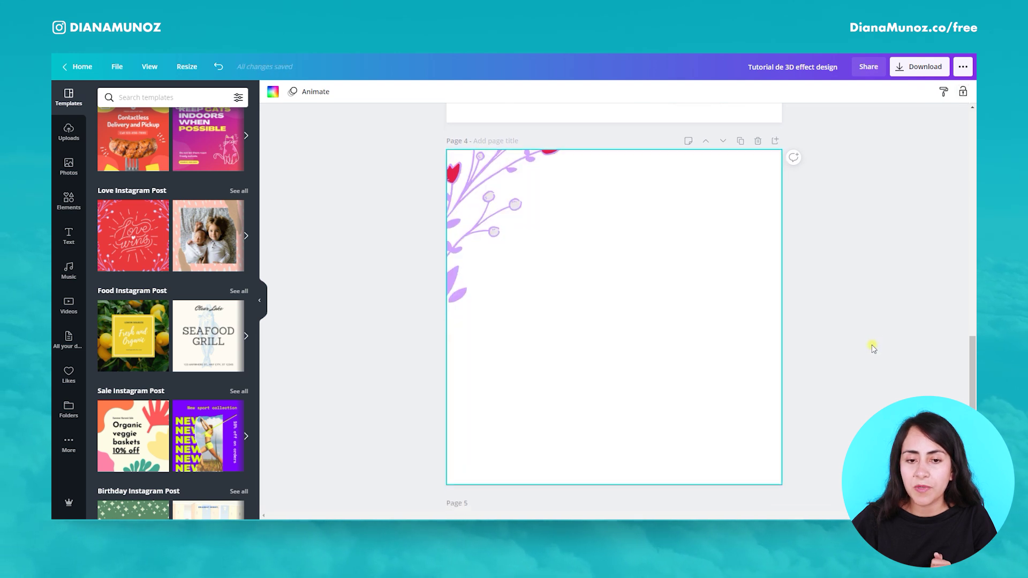
Move the repeated "NEW" text block from page 5 to the left half of page 4
{"action": "scroll", "coordinate": [873, 347], "scroll_direction": "down", "scroll_amount": 5}
{"action": "scroll", "coordinate": [873, 348], "scroll_direction": "down", "scroll_amount": 3}
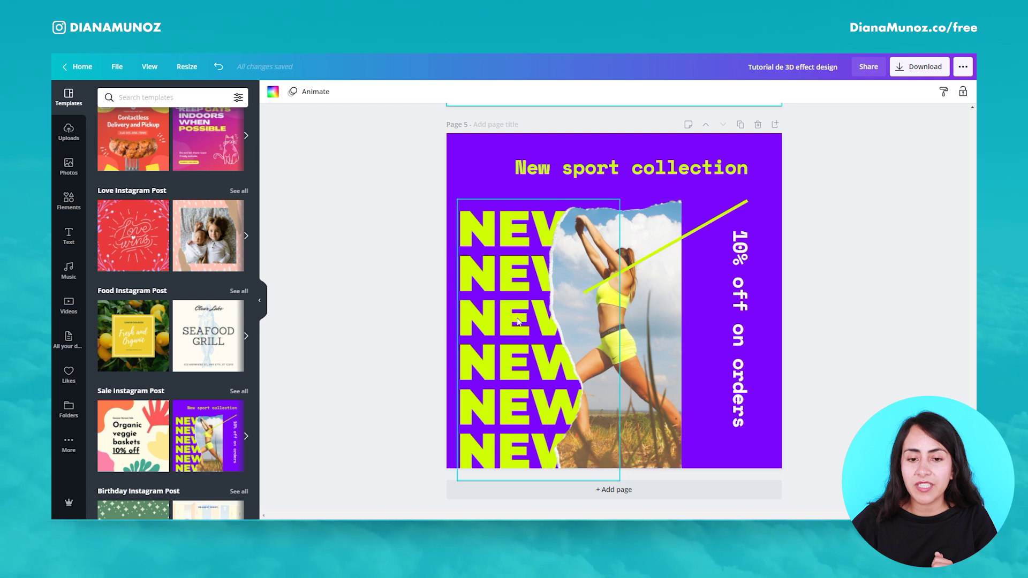
{"action": "left_click", "coordinate": [515, 283]}
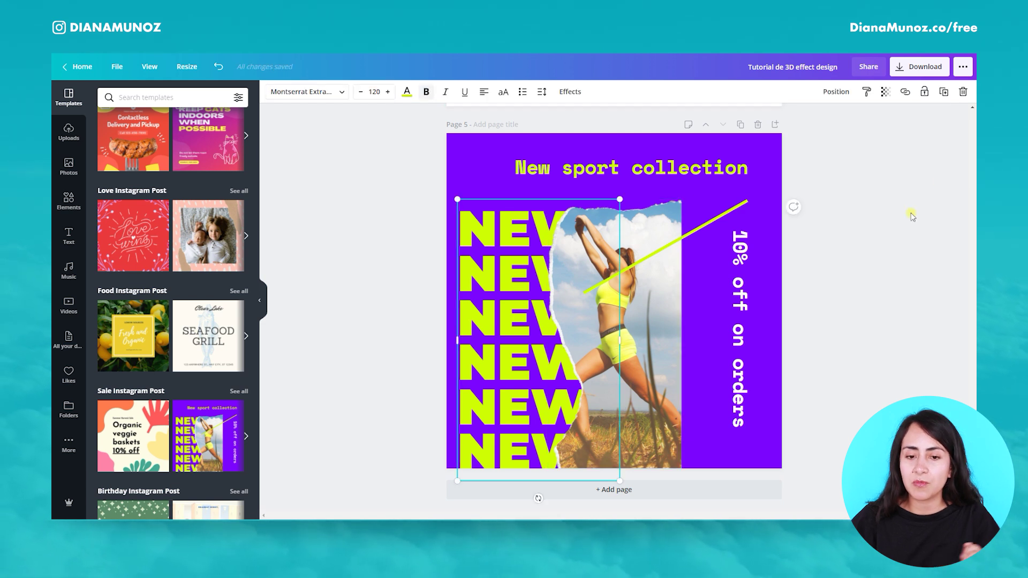
{"action": "scroll", "coordinate": [868, 302], "scroll_direction": "up", "scroll_amount": 2}
{"action": "scroll", "coordinate": [868, 303], "scroll_direction": "up", "scroll_amount": 2}
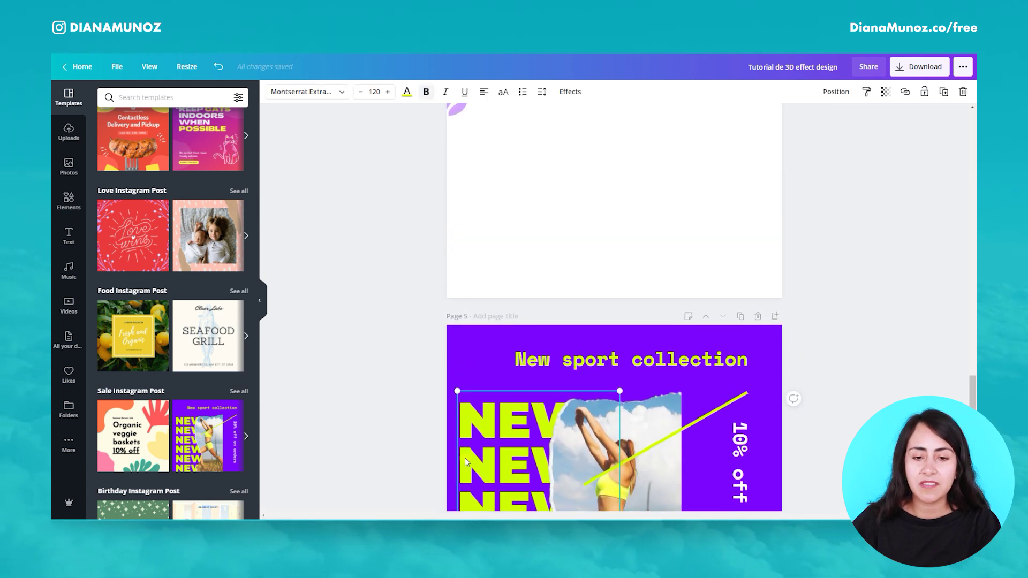
{"action": "left_click_drag", "start_coordinate": [465, 399], "coordinate": [568, 142]}
{"action": "scroll", "coordinate": [638, 266], "scroll_direction": "up", "scroll_amount": 1}
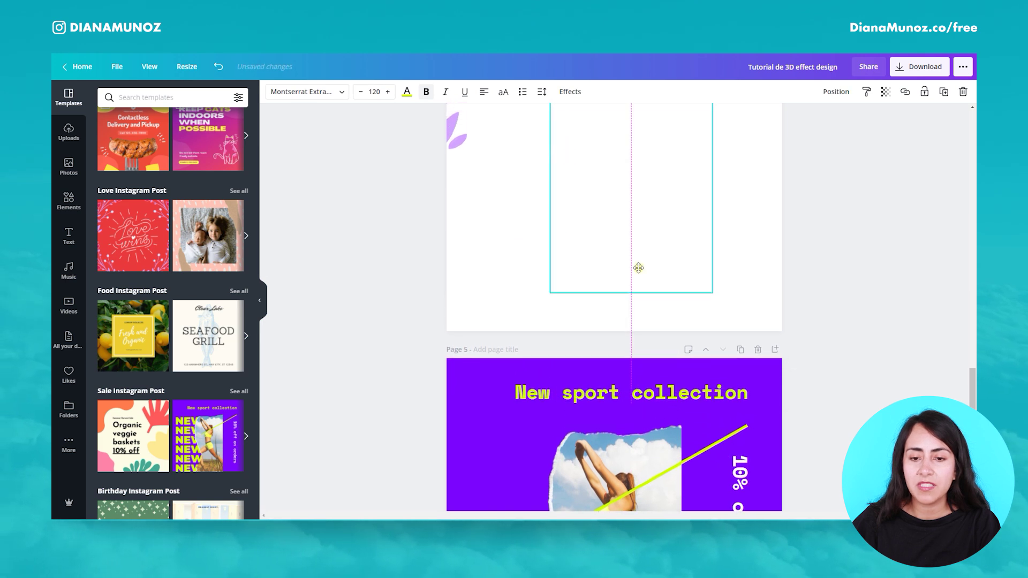
{"action": "scroll", "coordinate": [699, 336], "scroll_direction": "up", "scroll_amount": 2}
{"action": "left_click_drag", "start_coordinate": [648, 268], "coordinate": [577, 304]}
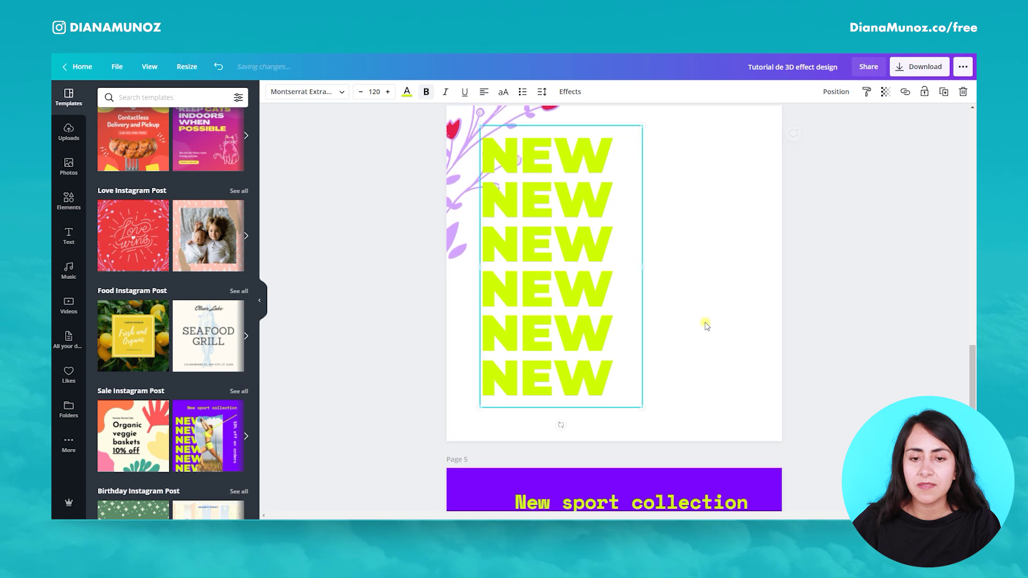
Delete page 5 and collapse the template library
{"action": "scroll", "coordinate": [728, 359], "scroll_direction": "down", "scroll_amount": 2}
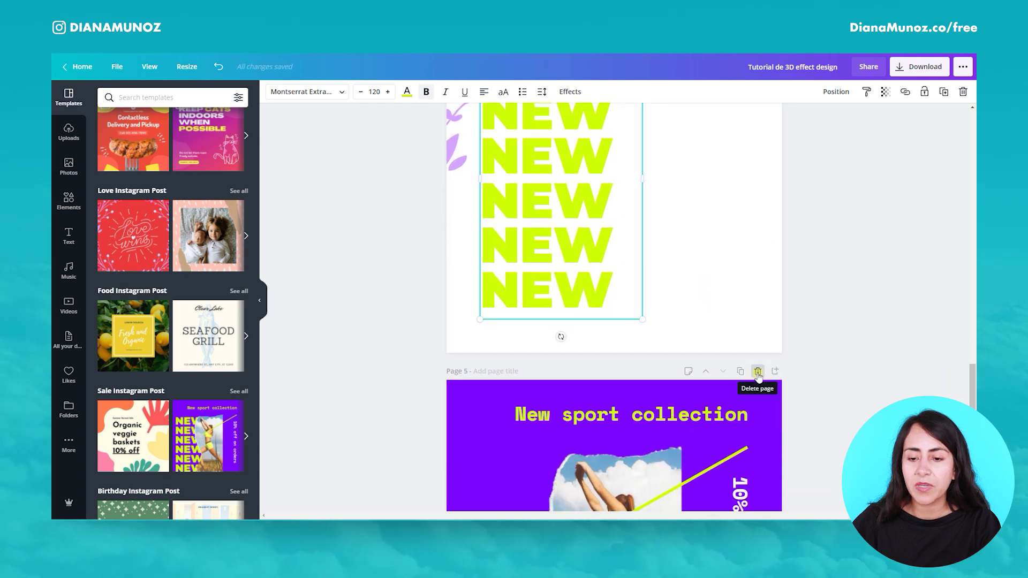
{"action": "left_click", "coordinate": [758, 372]}
{"action": "left_click", "coordinate": [263, 300]}
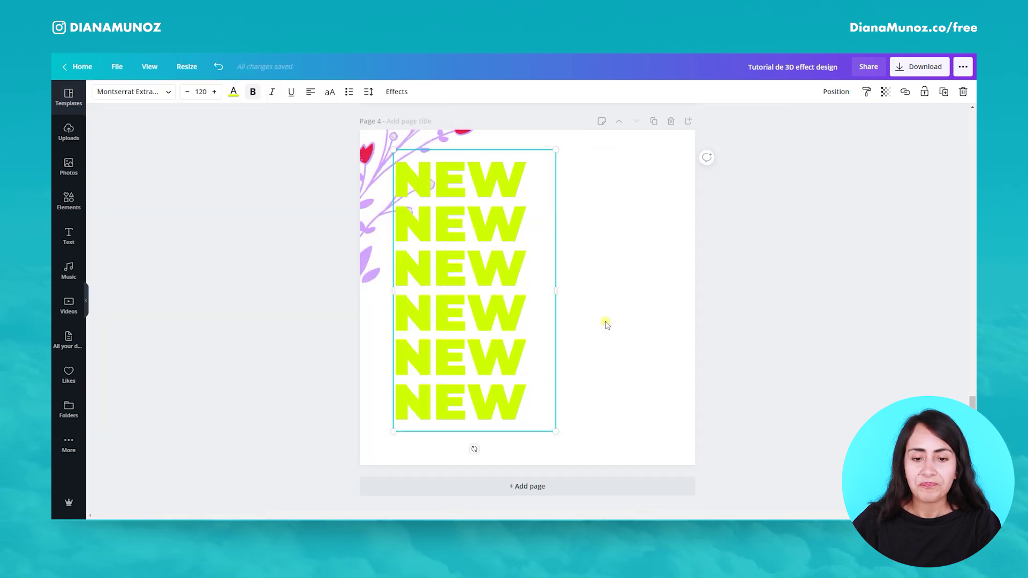
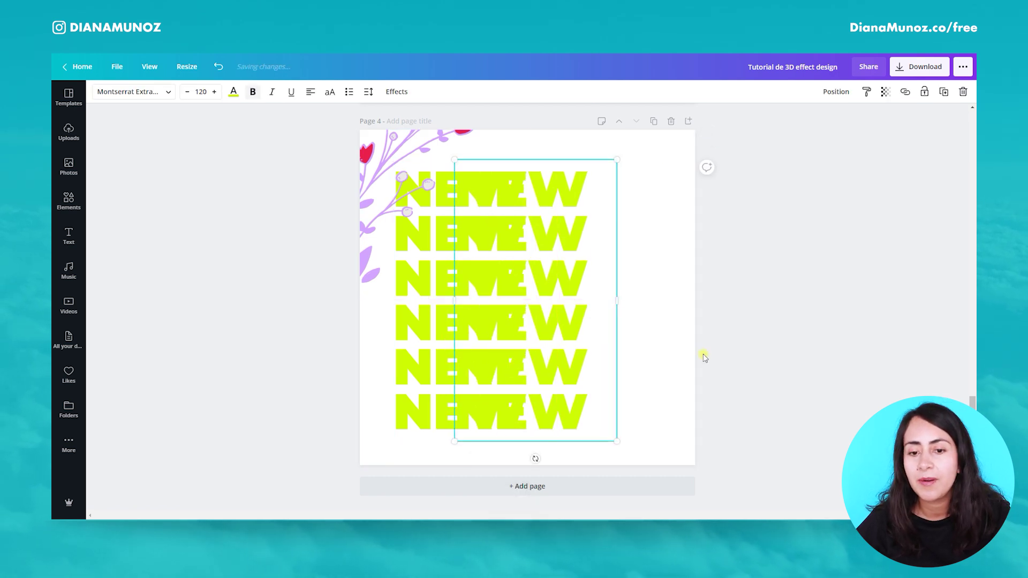
Move the duplicate "NEW" block beside the original column and replace all its text with "Trendy"
{"action": "double_click", "coordinate": [596, 390]}
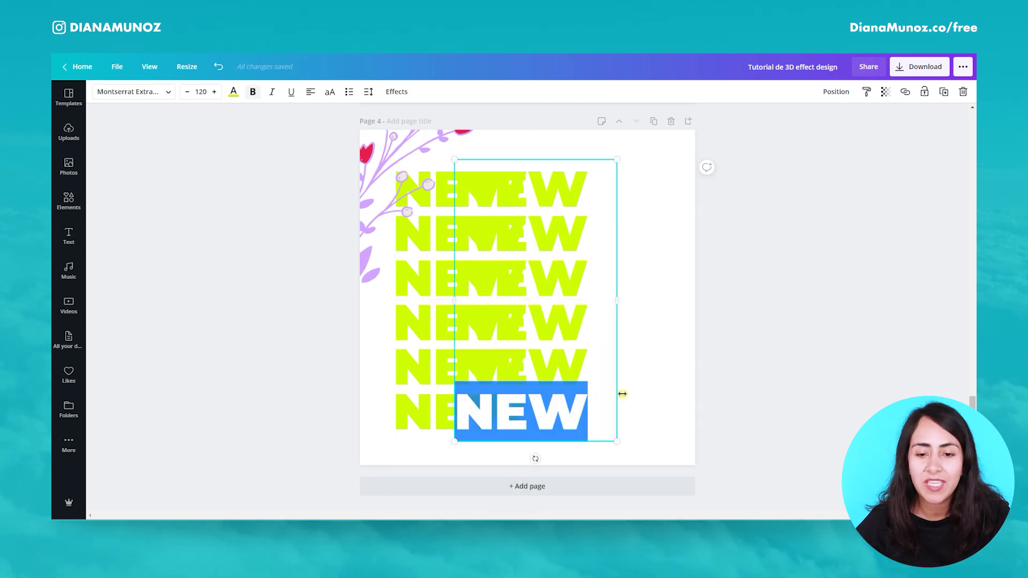
{"action": "left_click", "coordinate": [672, 397]}
{"action": "left_click_drag", "start_coordinate": [574, 392], "coordinate": [647, 393]}
{"action": "double_click", "coordinate": [647, 393]}
{"action": "key", "text": "ctrl+a"}
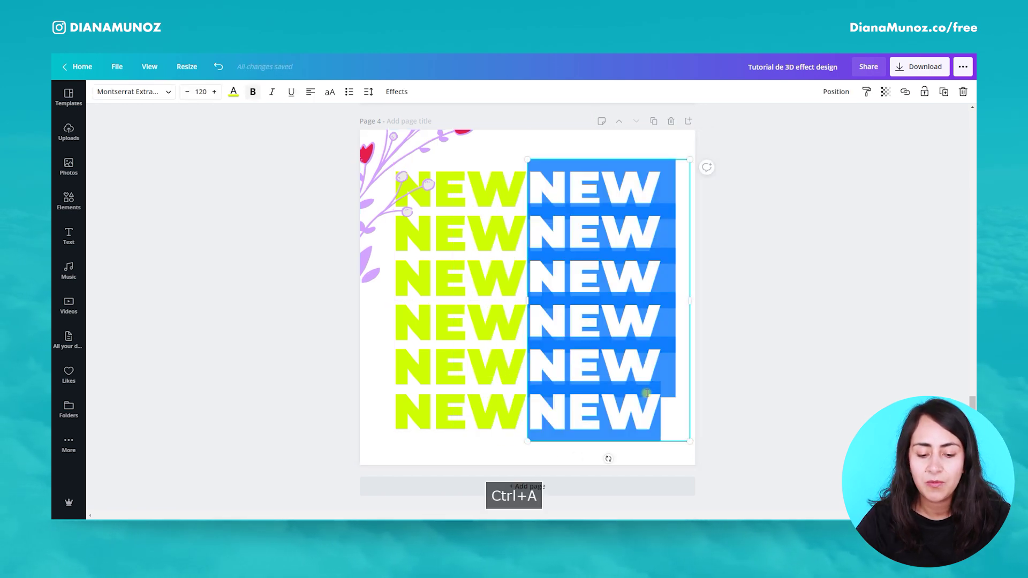
{"action": "type", "text": "Tre"}
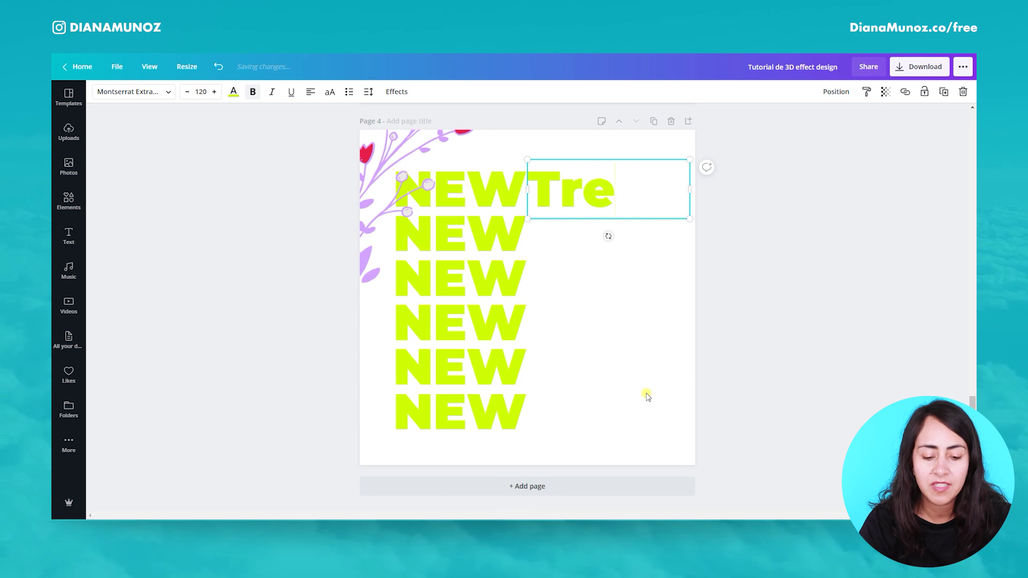
{"action": "type", "text": "ndy"}
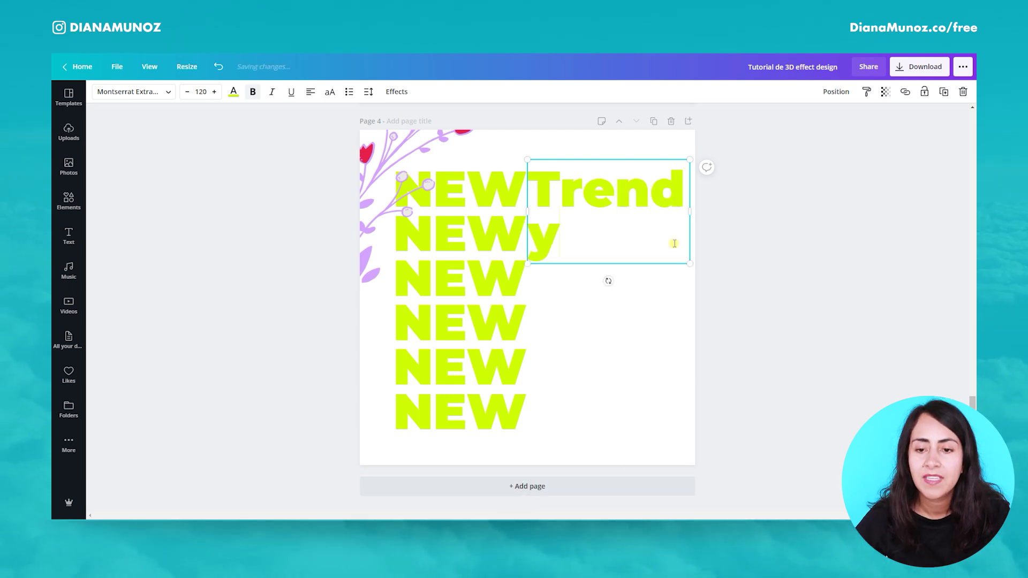
Turn "Trendy" into a single uppercase line standing vertically and reading upward, directly beside the "NEW" column
{"action": "left_click_drag", "start_coordinate": [689, 213], "coordinate": [760, 212]}
{"action": "left_click", "coordinate": [332, 93]}
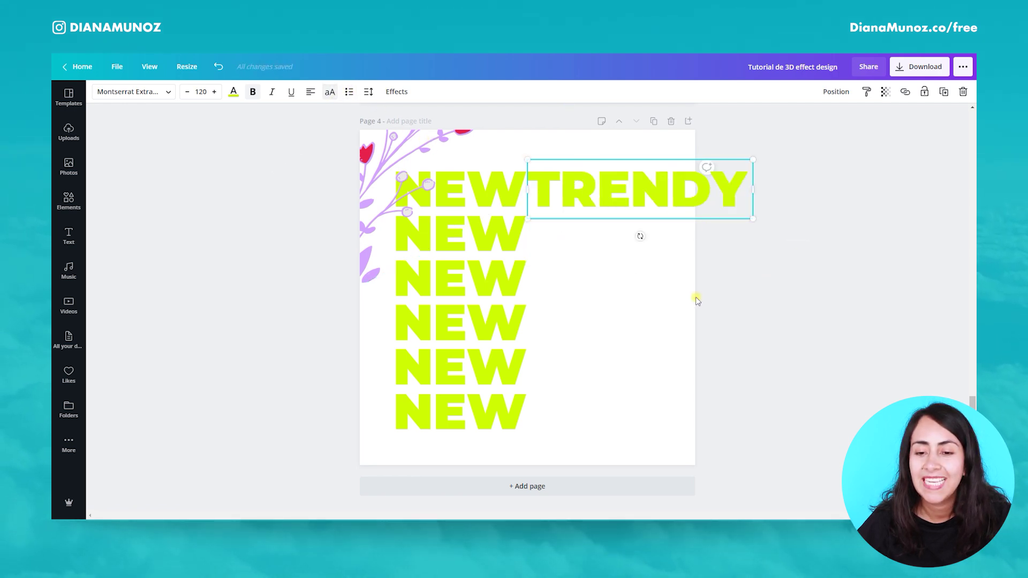
{"action": "left_click_drag", "start_coordinate": [639, 236], "coordinate": [739, 191]}
{"action": "left_click_drag", "start_coordinate": [657, 238], "coordinate": [572, 375]}
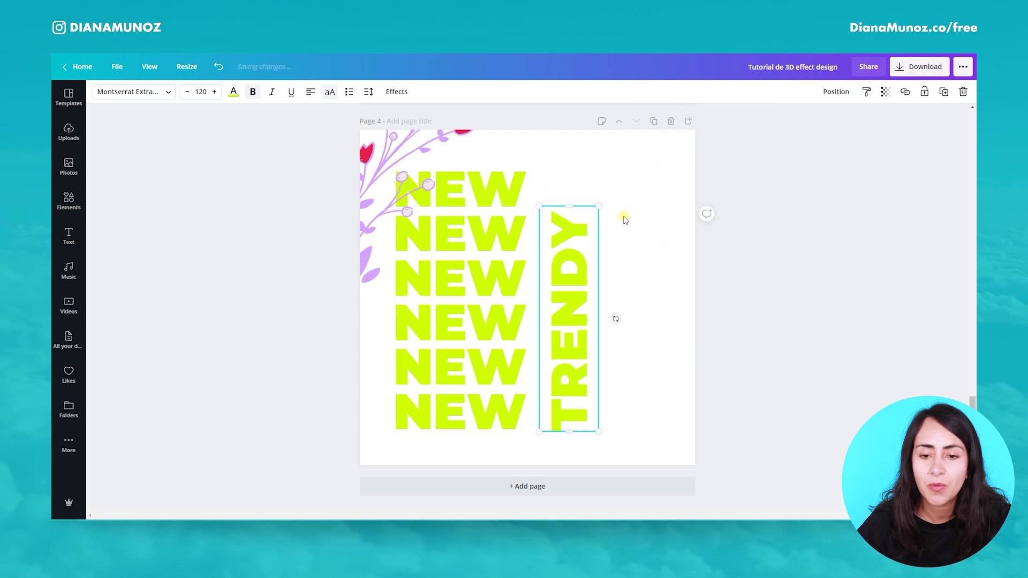
Enlarge the vertical "TRENDY" to size 141, place a duplicate on its right, and replace the copy's text with "SPORTS"
{"action": "left_click_drag", "start_coordinate": [599, 207], "coordinate": [633, 177]}
{"action": "left_click_drag", "start_coordinate": [567, 365], "coordinate": [625, 365]}
{"action": "key", "text": "ctrl+a"}
{"action": "type", "text": "SP"}
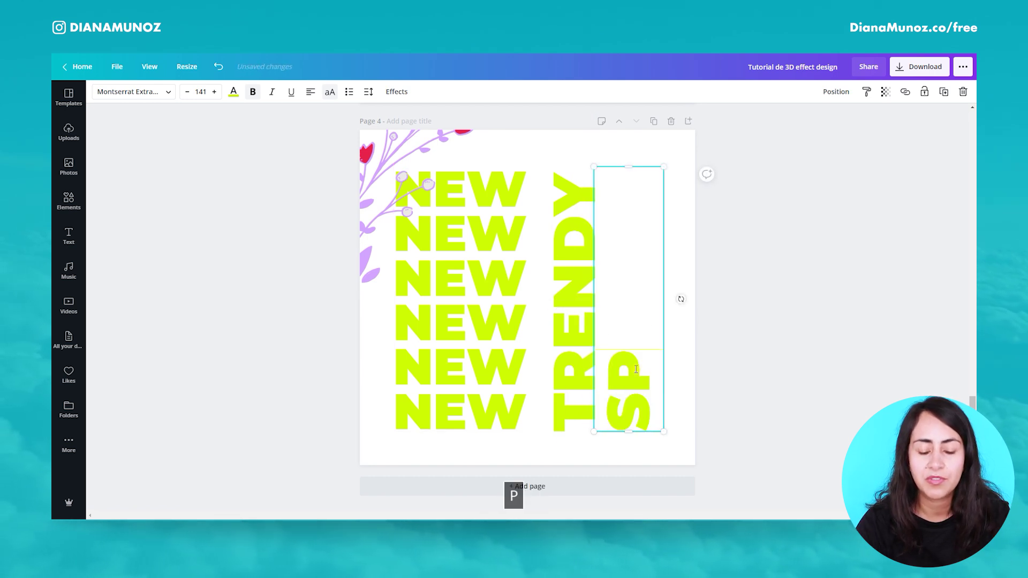
{"action": "type", "text": "ORTS"}
Enlarge "SPORTS" to size 147 and "TRENDY" to size 143 so both match the height of the "NEW" column
{"action": "left_click_drag", "start_coordinate": [629, 166], "coordinate": [666, 172]}
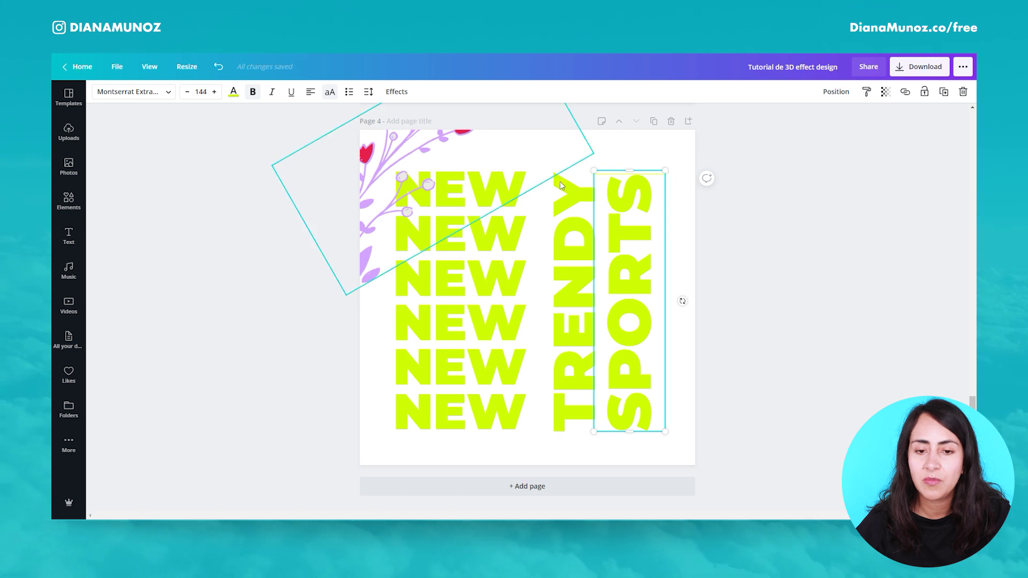
{"action": "left_click_drag", "start_coordinate": [665, 169], "coordinate": [668, 166]}
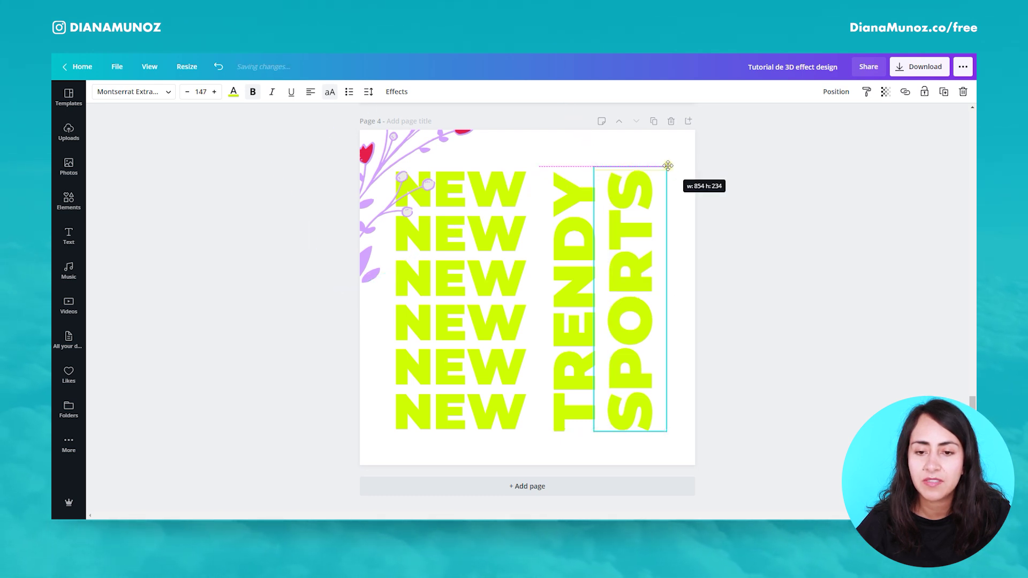
{"action": "left_click", "coordinate": [597, 176]}
{"action": "left_click_drag", "start_coordinate": [599, 165], "coordinate": [611, 160]}
{"action": "left_click", "coordinate": [676, 291]}
Recolor the words with document colors: "NEW" light gray, "TRENDY" red and "SPORTS" light orange
{"action": "left_click", "coordinate": [450, 350]}
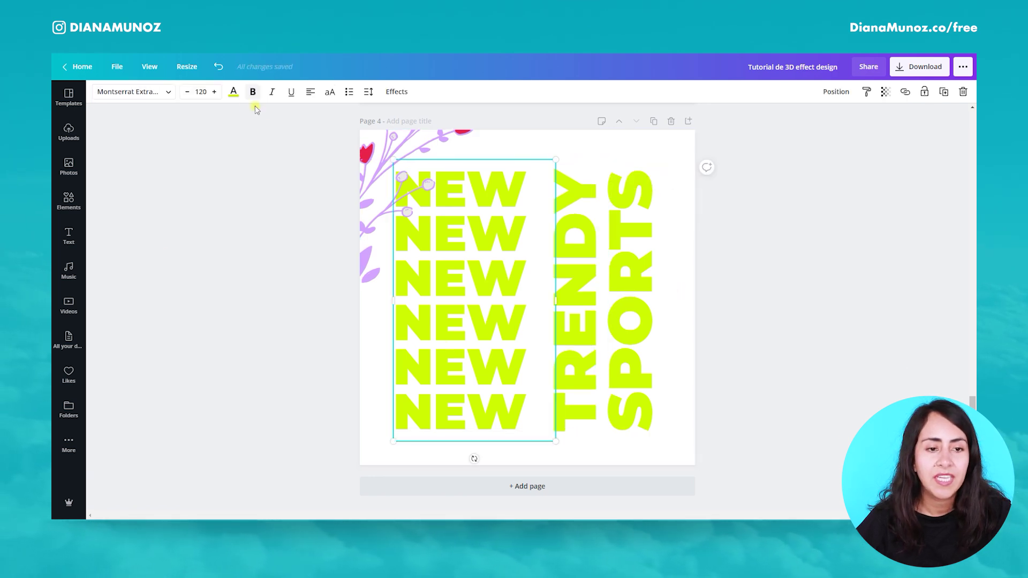
{"action": "left_click", "coordinate": [233, 92]}
{"action": "left_click", "coordinate": [165, 220]}
{"action": "left_click", "coordinate": [639, 343]}
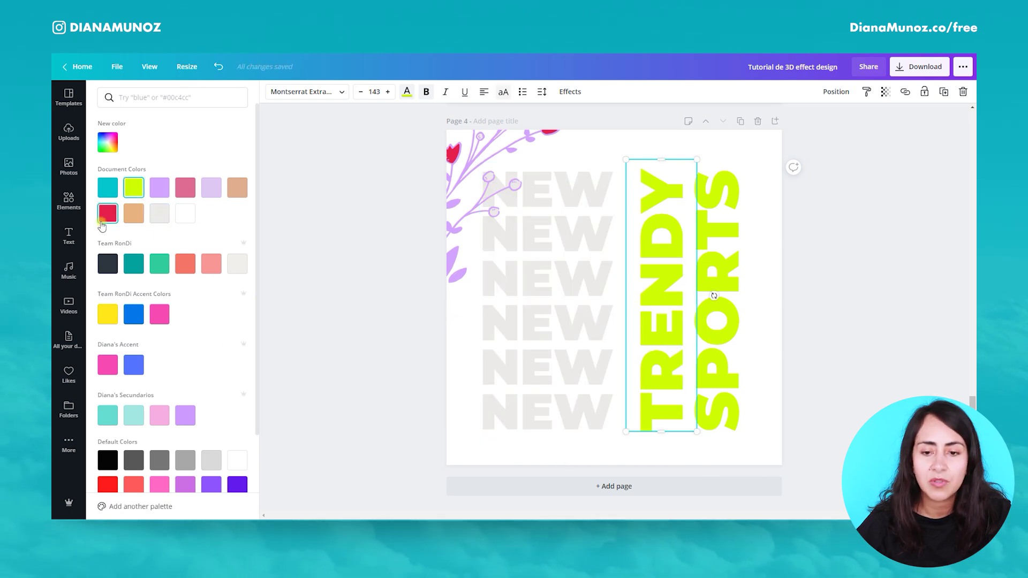
{"action": "left_click", "coordinate": [103, 218]}
{"action": "left_click", "coordinate": [737, 363]}
{"action": "left_click", "coordinate": [134, 213]}
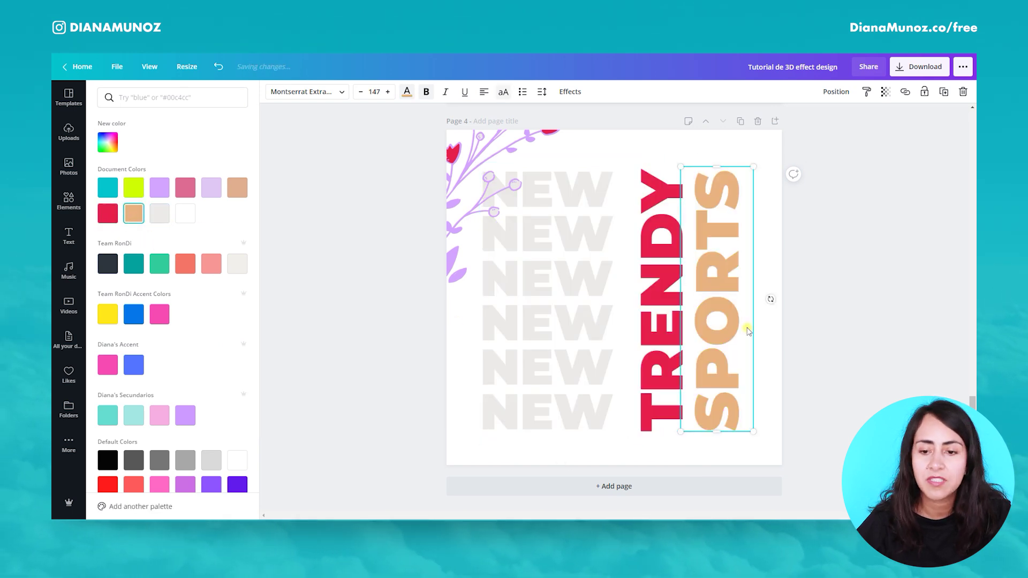
{"action": "key", "text": "Escape"}
Shift "TRENDY" left so it overlaps the last letters of the "NEW" column, and bring "SPORTS" closer beside it
{"action": "left_click_drag", "start_coordinate": [710, 395], "coordinate": [530, 382]}
{"action": "left_click", "coordinate": [651, 383]}
{"action": "left_click", "coordinate": [591, 320]}
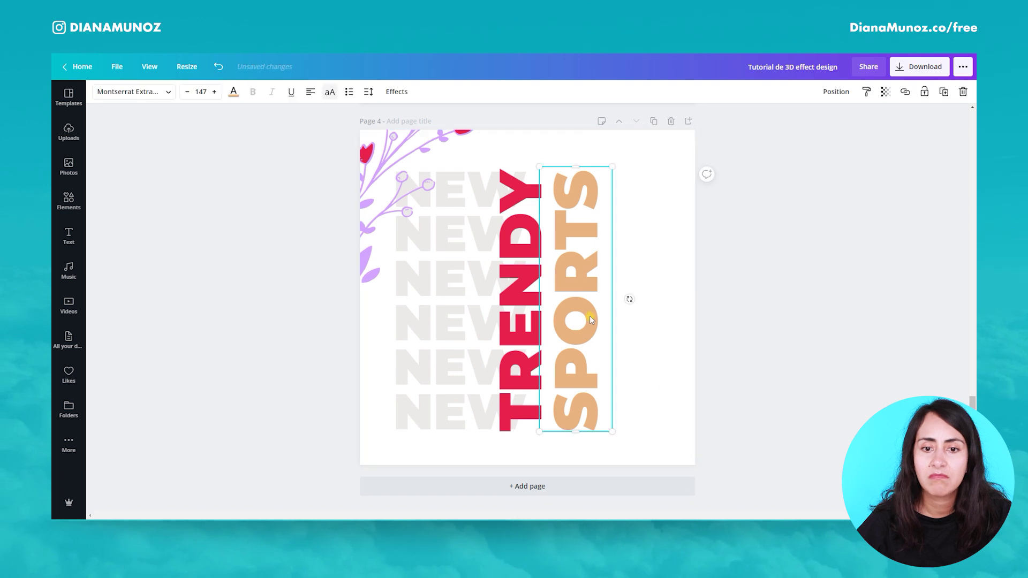
{"action": "key", "text": "ctrl+b"}
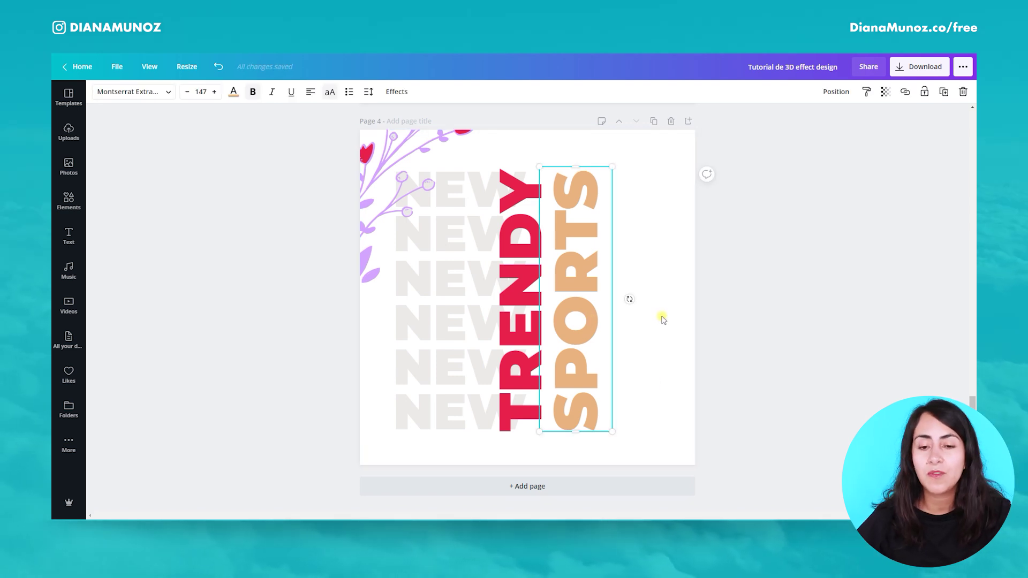
{"action": "left_click_drag", "start_coordinate": [500, 374], "coordinate": [489, 375]}
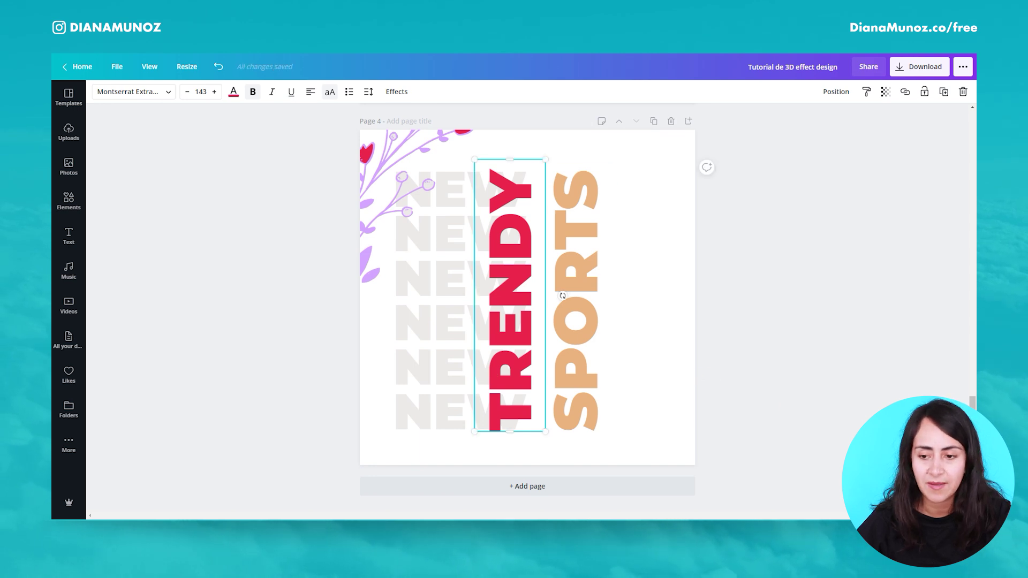
{"action": "left_click", "coordinate": [810, 367]}
Search photos for "brand:BAC8izMLTlw crouch cutout" and add the cutout of the lunging woman in a pink top to page 4
{"action": "scroll", "coordinate": [812, 376], "scroll_direction": "up", "scroll_amount": 5}
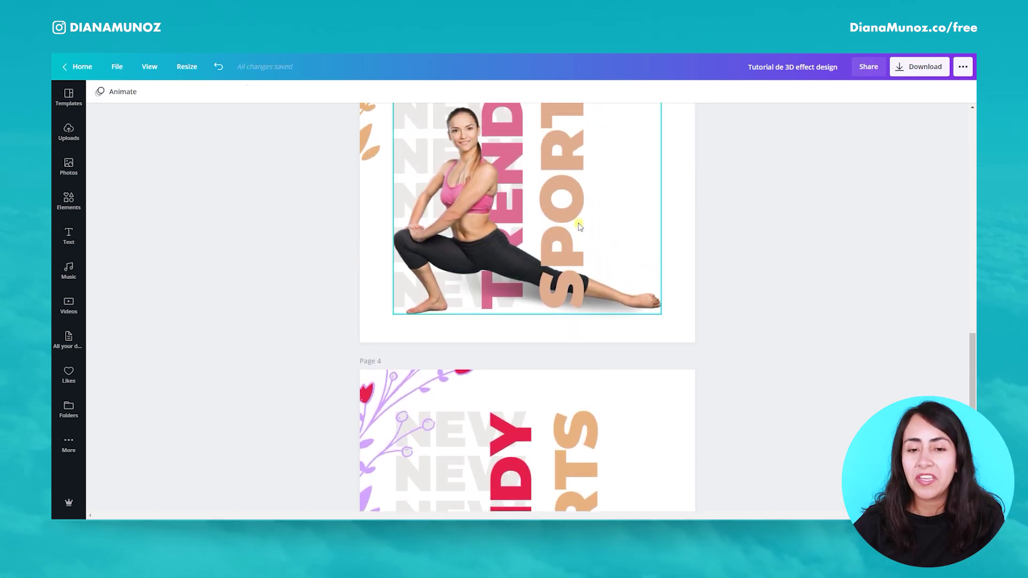
{"action": "scroll", "coordinate": [419, 229], "scroll_direction": "down", "scroll_amount": 5}
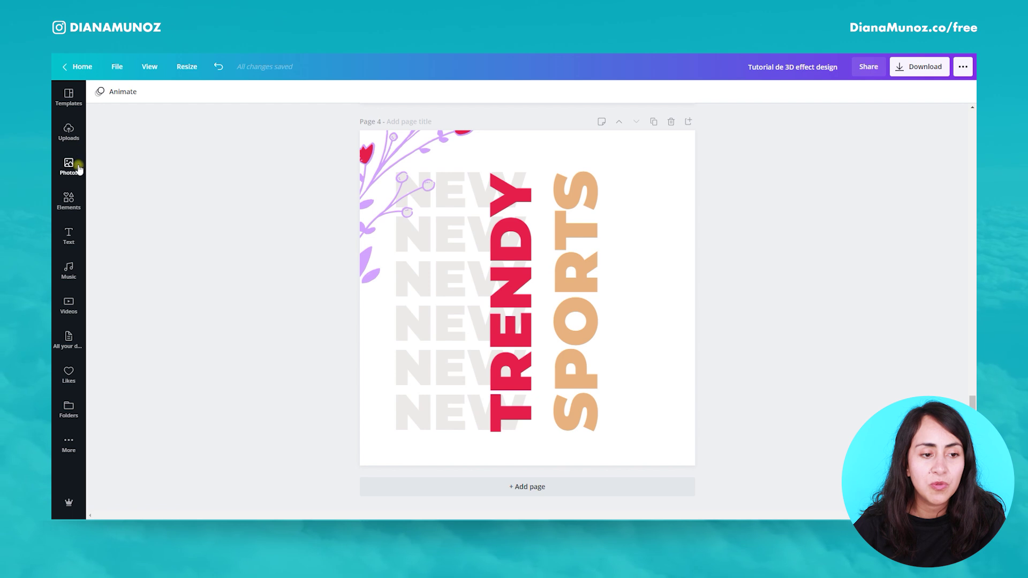
{"action": "left_click", "coordinate": [78, 169]}
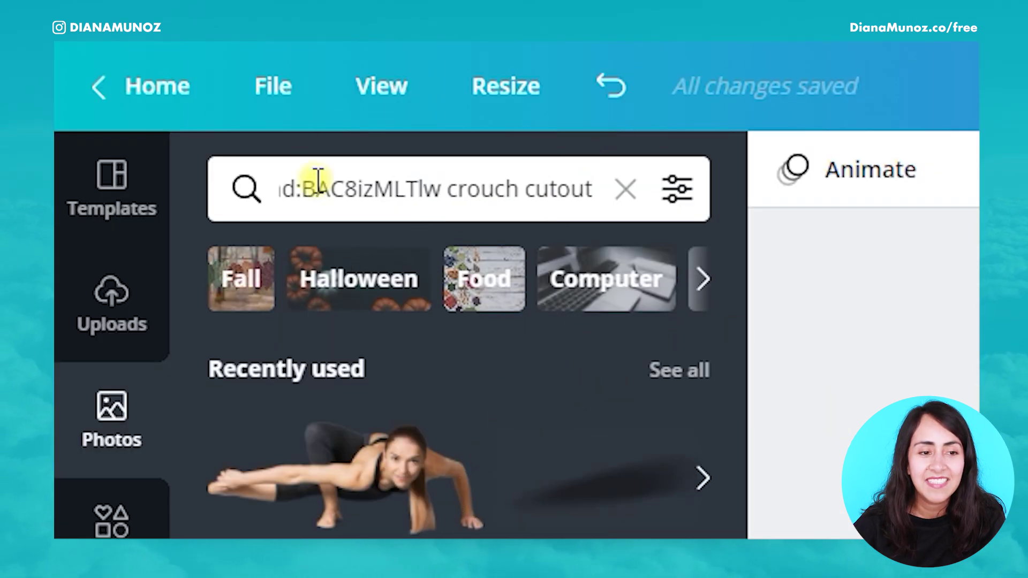
{"action": "left_click_drag", "start_coordinate": [314, 184], "coordinate": [602, 230]}
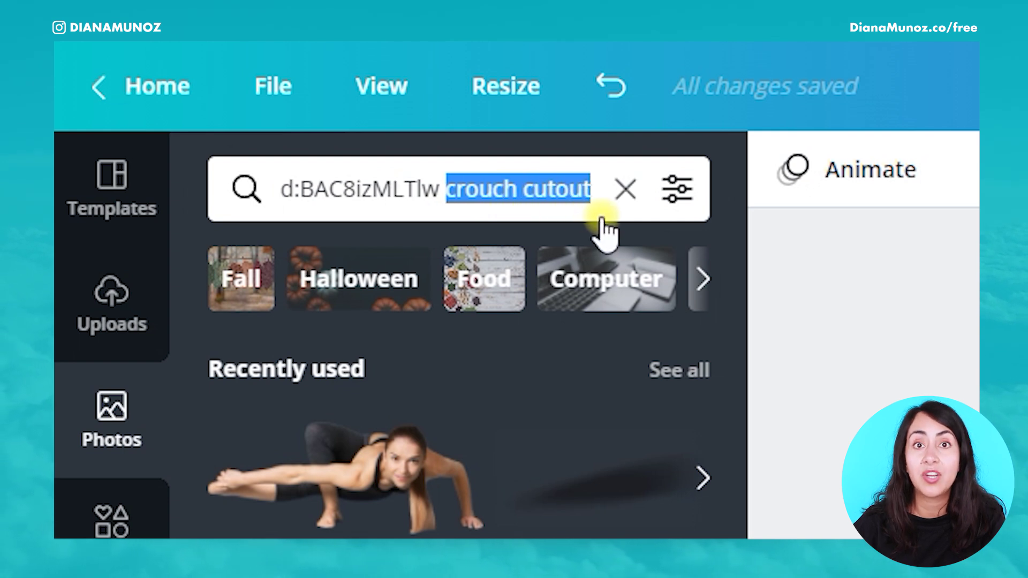
{"action": "left_click_drag", "start_coordinate": [453, 188], "coordinate": [639, 212]}
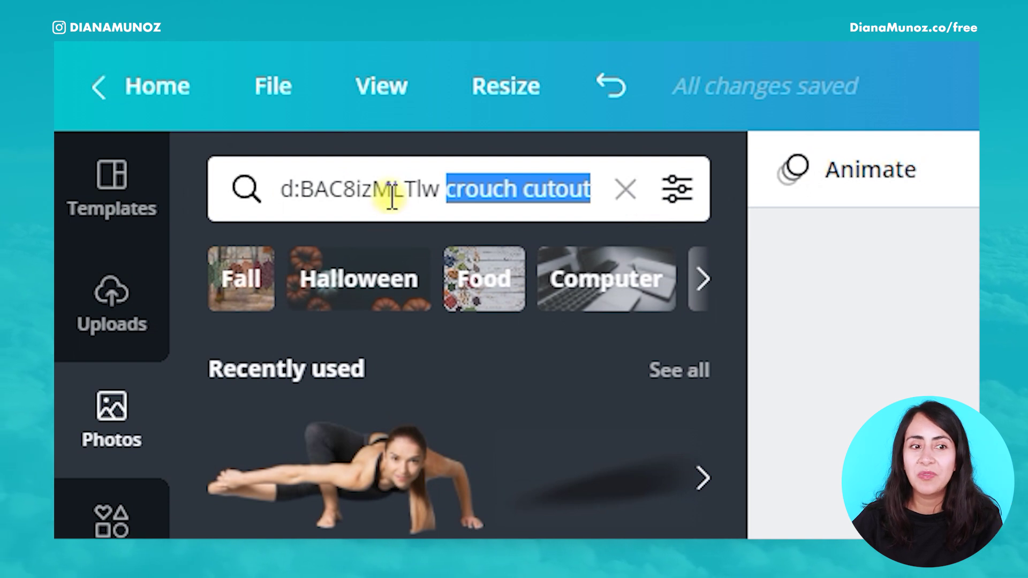
{"action": "left_click", "coordinate": [453, 189]}
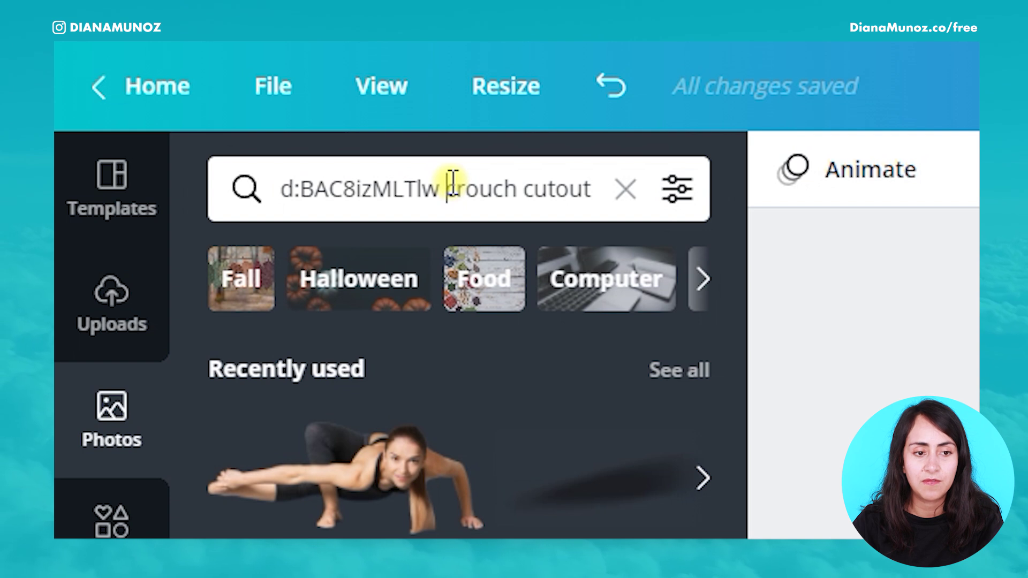
{"action": "key", "text": "Return"}
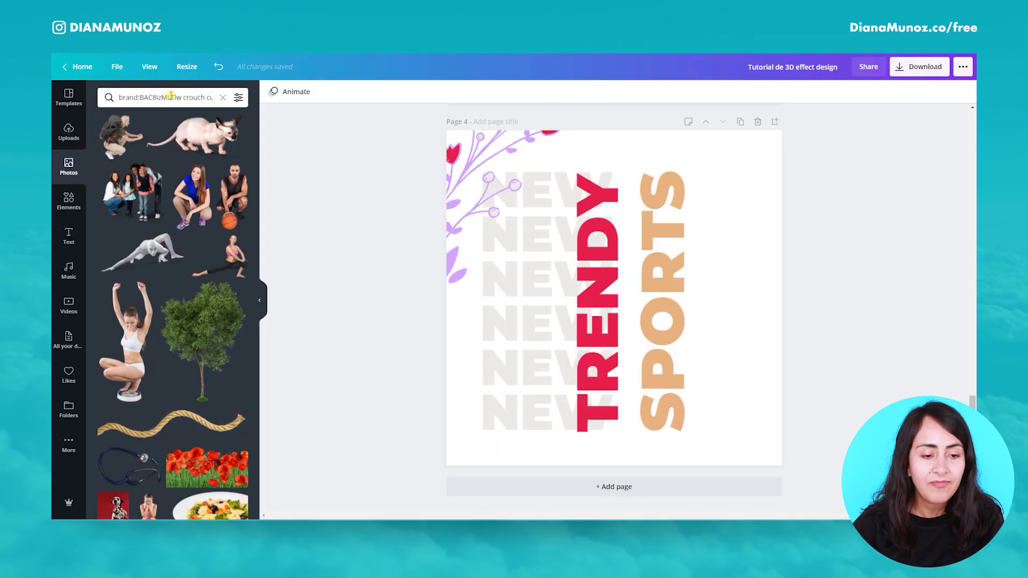
{"action": "left_click", "coordinate": [233, 256]}
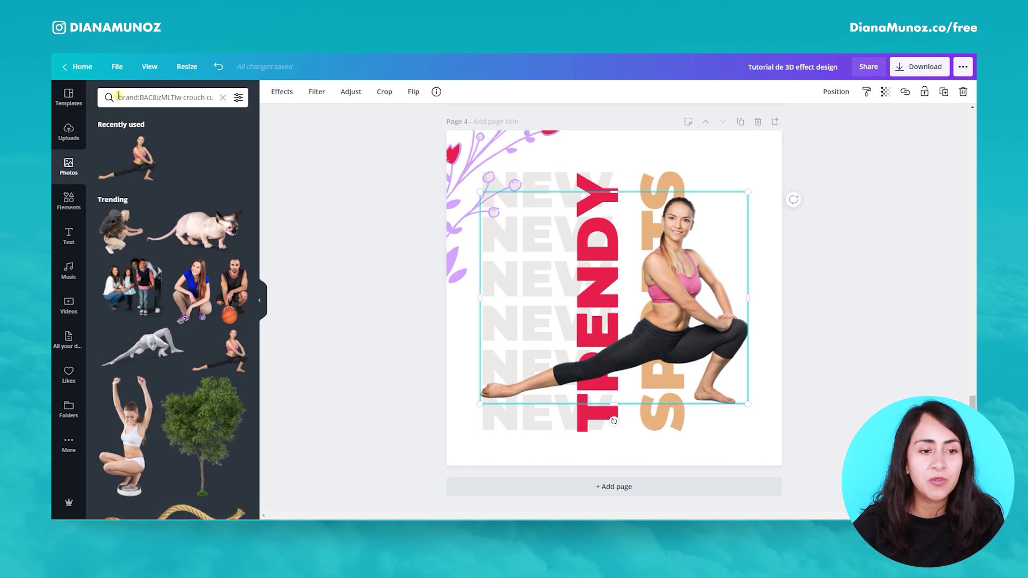
{"action": "left_click_drag", "start_coordinate": [119, 97], "coordinate": [219, 113]}
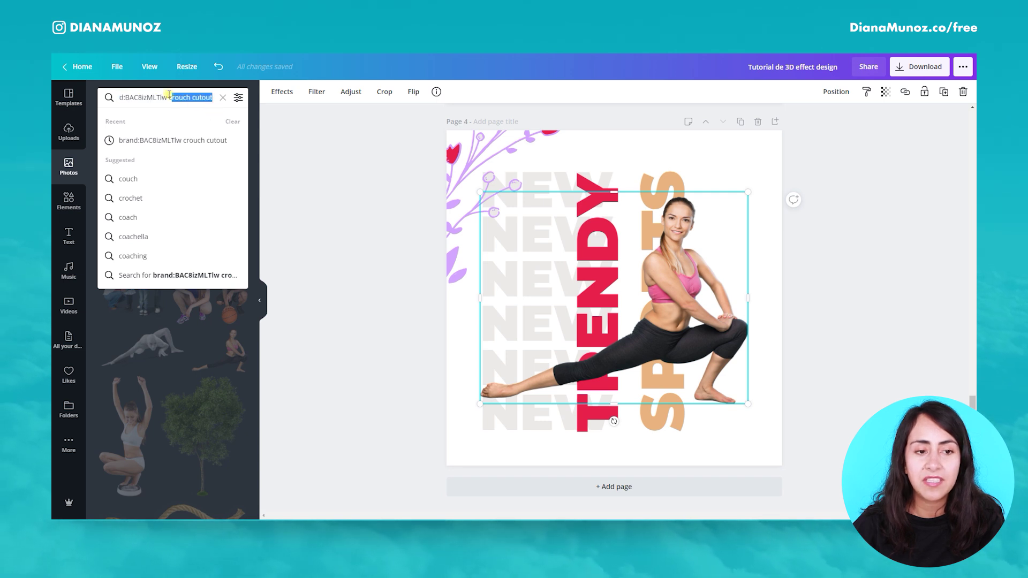
{"action": "left_click", "coordinate": [319, 289]}
{"action": "left_click", "coordinate": [261, 303]}
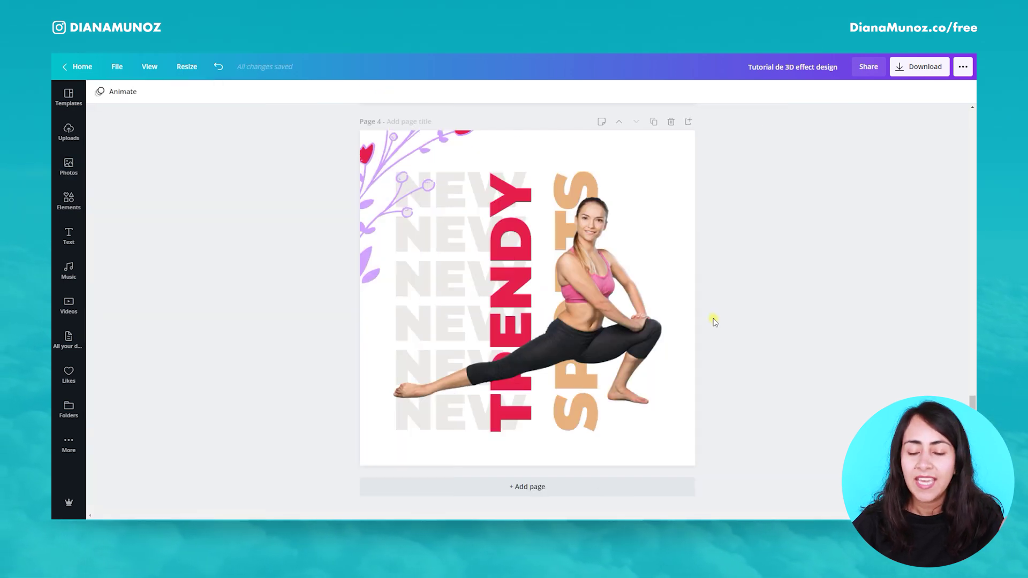
Lower the woman photo and center it horizontally on page 4, then shift "TRENDY" and "SPORTS" further left behind her
{"action": "left_click_drag", "start_coordinate": [625, 324], "coordinate": [628, 356]}
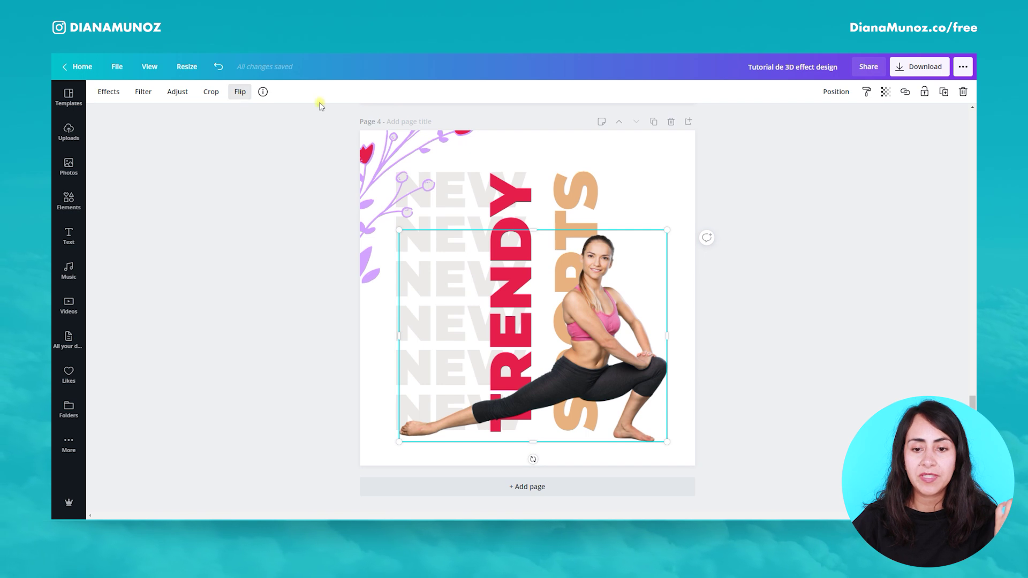
{"action": "left_click_drag", "start_coordinate": [511, 234], "coordinate": [498, 234]}
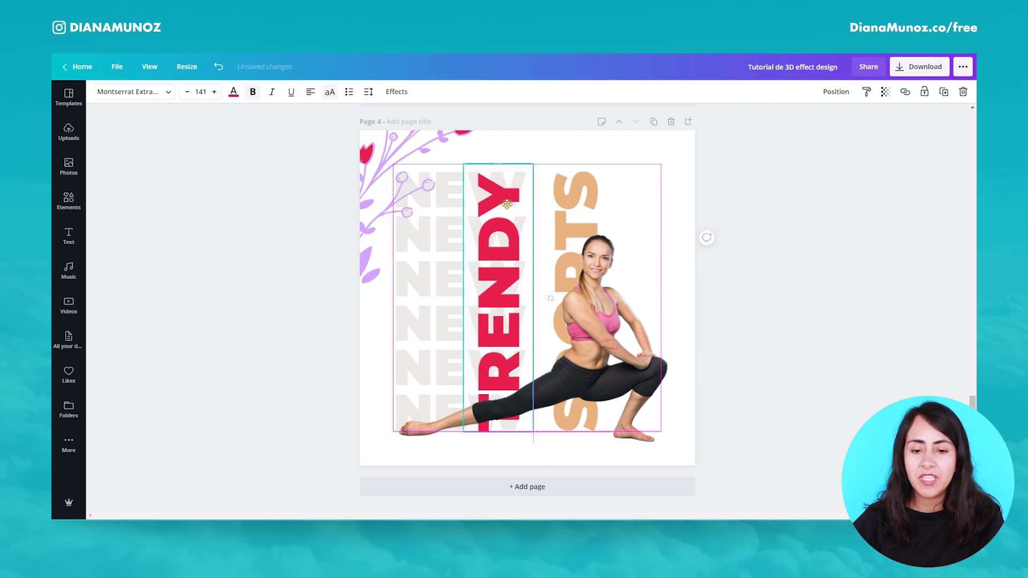
{"action": "left_click", "coordinate": [564, 193]}
{"action": "left_click_drag", "start_coordinate": [564, 193], "coordinate": [556, 192]}
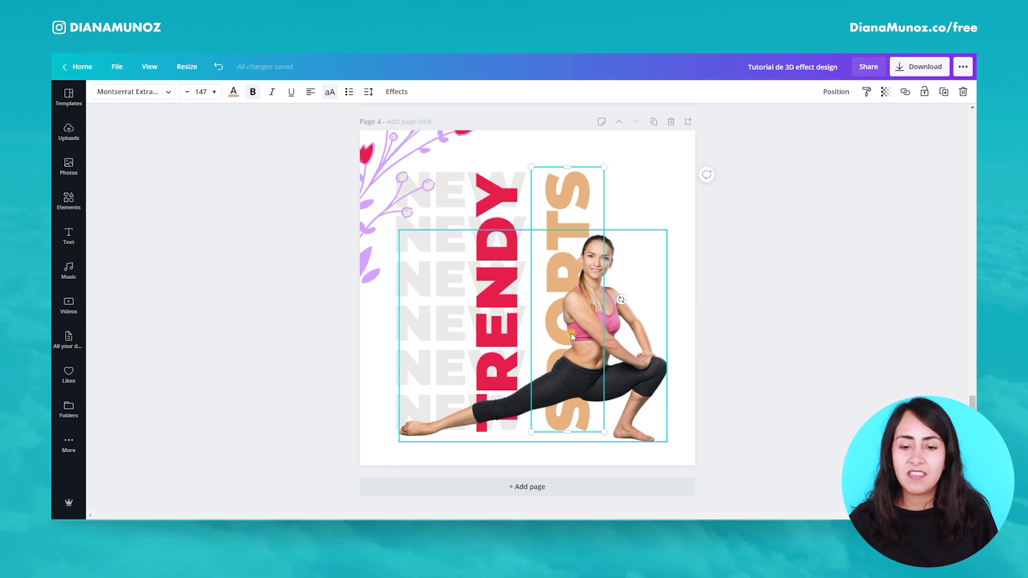
{"action": "left_click_drag", "start_coordinate": [607, 378], "coordinate": [594, 357]}
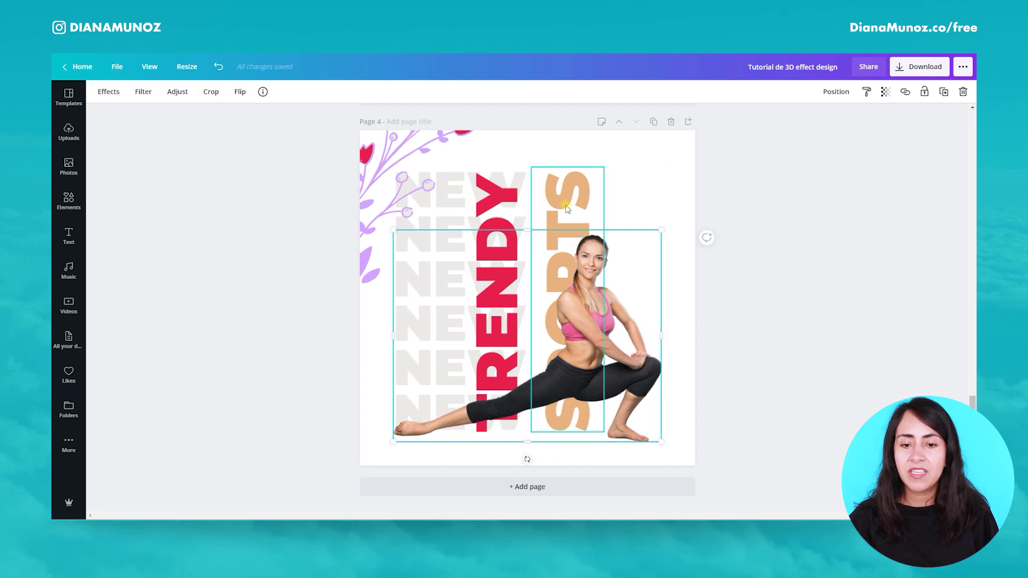
{"action": "left_click_drag", "start_coordinate": [595, 321], "coordinate": [577, 317]}
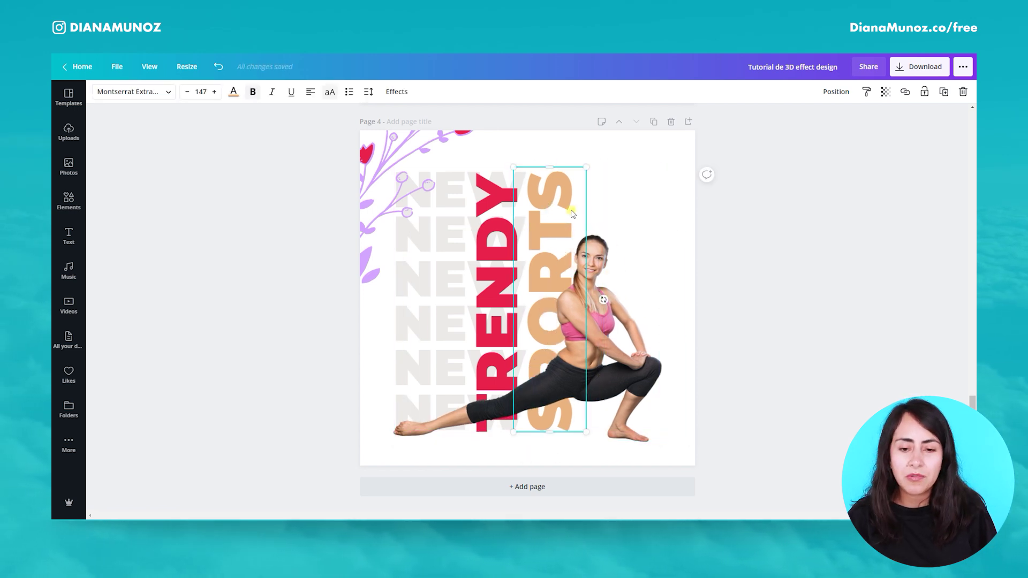
{"action": "left_click_drag", "start_coordinate": [560, 202], "coordinate": [569, 201]}
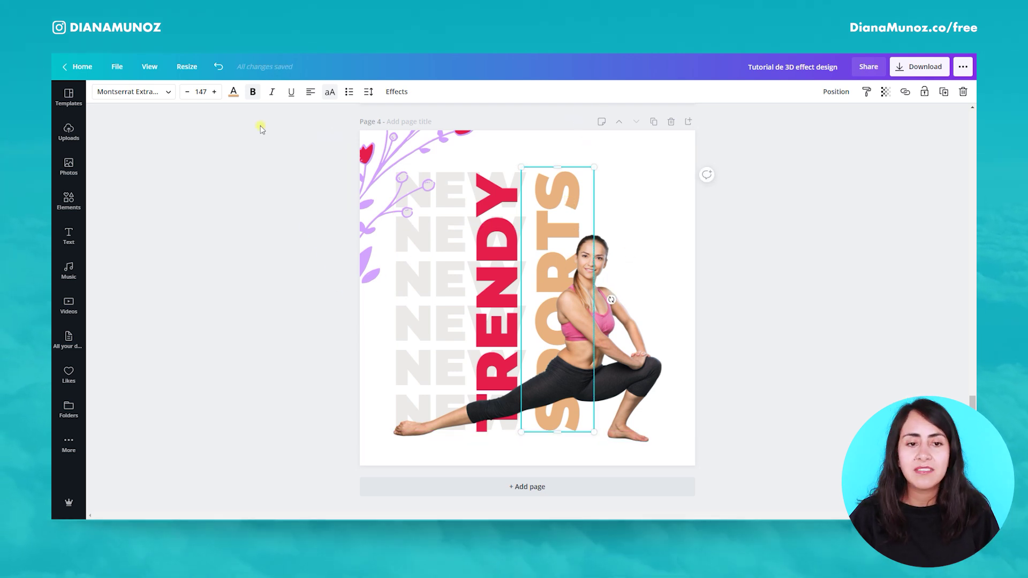
Flip the woman photo horizontally so her body stands over the "NEW" column
{"action": "left_click", "coordinate": [577, 279]}
{"action": "left_click", "coordinate": [241, 92]}
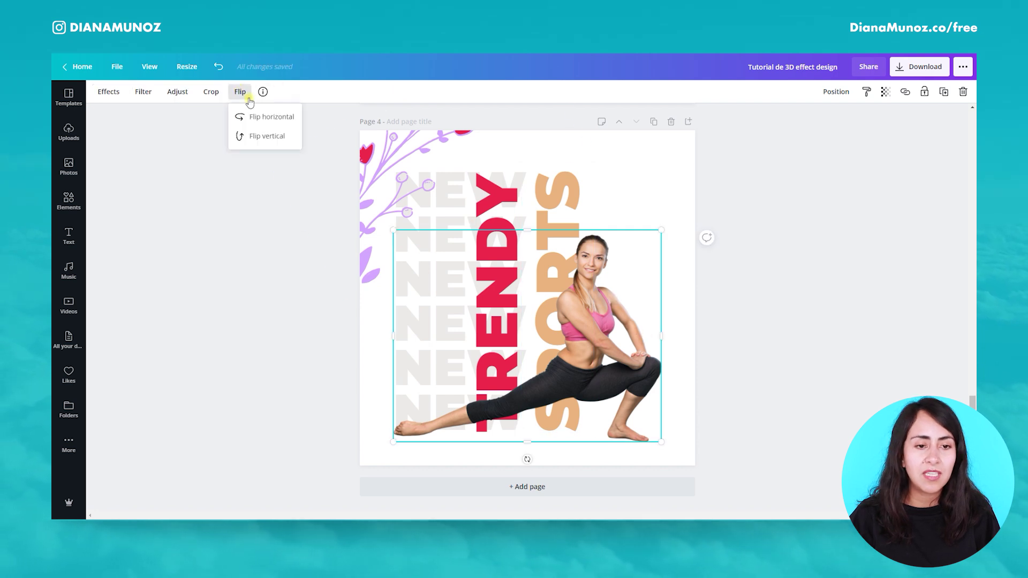
{"action": "left_click", "coordinate": [253, 115]}
{"action": "left_click", "coordinate": [745, 359]}
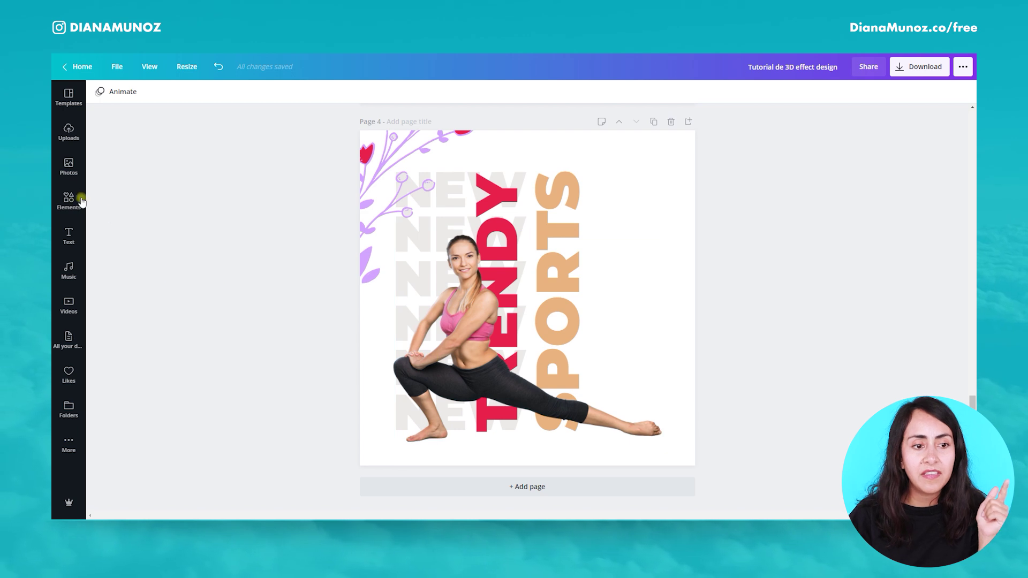
{"action": "left_click", "coordinate": [59, 168]}
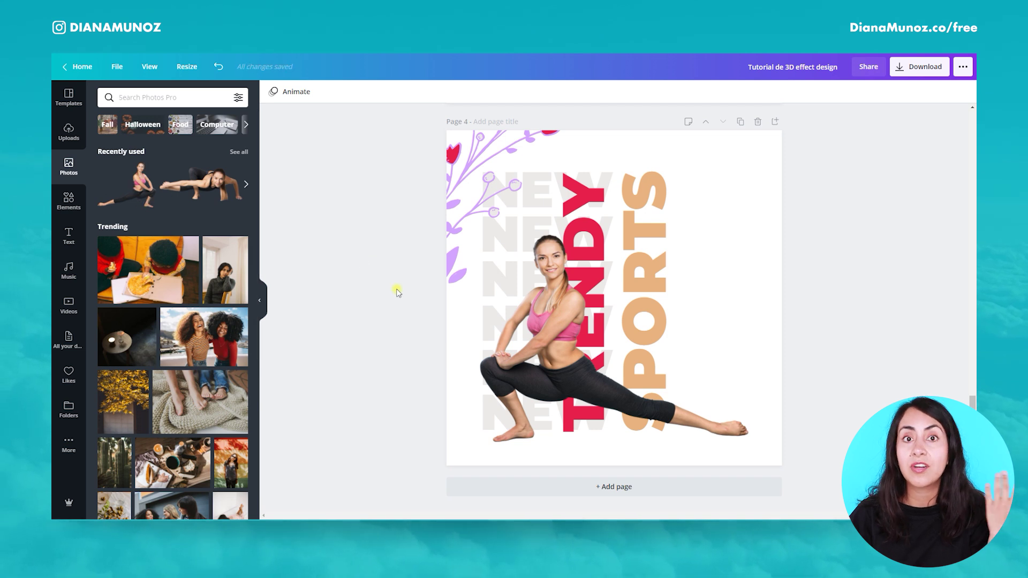
{"action": "left_click", "coordinate": [262, 298]}
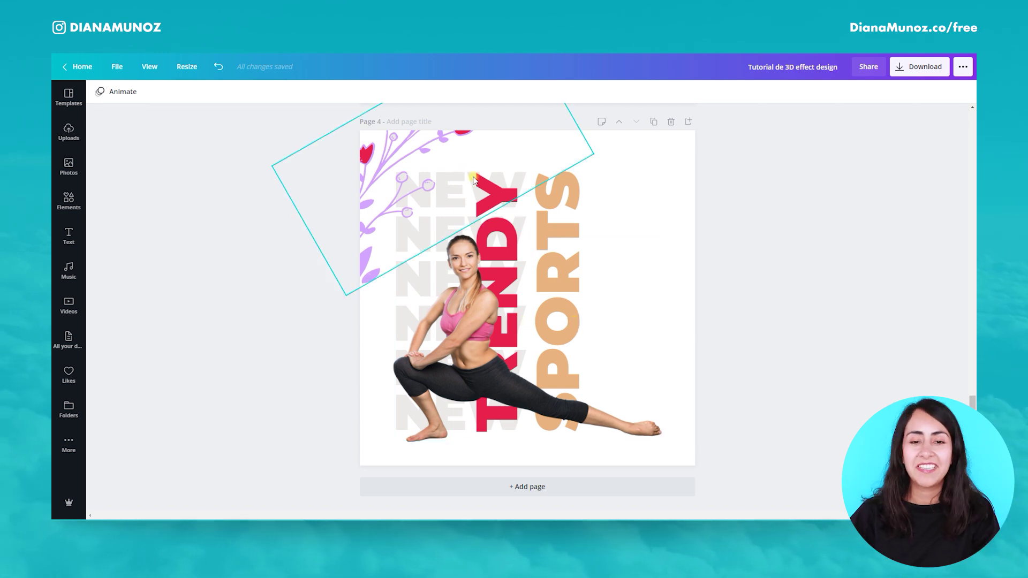
Move "SPORTS" and "TRENDY" slightly right and raise the woman photo until her feet line up with the base of the words
{"action": "left_click", "coordinate": [508, 203]}
{"action": "left_click_drag", "start_coordinate": [550, 204], "coordinate": [573, 204]}
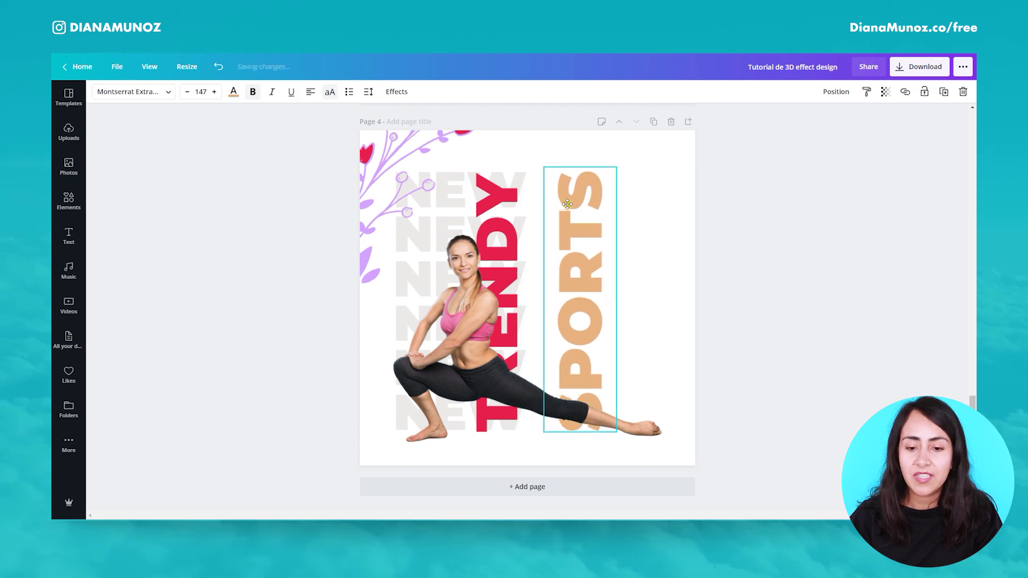
{"action": "left_click_drag", "start_coordinate": [509, 229], "coordinate": [536, 227]}
{"action": "left_click", "coordinate": [763, 391]}
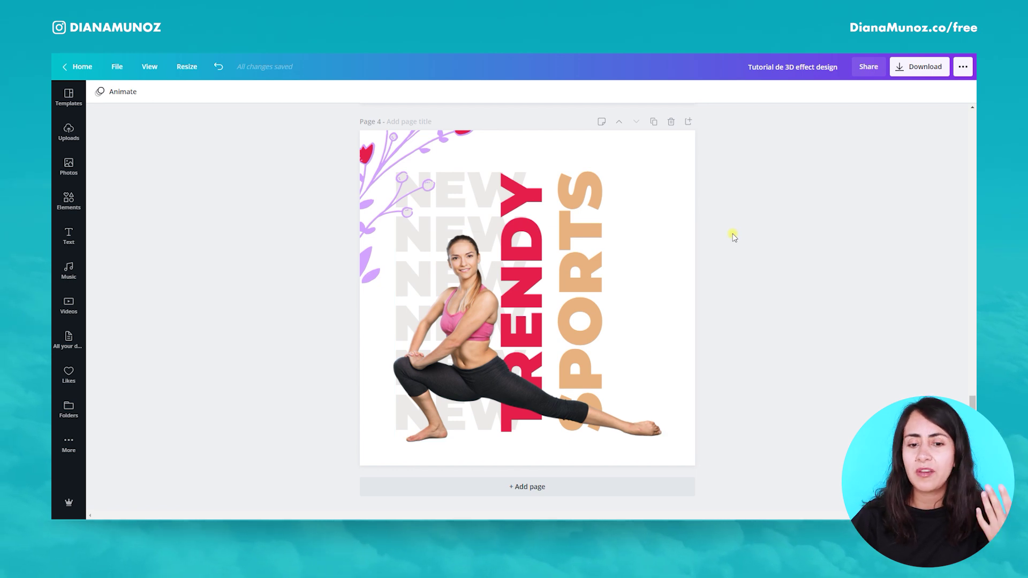
{"action": "left_click", "coordinate": [485, 398]}
{"action": "left_click_drag", "start_coordinate": [485, 398], "coordinate": [485, 387]}
{"action": "left_click", "coordinate": [746, 207]}
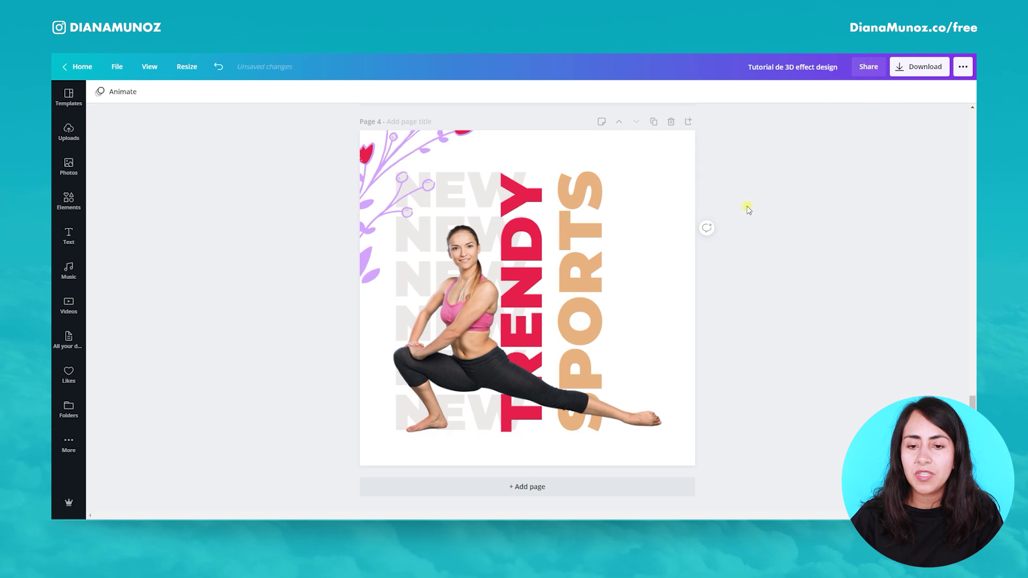
Nudge "SPORTS" left toward "TRENDY" and bring it to the front, over the woman's leg
{"action": "left_click", "coordinate": [585, 193]}
{"action": "left_click_drag", "start_coordinate": [585, 193], "coordinate": [577, 192]}
{"action": "left_click", "coordinate": [836, 91]}
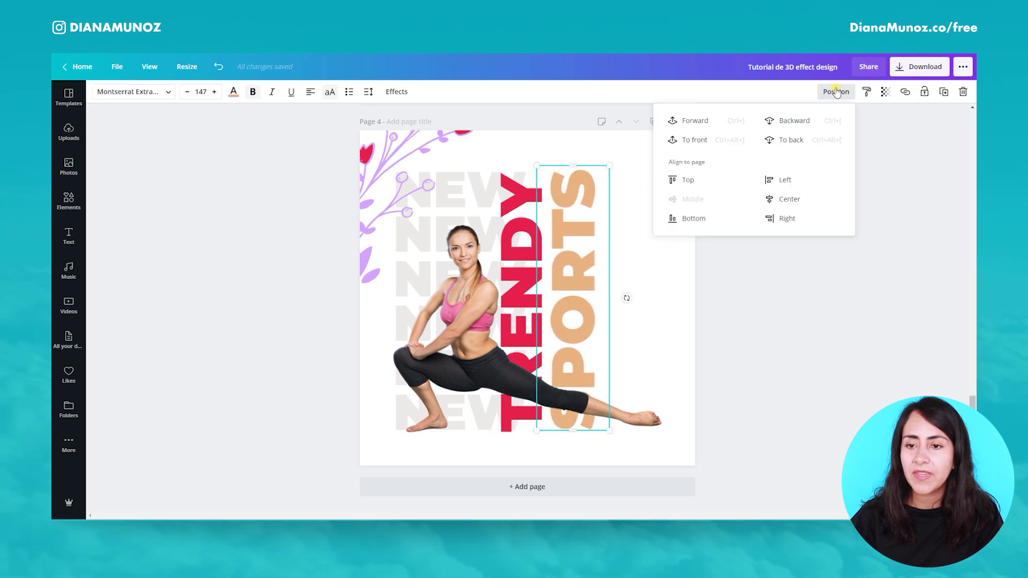
{"action": "left_click", "coordinate": [714, 146]}
{"action": "left_click", "coordinate": [776, 436]}
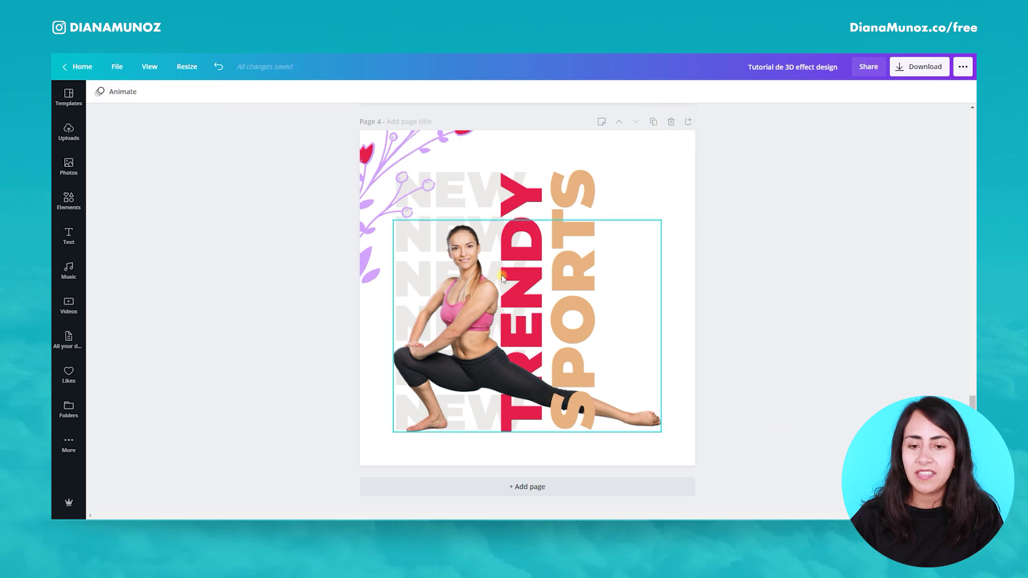
Move "TRENDY" and "SPORTS" left so they sit close together over the edge of the "NEW" column
{"action": "mouse_move", "coordinate": [510, 191]}
{"action": "left_mouse_down"}
{"action": "mouse_move", "coordinate": [515, 204]}
{"action": "mouse_move", "coordinate": [498, 204]}
{"action": "left_mouse_up"}
{"action": "left_click_drag", "start_coordinate": [577, 201], "coordinate": [554, 202]}
{"action": "left_click", "coordinate": [725, 284]}
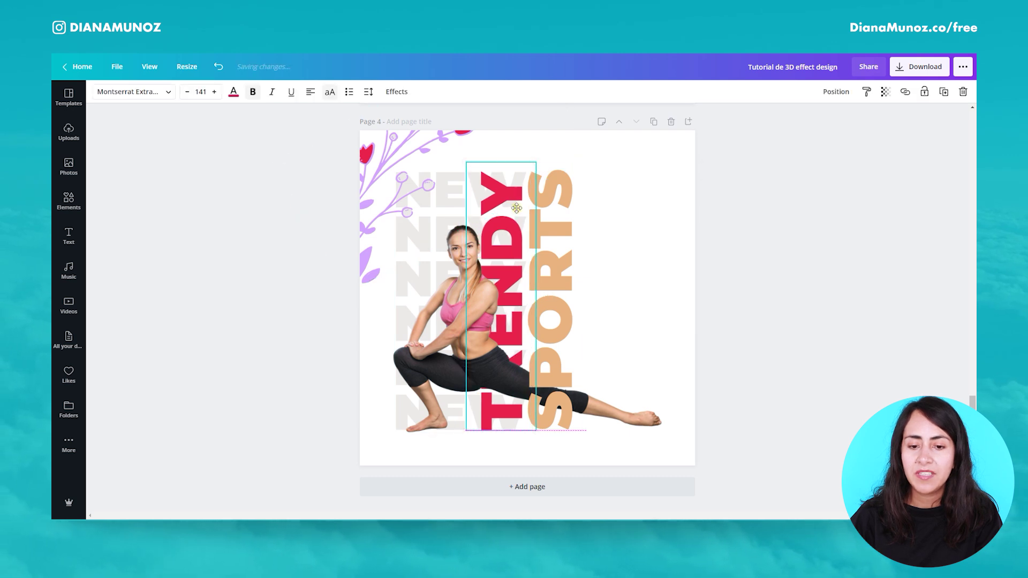
Move "SPORTS" slightly right to open a wider gap beside "TRENDY"
{"action": "left_click_drag", "start_coordinate": [545, 207], "coordinate": [558, 207]}
{"action": "left_click", "coordinate": [637, 253]}
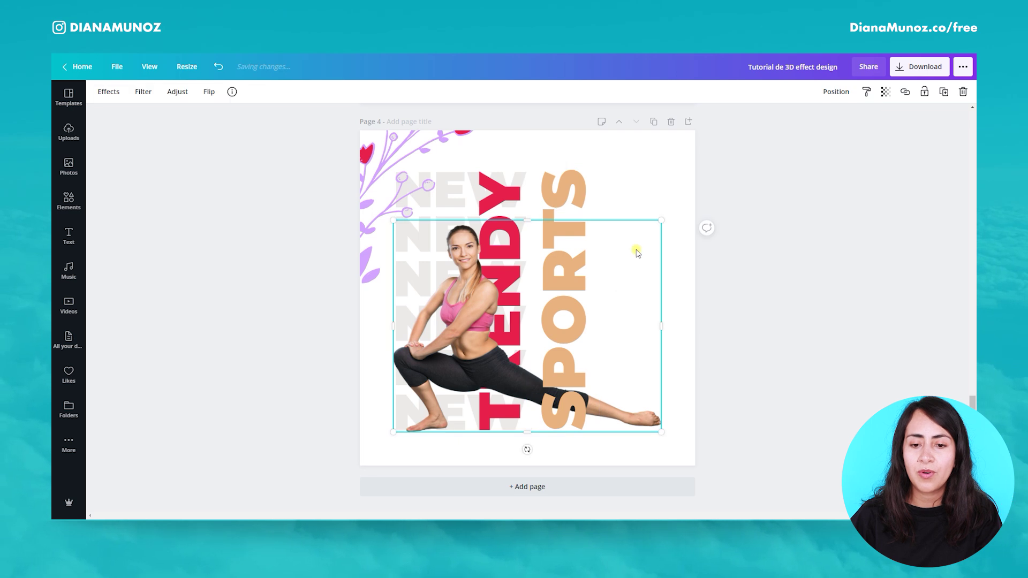
{"action": "left_click", "coordinate": [740, 349]}
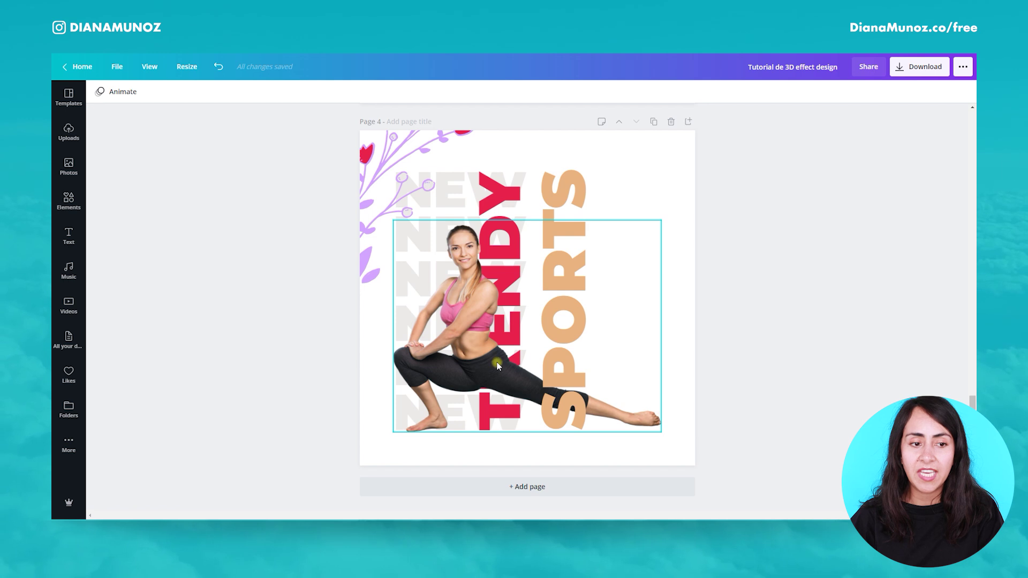
Search the photos for "shadow", add the soft dark shadow and place it over the woman's outstretched leg
{"action": "left_click", "coordinate": [66, 166]}
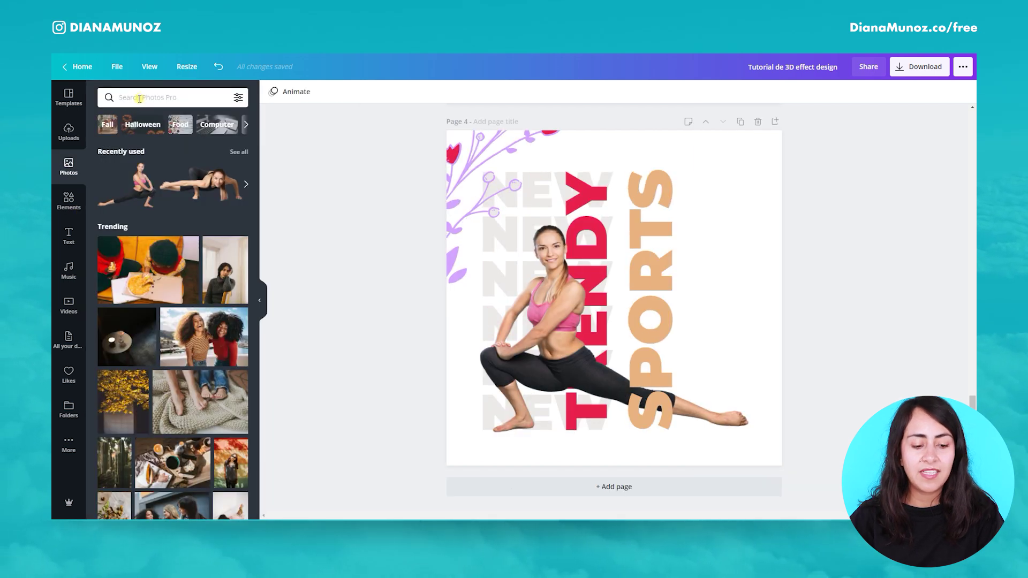
{"action": "left_click", "coordinate": [139, 98]}
{"action": "type", "text": "sha"}
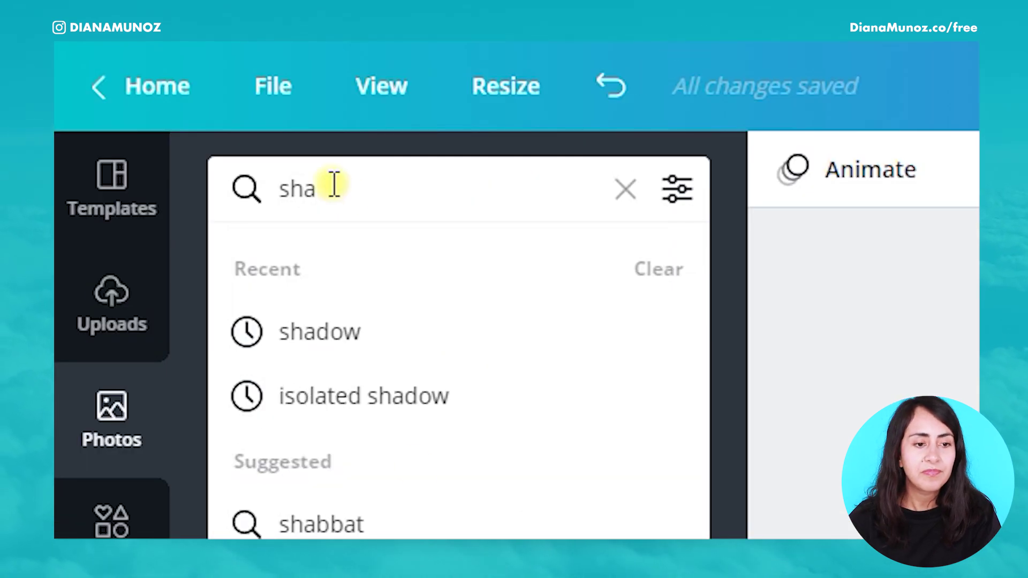
{"action": "left_click", "coordinate": [383, 351]}
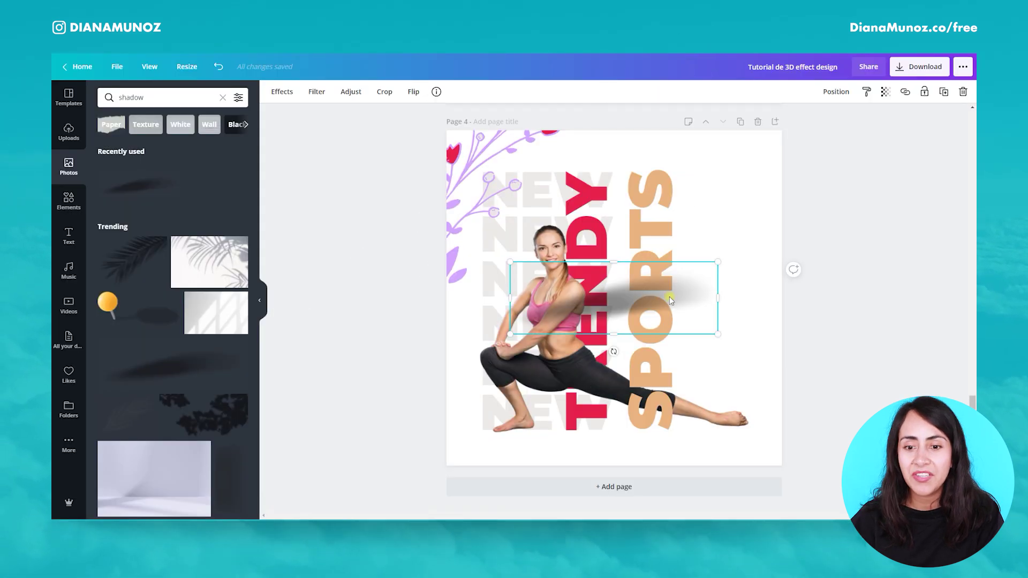
{"action": "left_click_drag", "start_coordinate": [669, 298], "coordinate": [681, 400]}
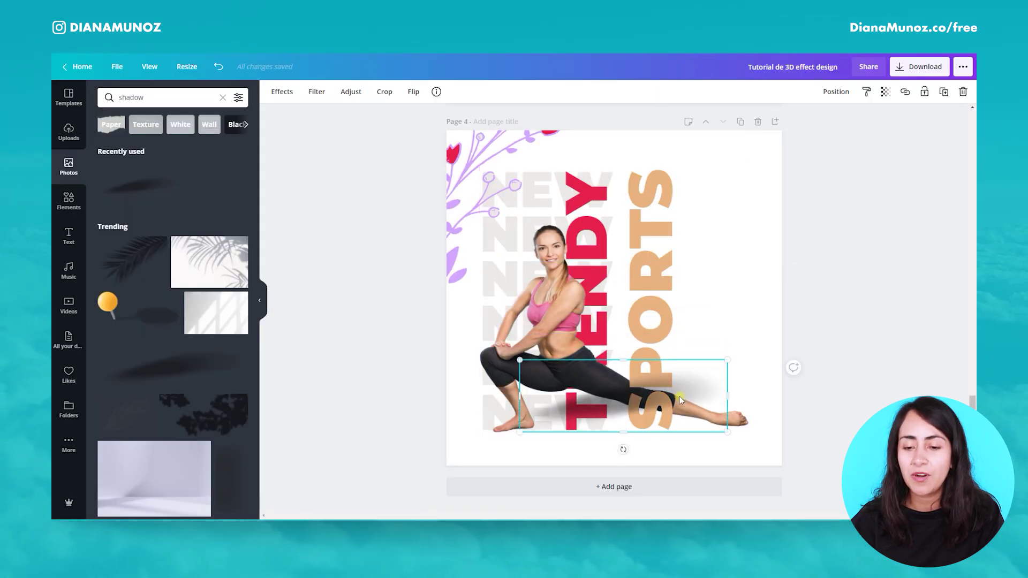
Flip the shadow horizontally and position it just beneath the woman's outstretched leg
{"action": "left_click", "coordinate": [413, 92]}
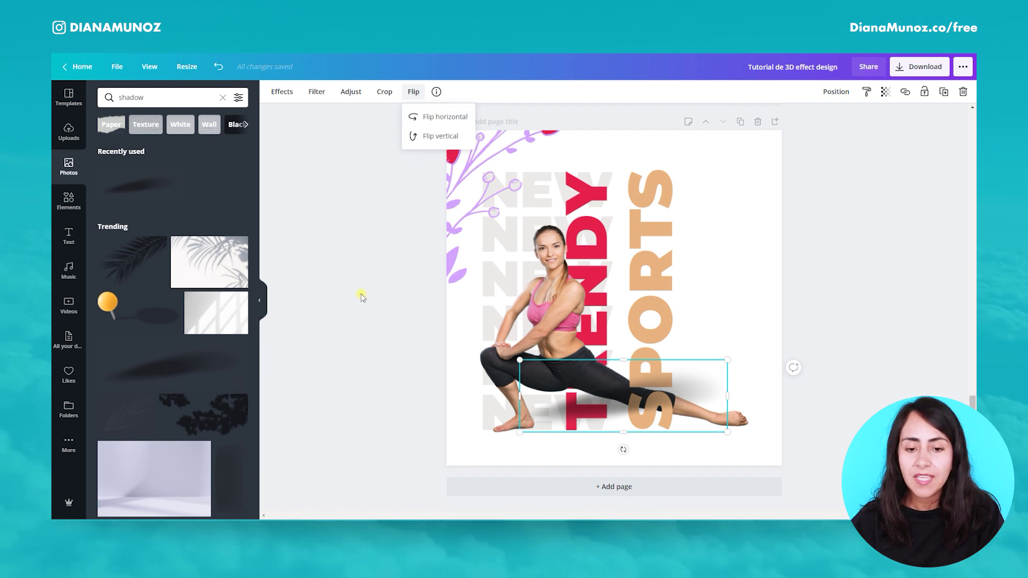
{"action": "left_click", "coordinate": [263, 305]}
{"action": "left_click", "coordinate": [240, 92]}
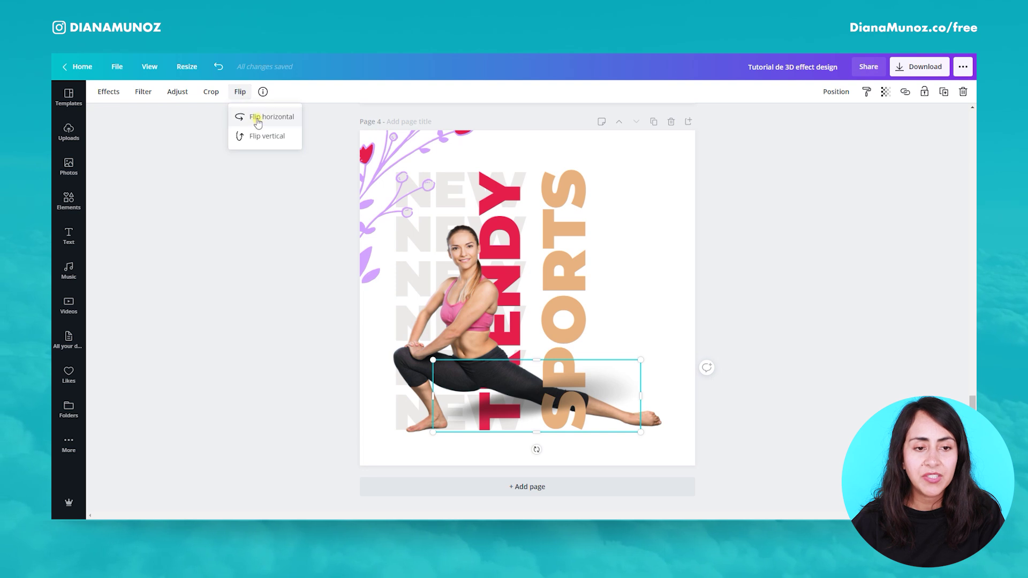
{"action": "left_click", "coordinate": [257, 122]}
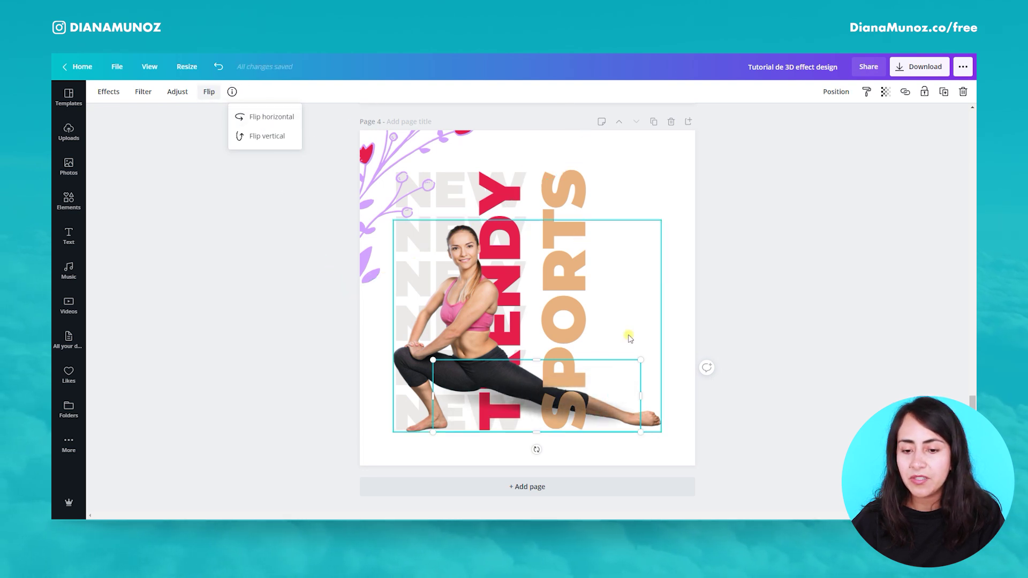
{"action": "left_click", "coordinate": [803, 379]}
{"action": "left_click_drag", "start_coordinate": [530, 396], "coordinate": [534, 431]}
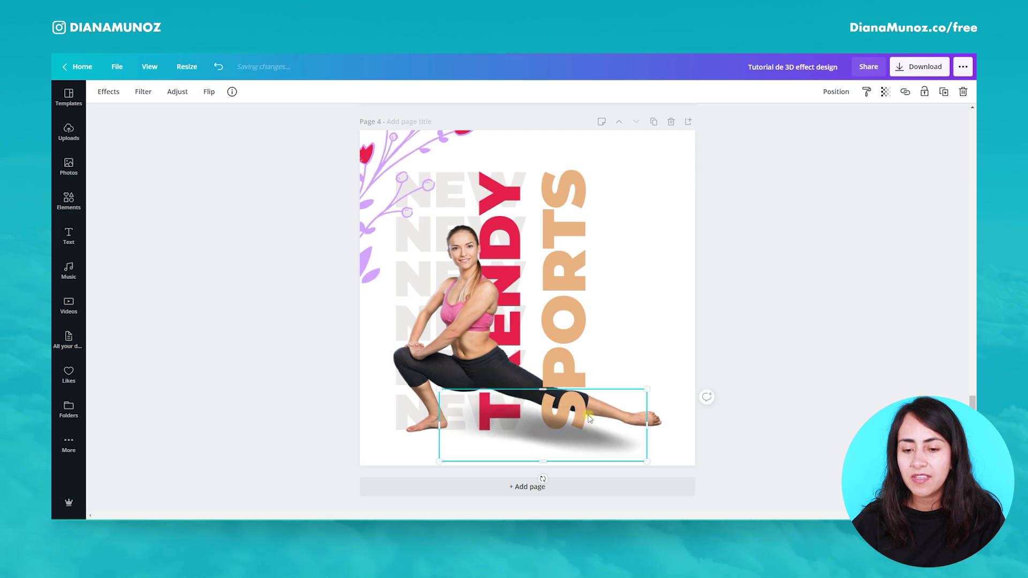
{"action": "left_click_drag", "start_coordinate": [585, 449], "coordinate": [586, 429]}
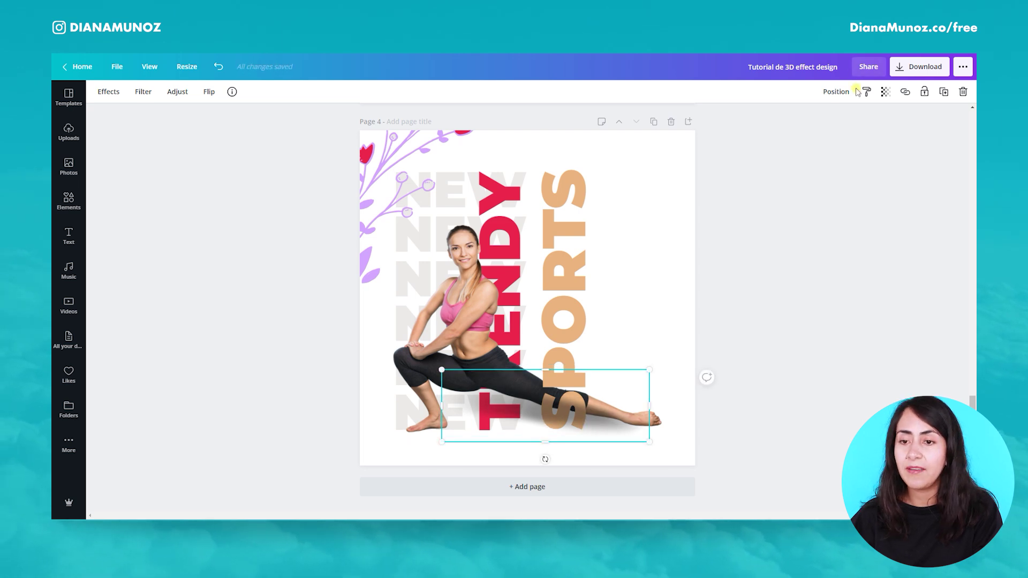
Send the shadow backward behind the woman and "SPORTS", and nudge it right toward her extended foot
{"action": "left_click", "coordinate": [835, 92]}
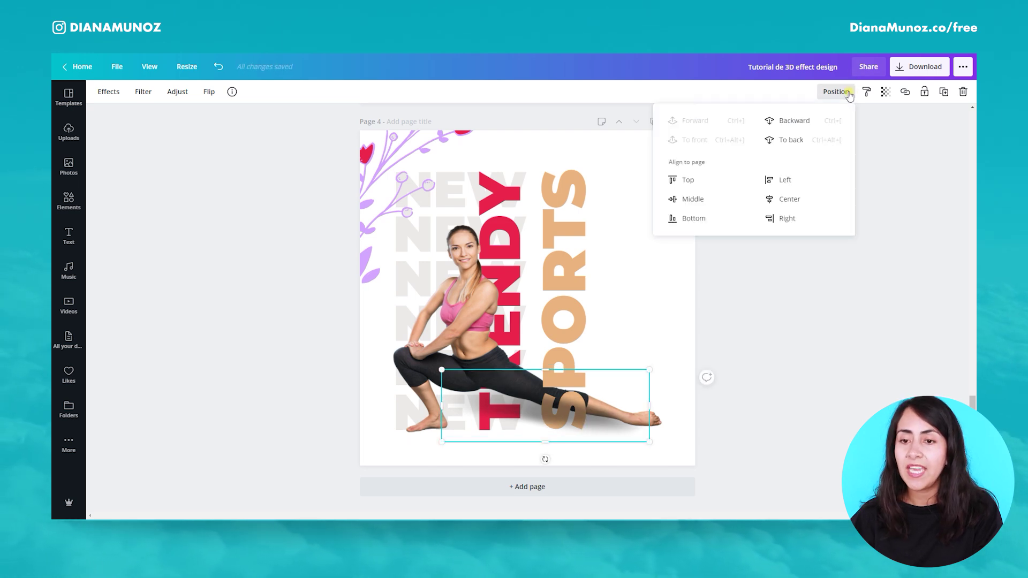
{"action": "left_click", "coordinate": [830, 122]}
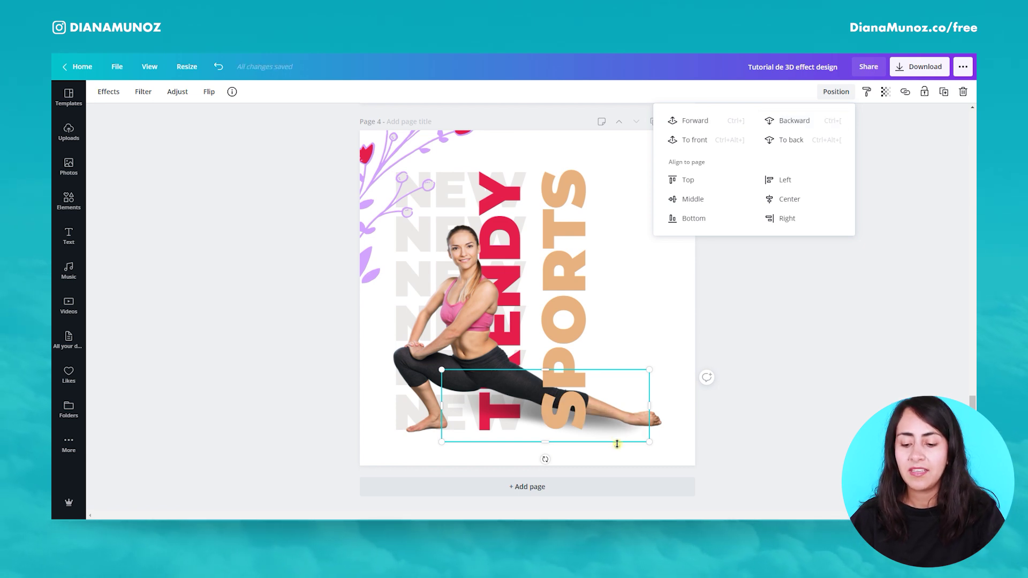
{"action": "key", "text": "shift+Right"}
{"action": "key", "text": "shift+Right"}
{"action": "key", "text": "shift+Right"}
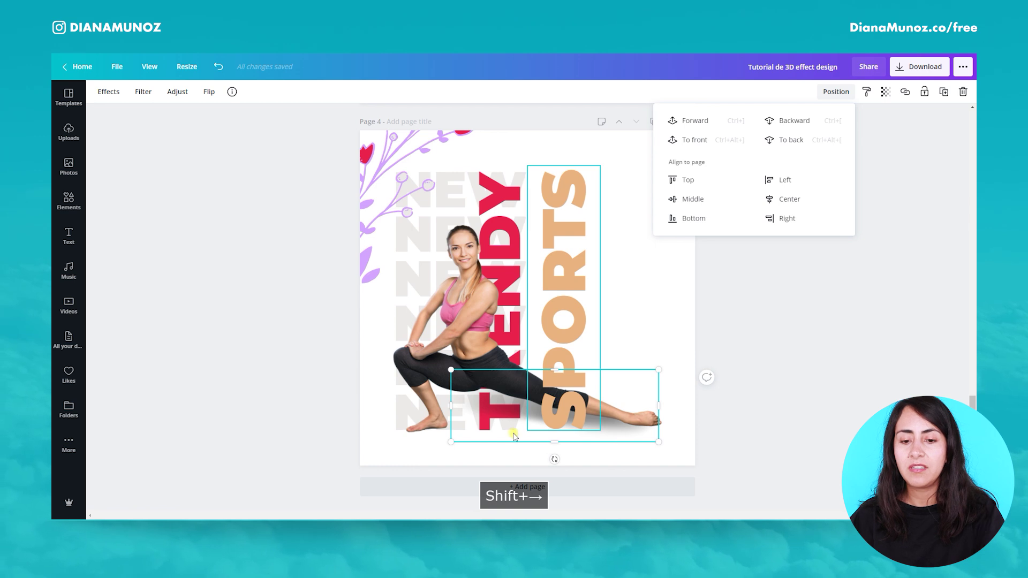
Enlarge the shadow slightly to span the space between both feet and make it more transparent
{"action": "left_click_drag", "start_coordinate": [451, 370], "coordinate": [432, 364]}
{"action": "left_click", "coordinate": [886, 93]}
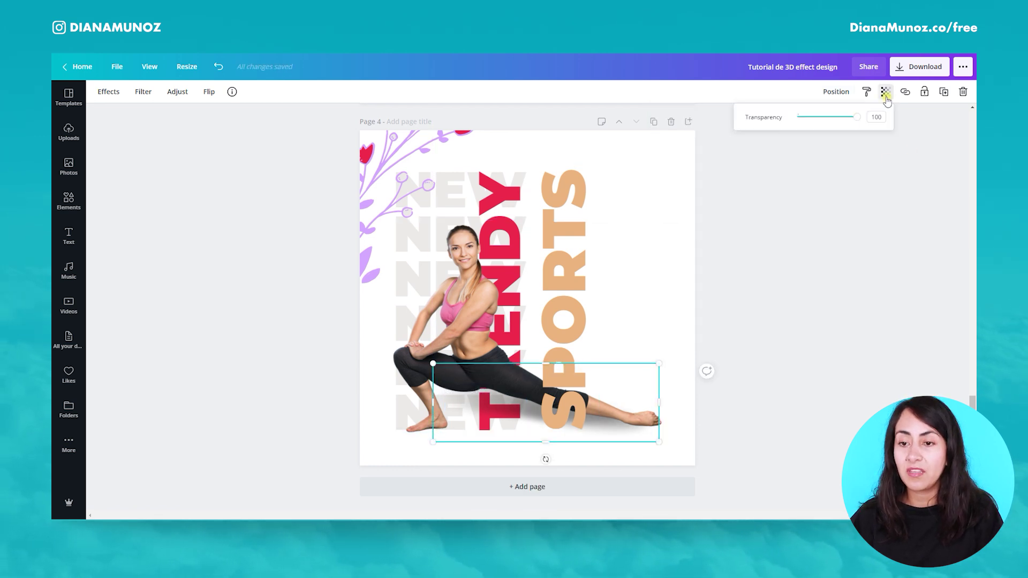
{"action": "left_click_drag", "start_coordinate": [854, 122], "coordinate": [836, 138]}
{"action": "left_click", "coordinate": [846, 261]}
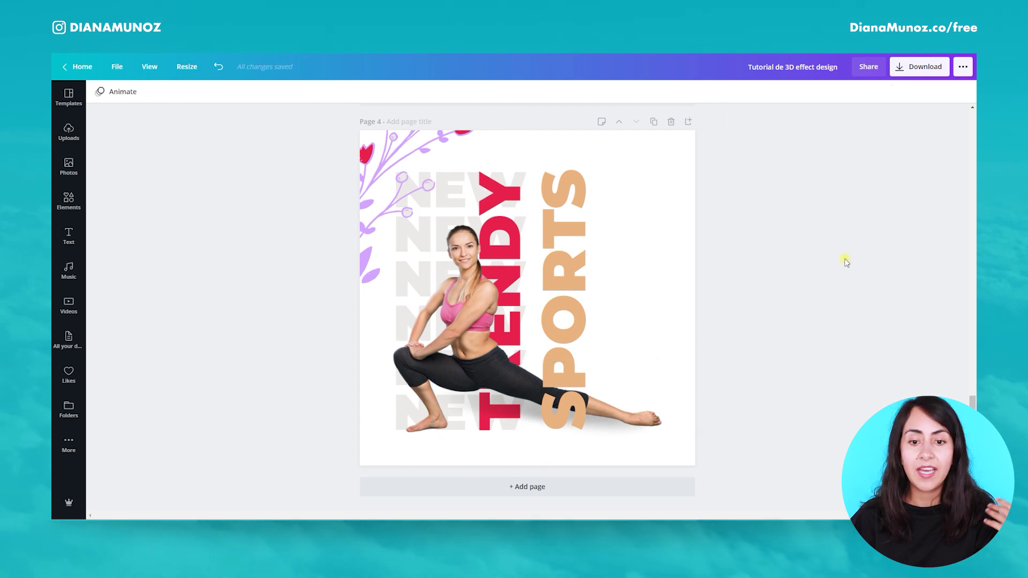
Move "TRENDY" slightly right, closer to "SPORTS"
{"action": "left_click_drag", "start_coordinate": [514, 208], "coordinate": [519, 206]}
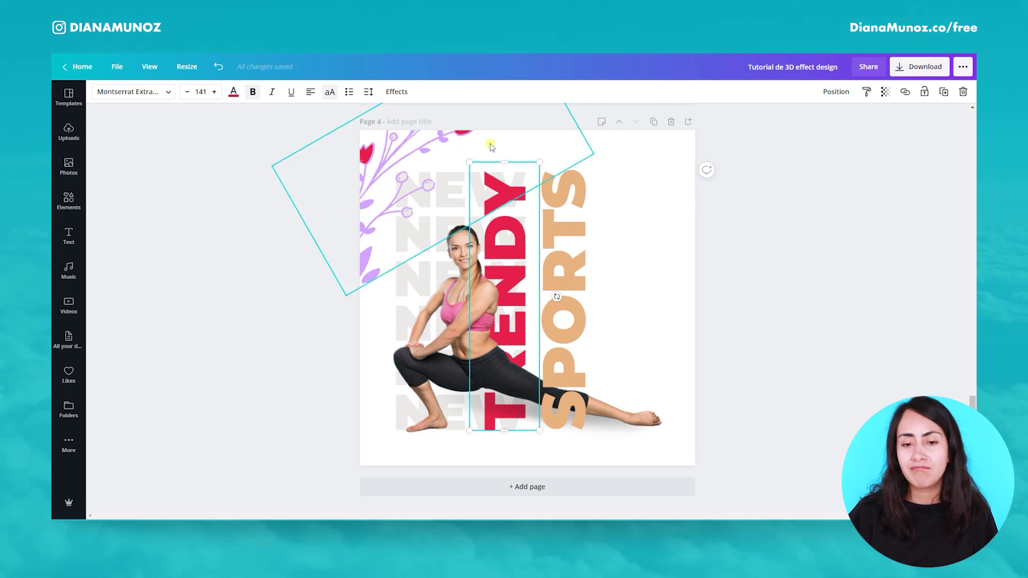
Recolor the corner floral illustration with the photo colors, changing both purples to the skin tone and the red to pink
{"action": "left_click", "coordinate": [378, 215]}
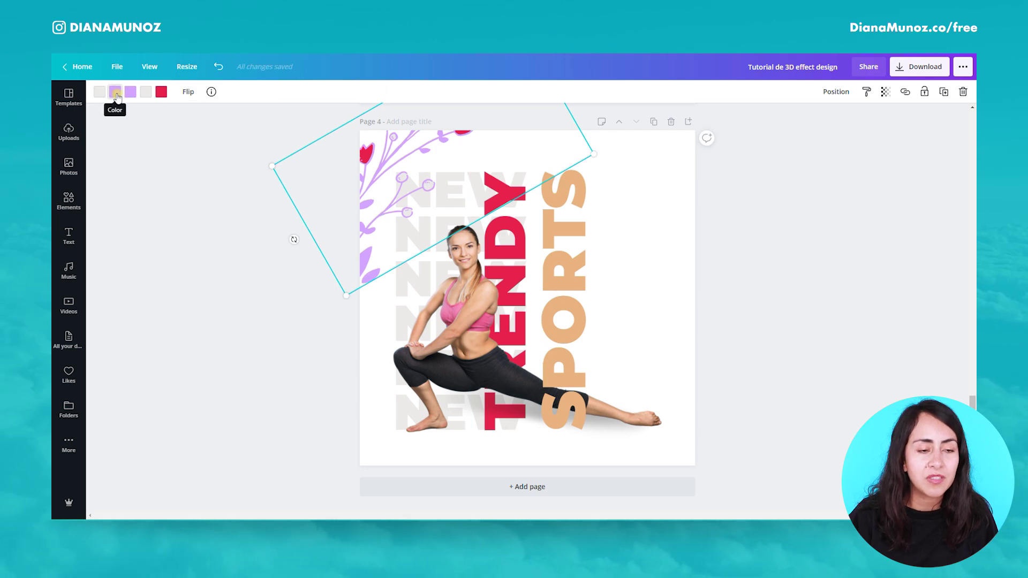
{"action": "left_click", "coordinate": [115, 92]}
{"action": "scroll", "coordinate": [172, 312], "scroll_direction": "down", "scroll_amount": 1}
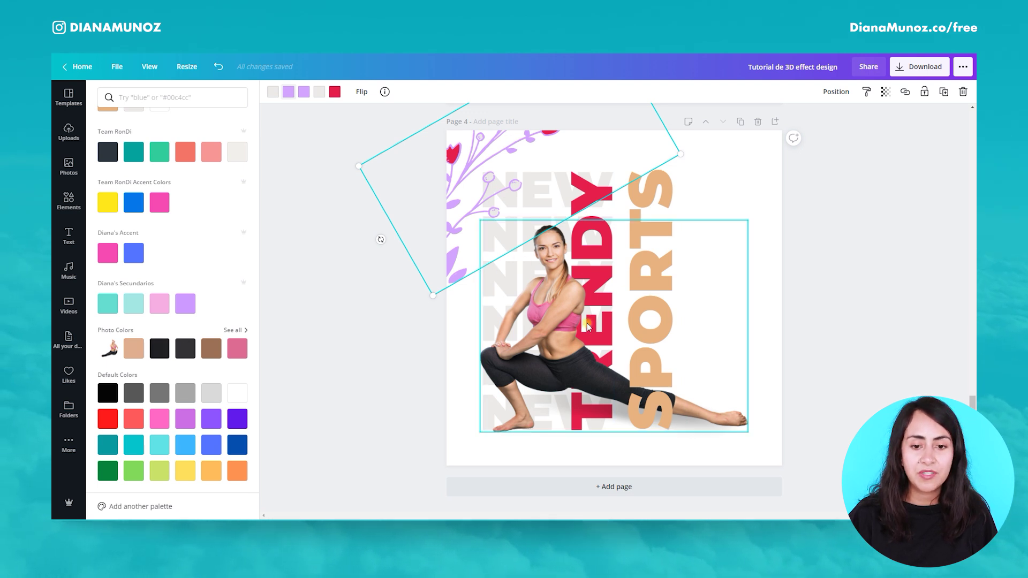
{"action": "left_click", "coordinate": [132, 350]}
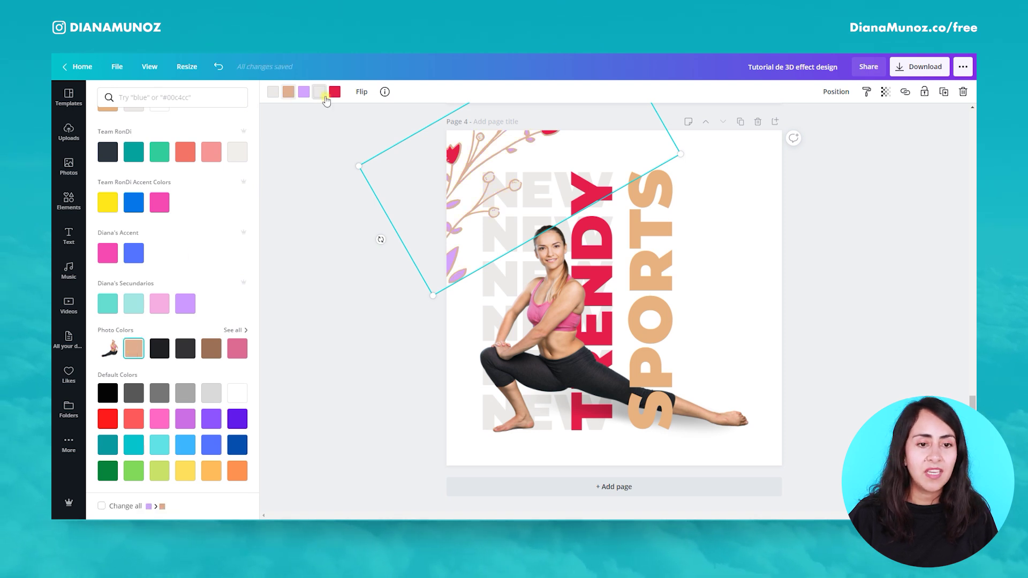
{"action": "left_click", "coordinate": [303, 95]}
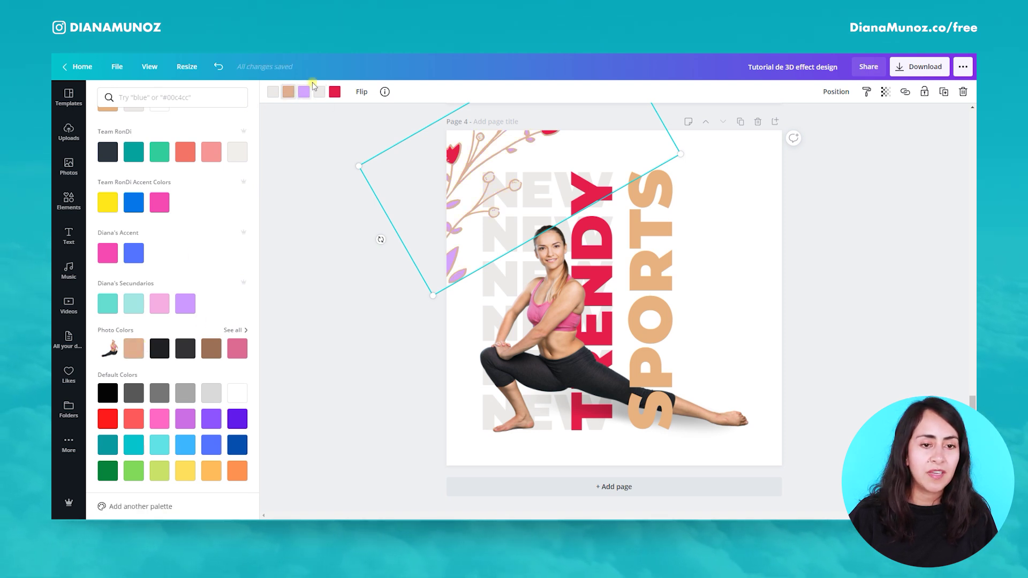
{"action": "left_click", "coordinate": [135, 349]}
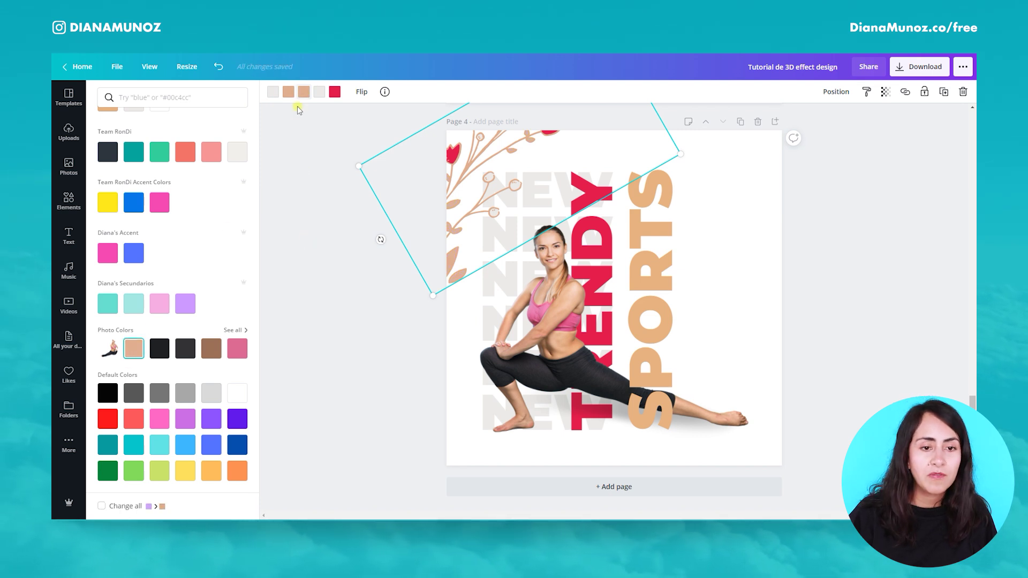
{"action": "left_click", "coordinate": [335, 94]}
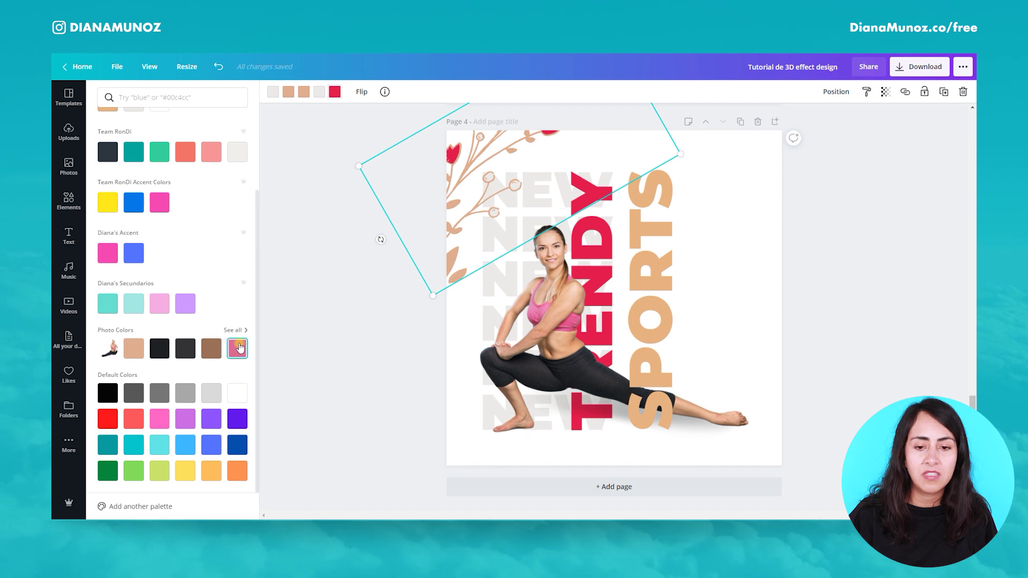
{"action": "left_click", "coordinate": [239, 349]}
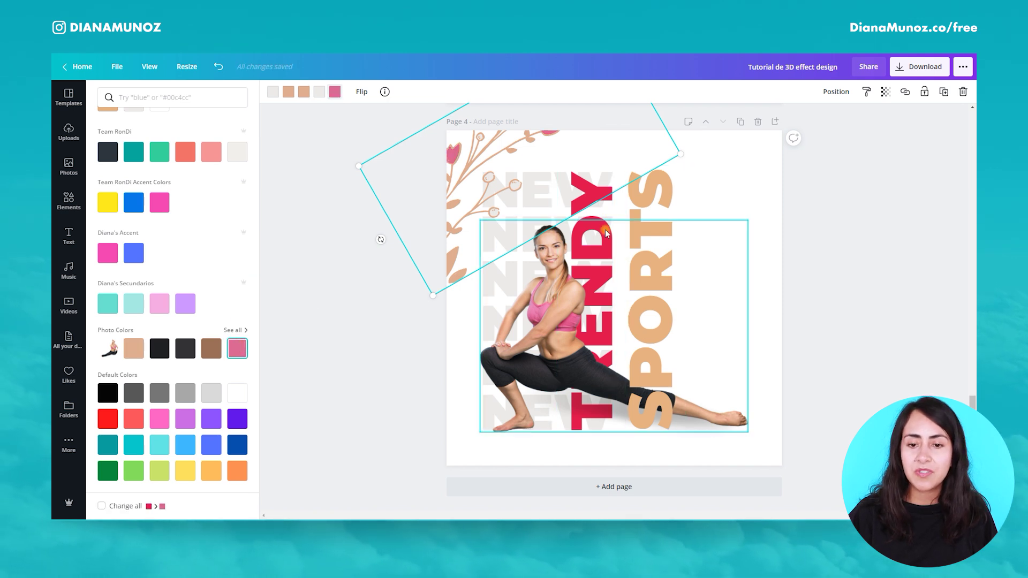
Change the "TRENDY" text color to the pink from the photo colors
{"action": "left_click", "coordinate": [608, 219]}
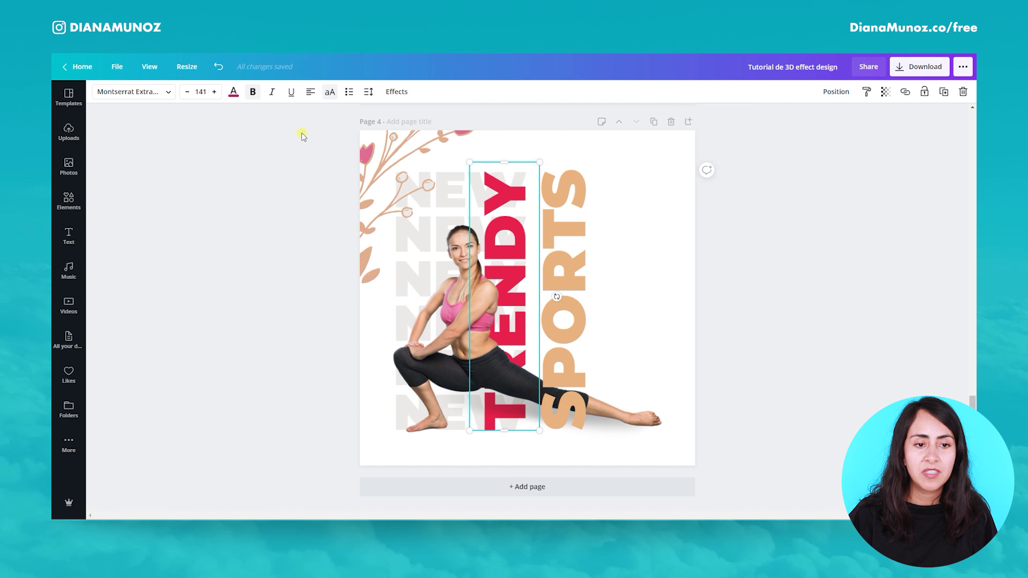
{"action": "left_click", "coordinate": [233, 91]}
{"action": "scroll", "coordinate": [172, 321], "scroll_direction": "down", "scroll_amount": 3}
{"action": "left_click", "coordinate": [237, 348]}
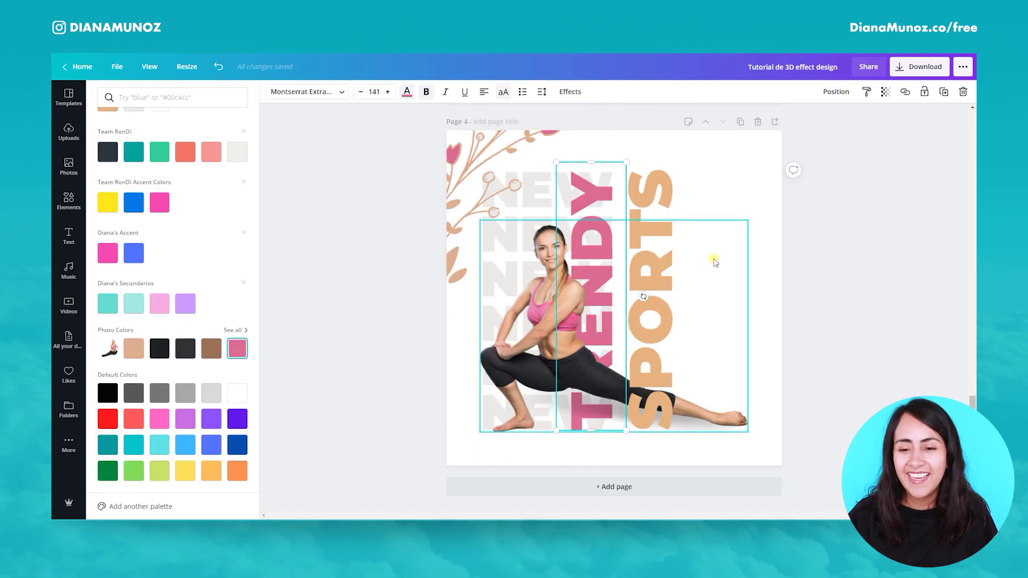
{"action": "left_click", "coordinate": [743, 198]}
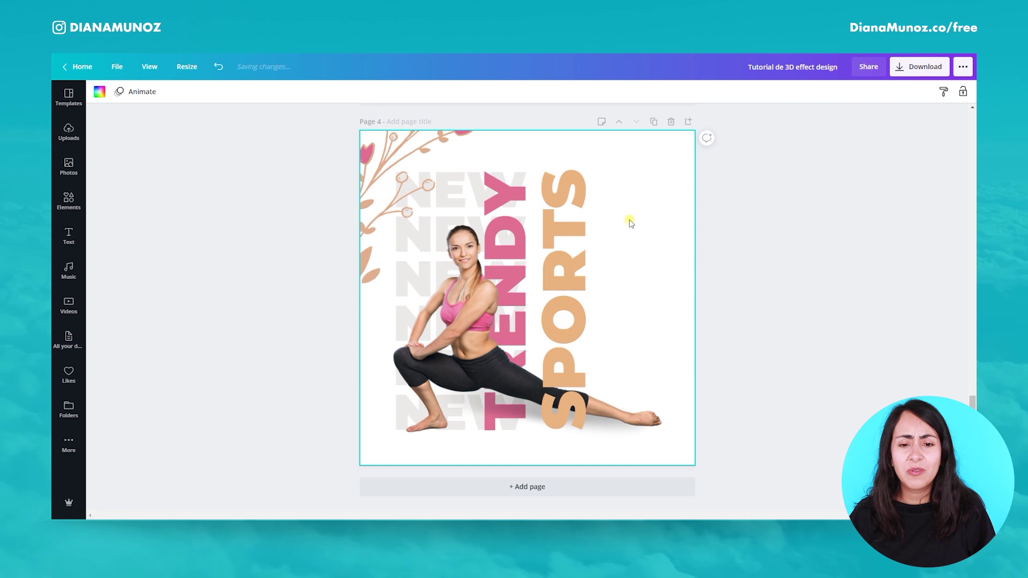
Scale "SPORTS" down slightly to about 846 × 231 so its top lines up with "TRENDY"
{"action": "left_click", "coordinate": [497, 217]}
{"action": "left_click", "coordinate": [563, 225]}
{"action": "left_click_drag", "start_coordinate": [602, 173], "coordinate": [600, 167]}
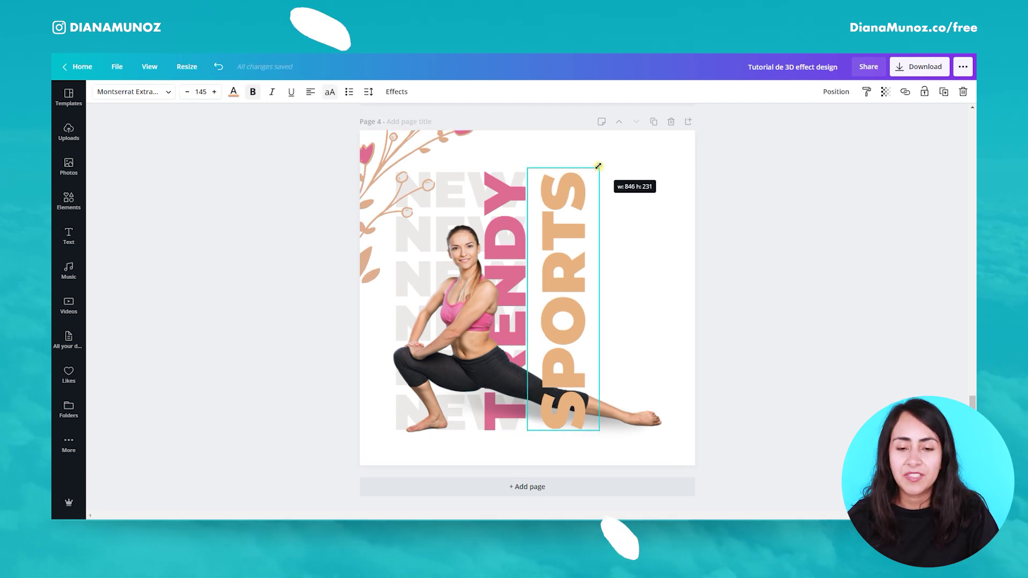